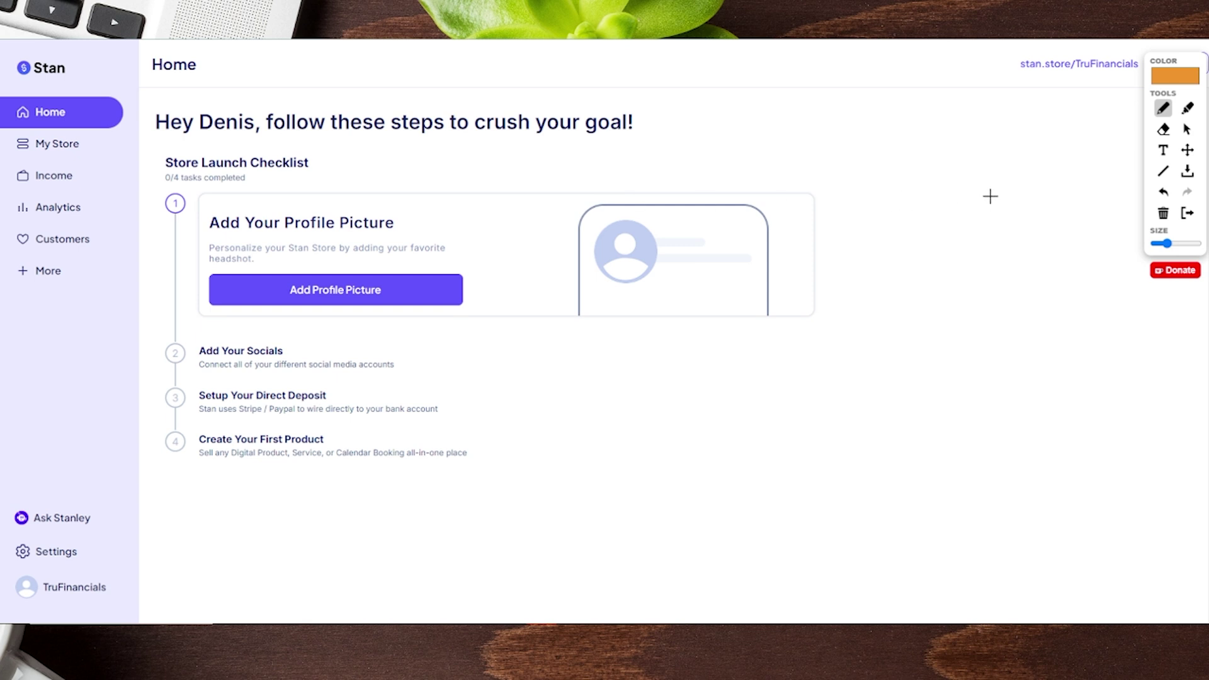
Annotate the launch checklist, pointing out the profile picture step.
mouse_move(939, 112)
mouse_down()
mouse_move(929, 378)
mouse_move(1002, 265)
mouse_up()
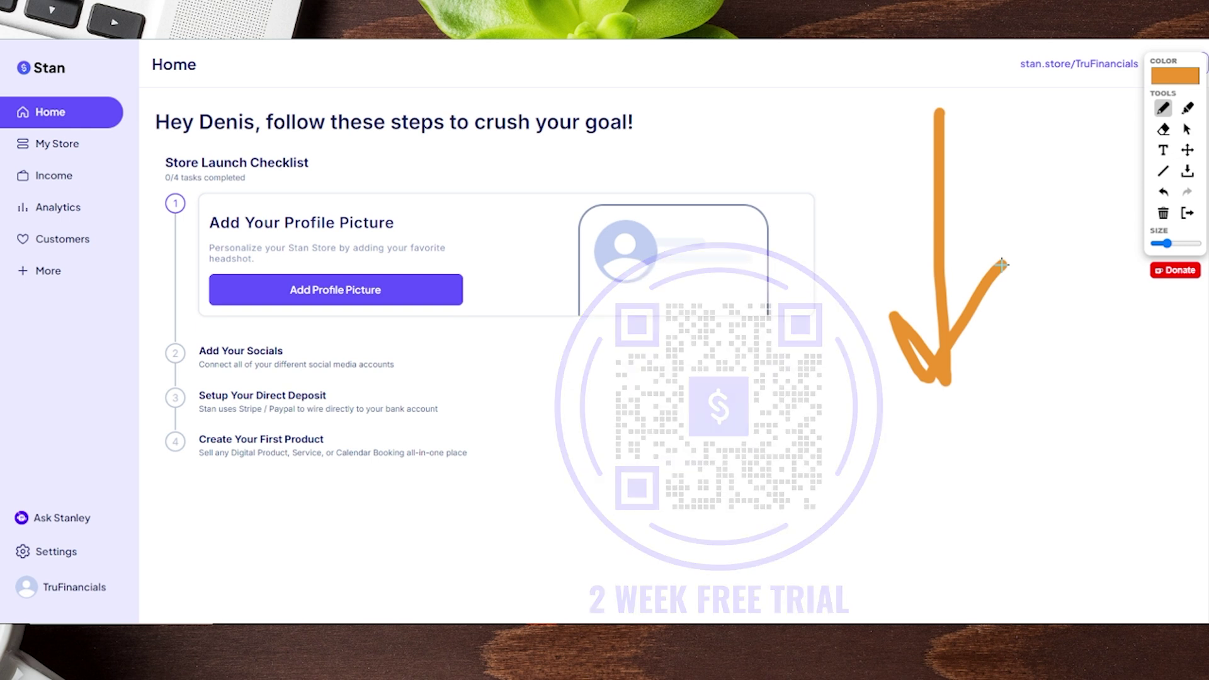
key(Delete)
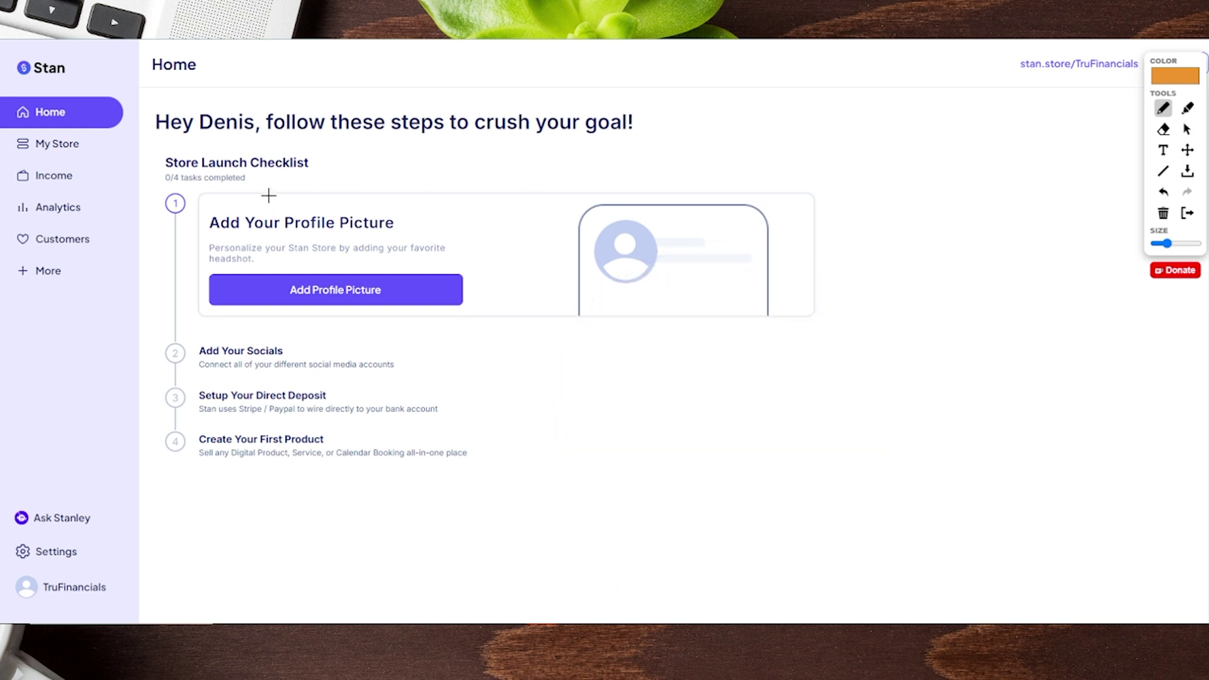
mouse_move(251, 135)
mouse_down()
mouse_move(156, 152)
mouse_move(176, 537)
mouse_move(558, 531)
mouse_up()
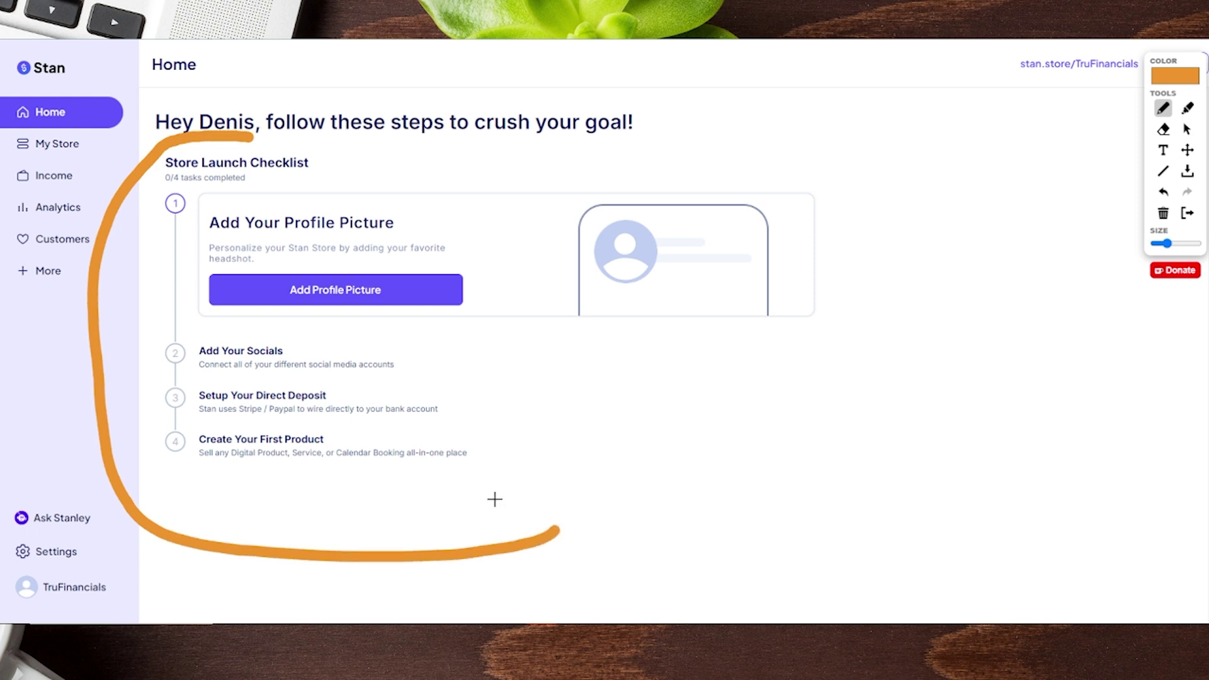
drag(435, 287, 563, 183)
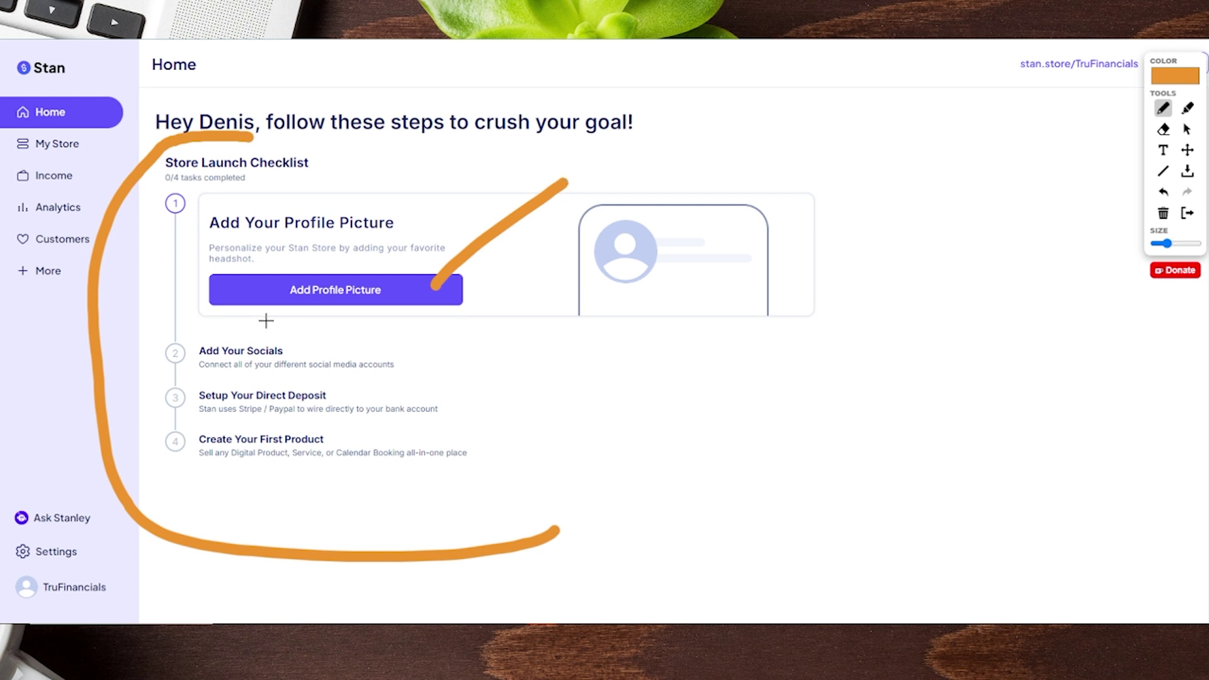
click(1188, 130)
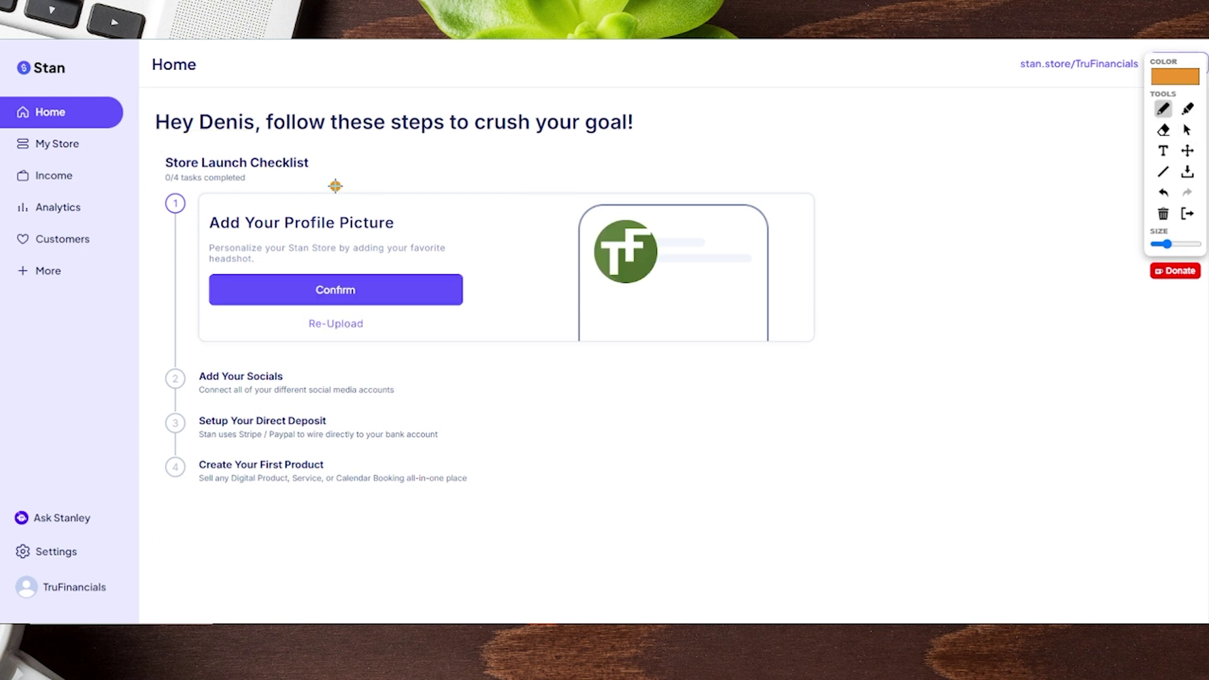
Confirm the uploaded TF logo as the profile picture and advance to Add Your Socials.
drag(334, 186, 410, 378)
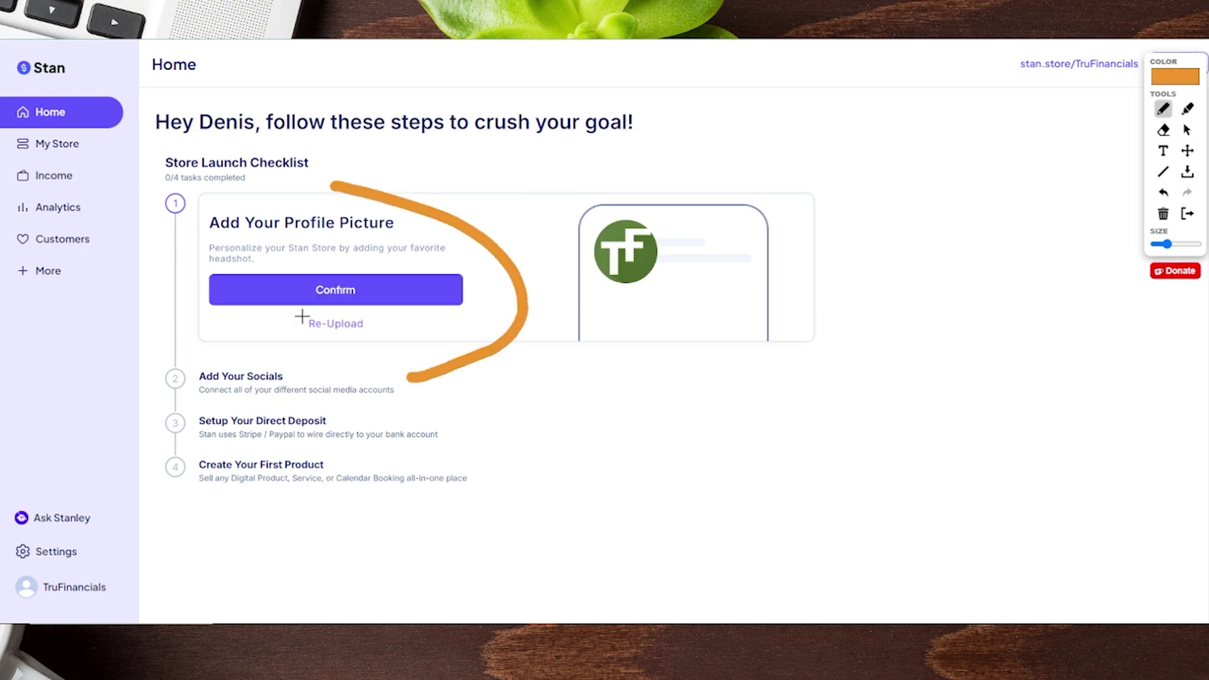
drag(367, 324, 433, 325)
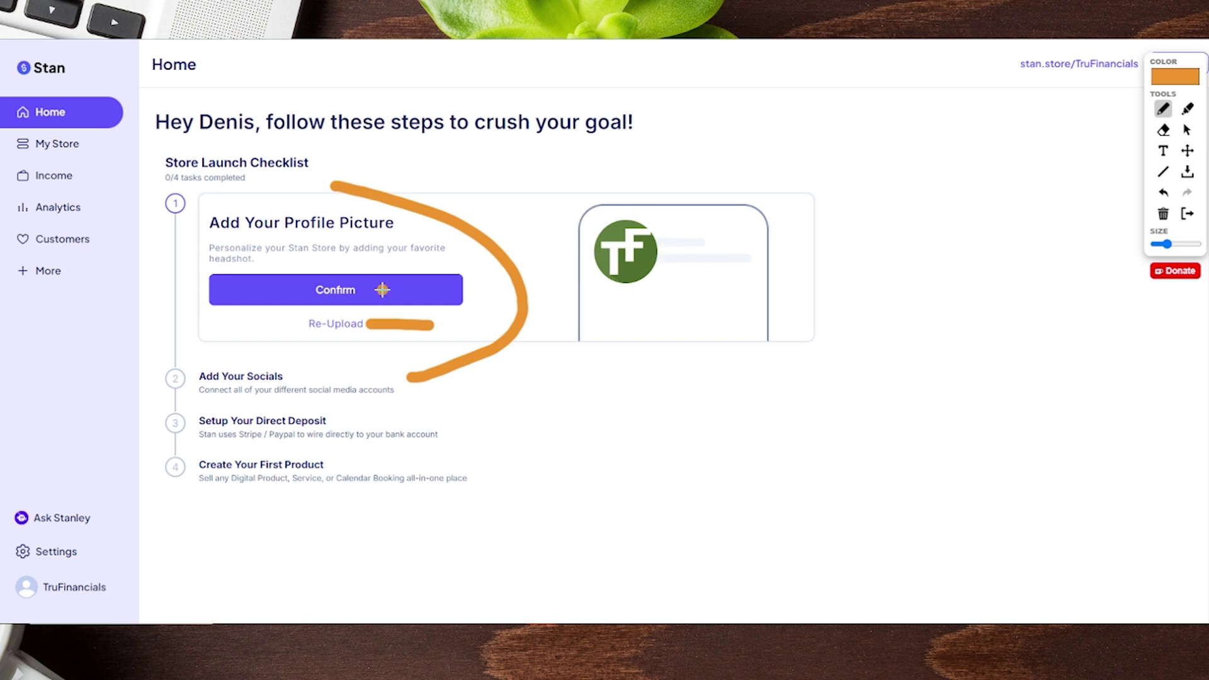
drag(382, 289, 539, 189)
click(1187, 129)
click(258, 286)
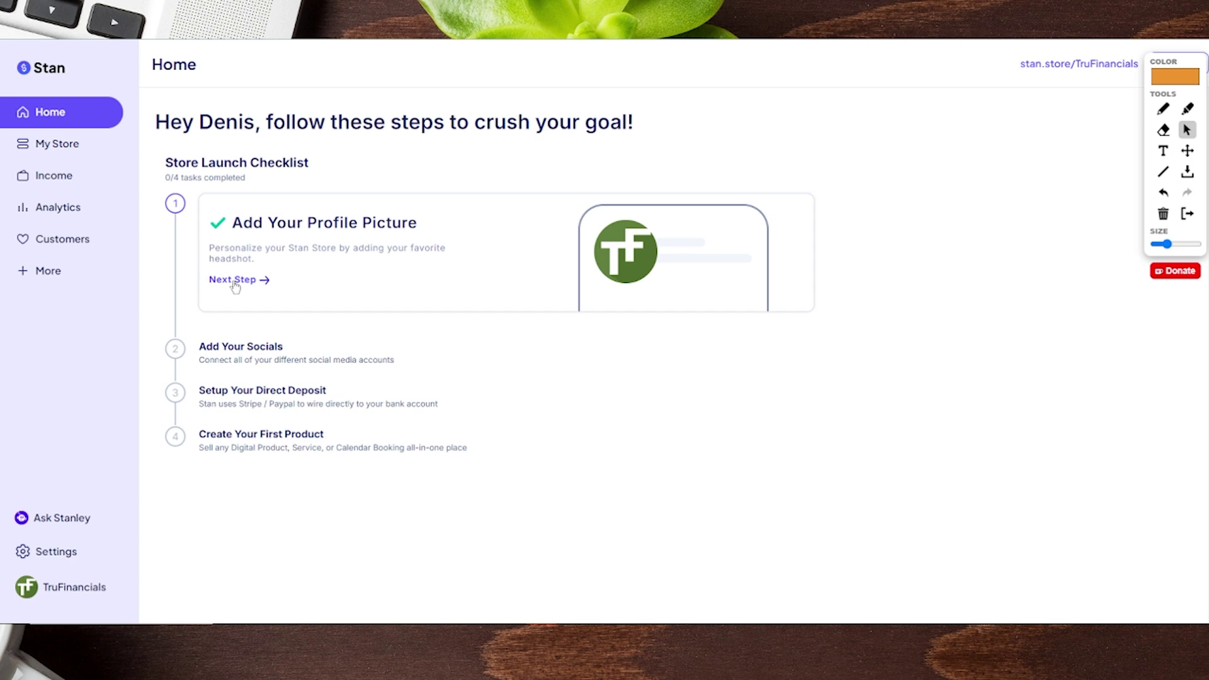
click(234, 285)
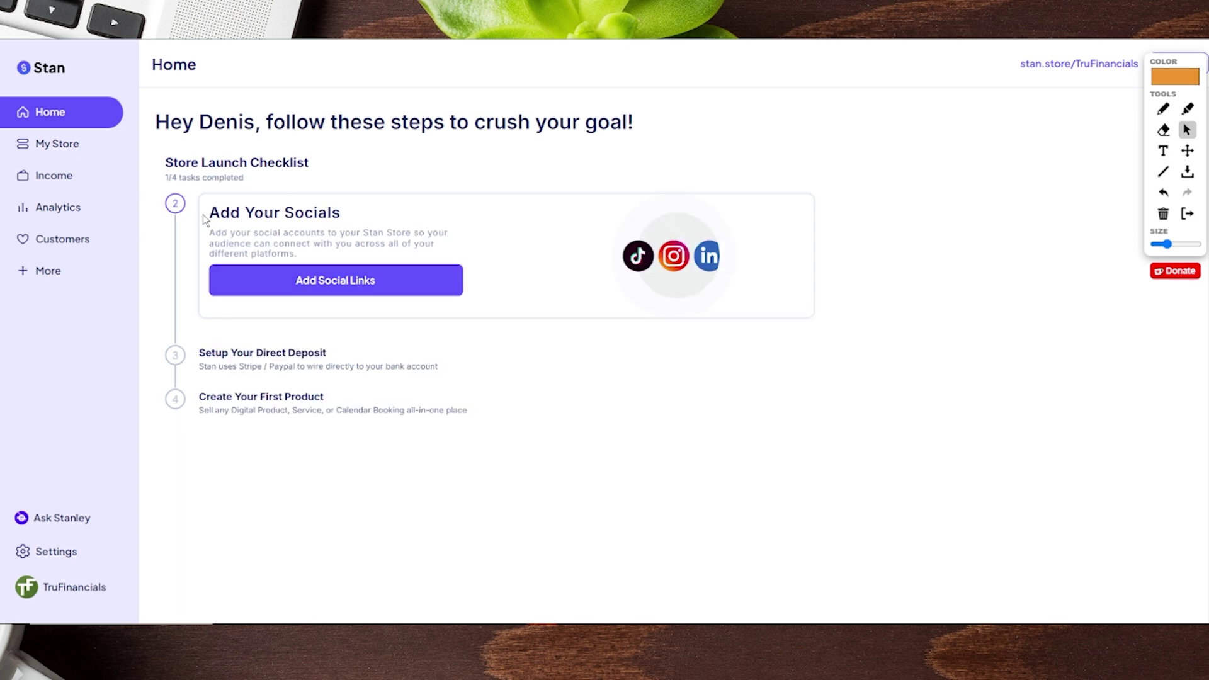
Paste the TruFinancials YouTube channel URL into the More Socials field and save the links.
drag(207, 214, 342, 217)
click(414, 281)
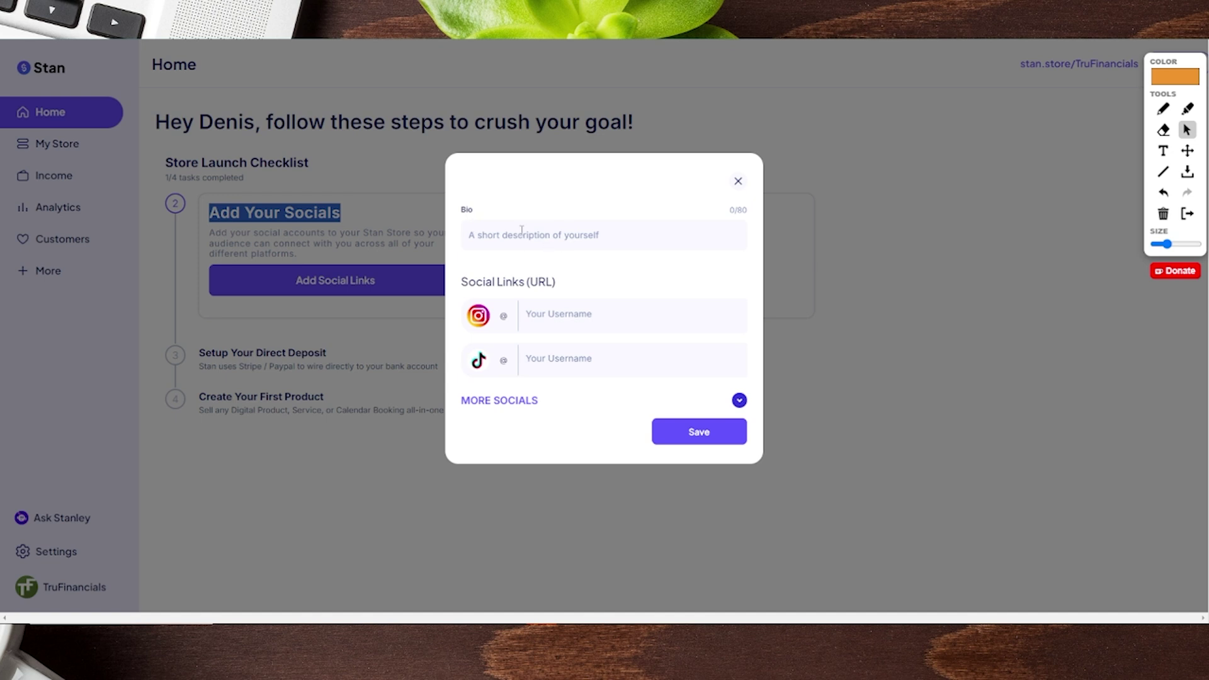
drag(717, 214, 749, 212)
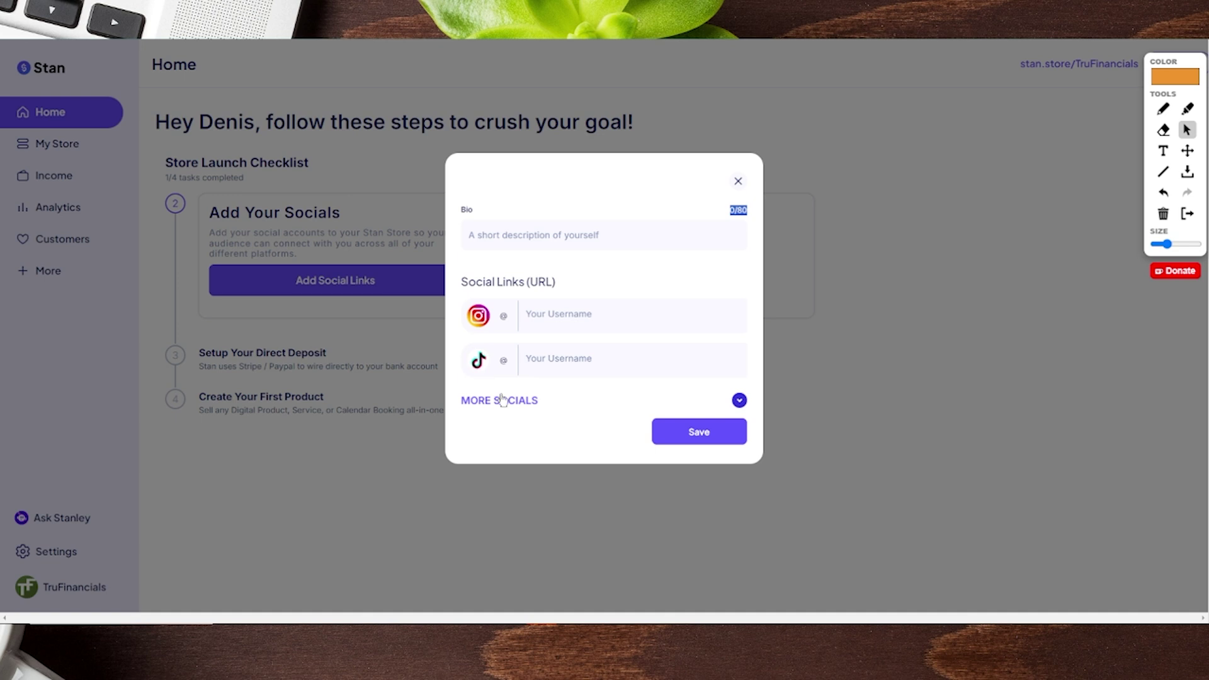
click(737, 402)
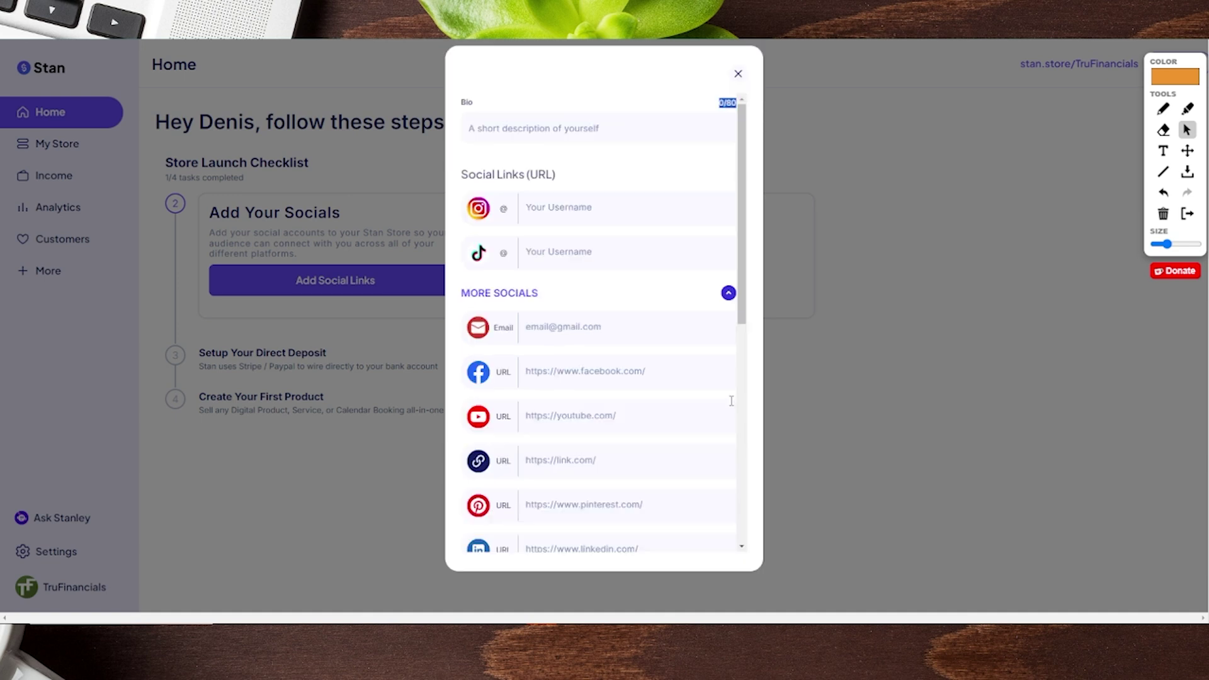
scroll(563, 402, down, 2)
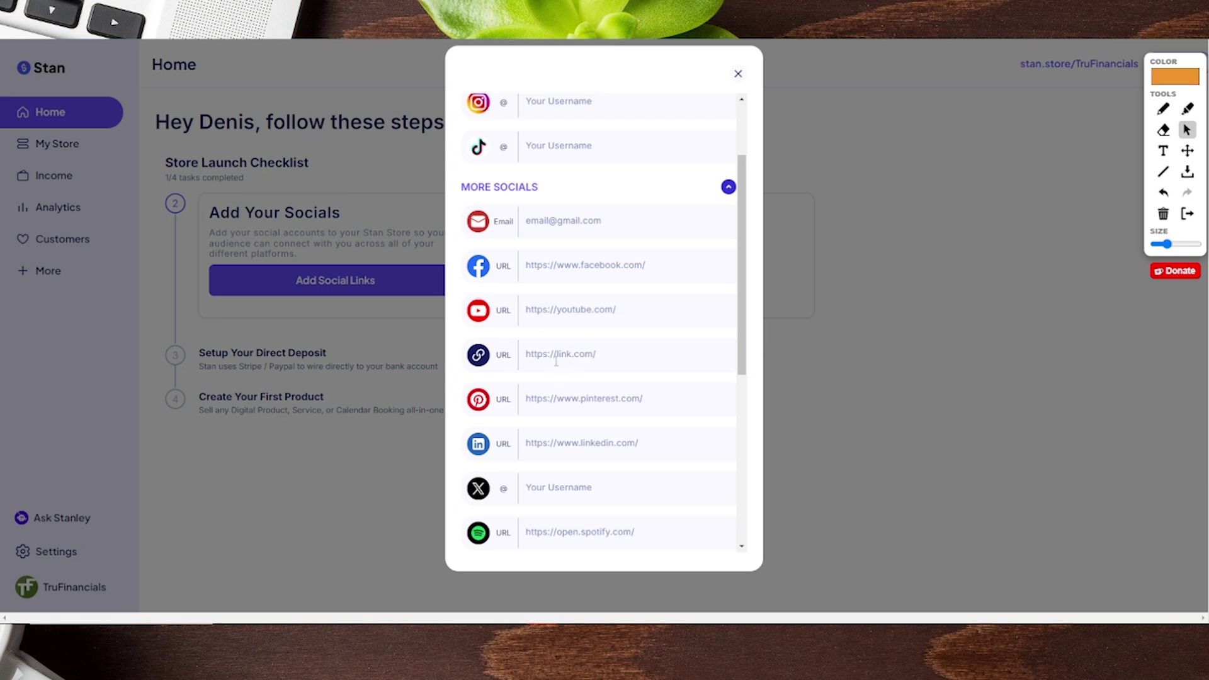
text(https://www.youtube.com/@TruFinancials)
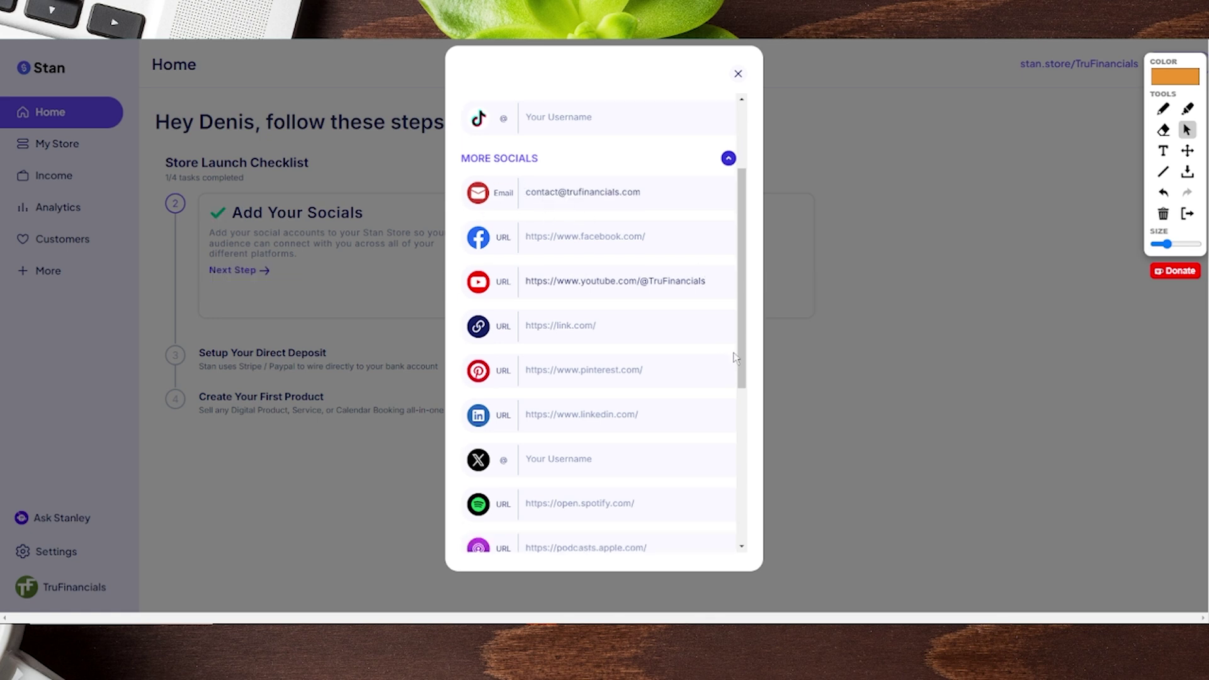
scroll(724, 353, down, 5)
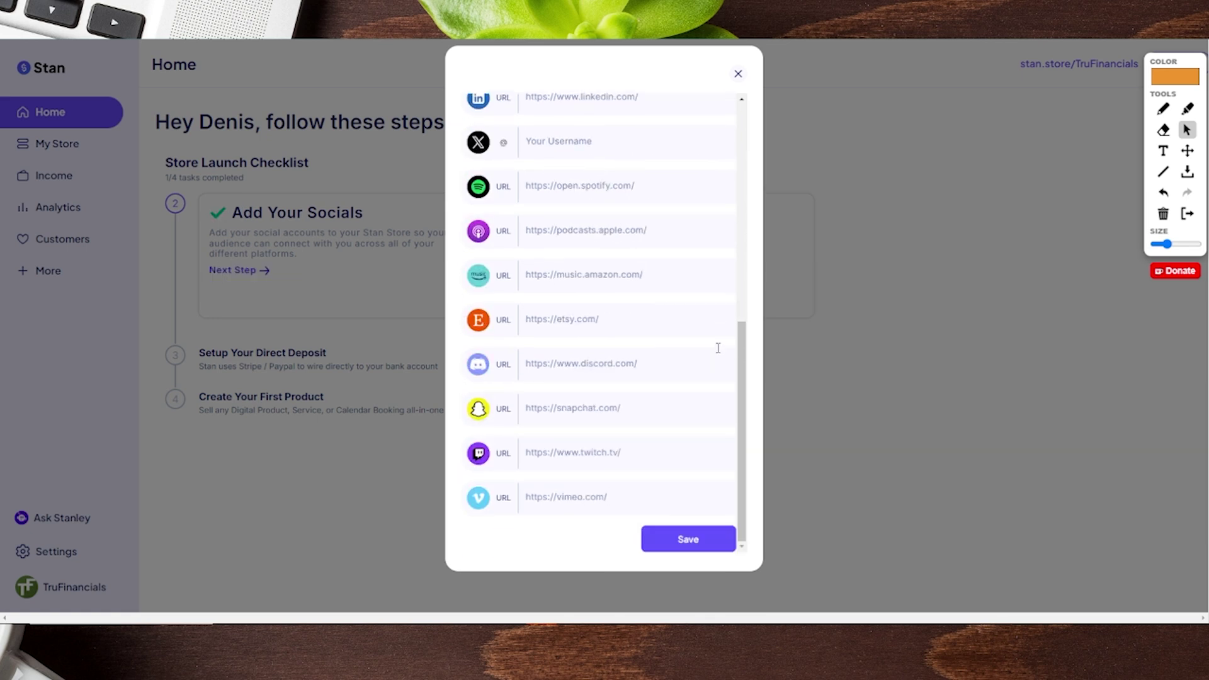
click(698, 545)
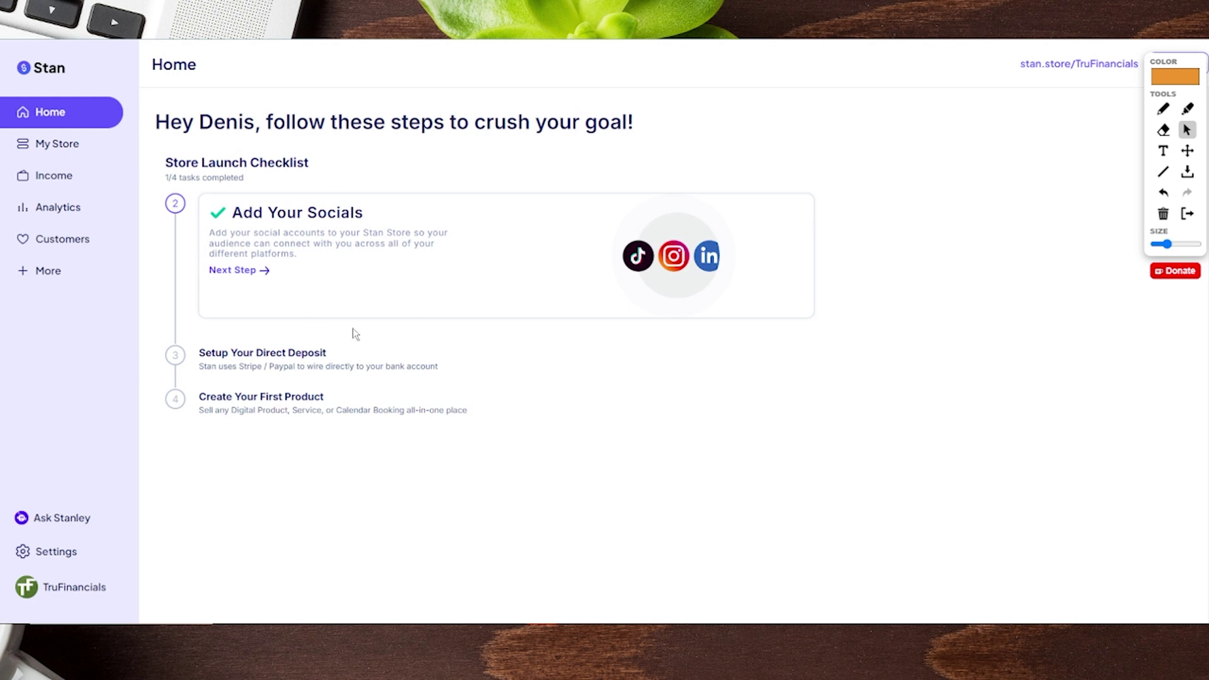
Advance to Setup Your Direct Deposit and bring up the Stripe Start Selling & Get Paid panel.
click(224, 273)
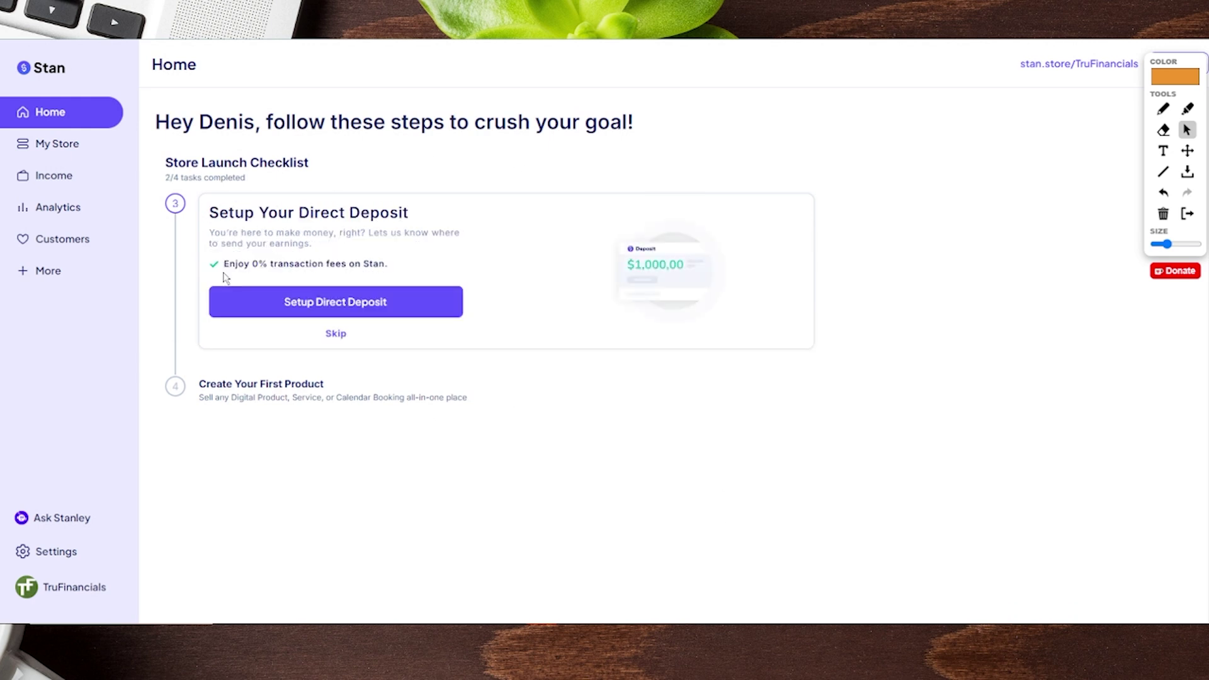
drag(208, 215, 416, 225)
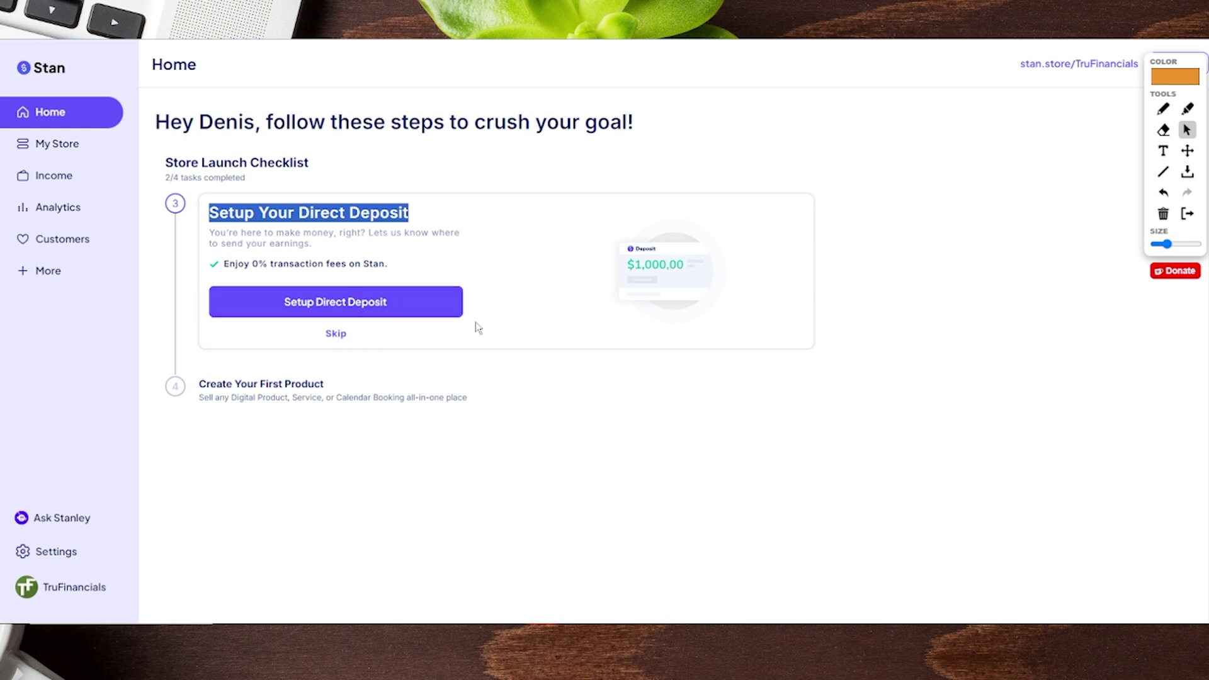
click(413, 306)
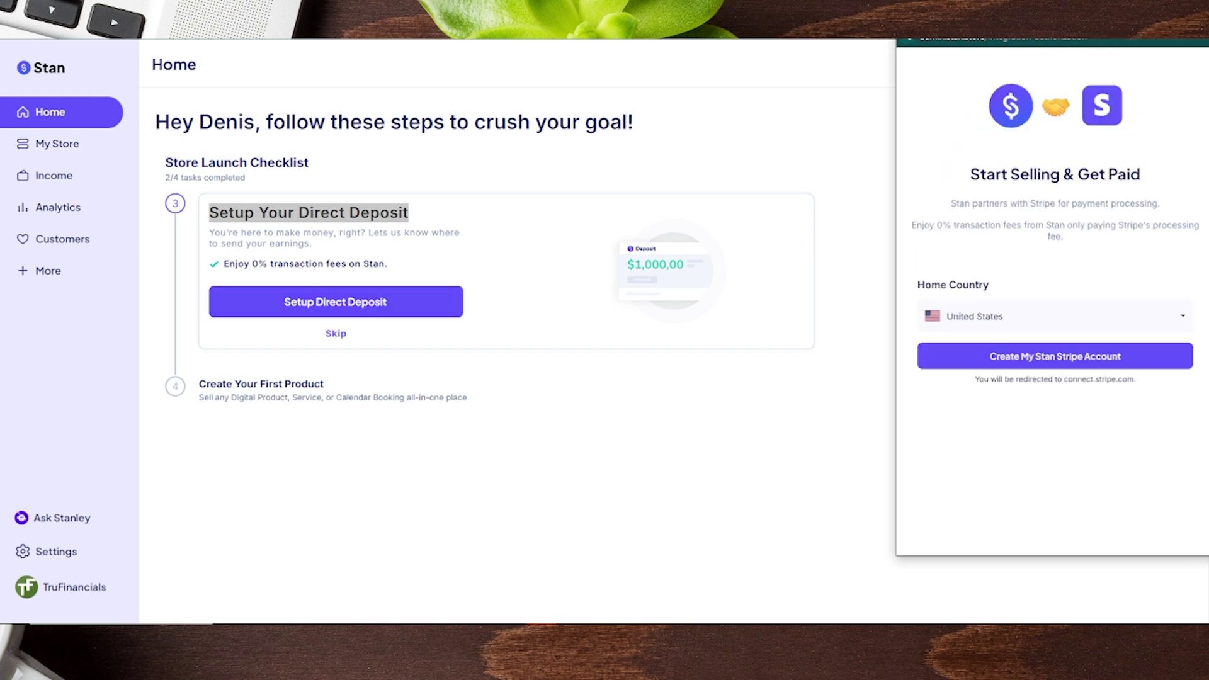
drag(1086, 42, 955, 62)
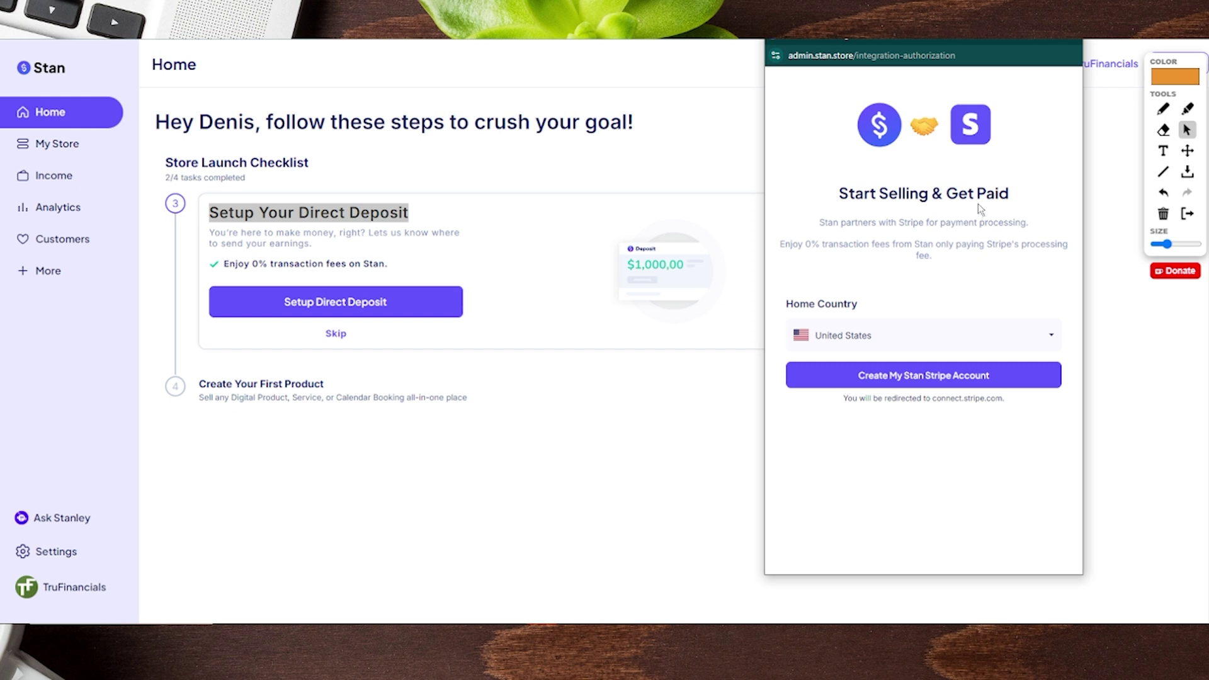
drag(899, 222, 927, 221)
click(1009, 235)
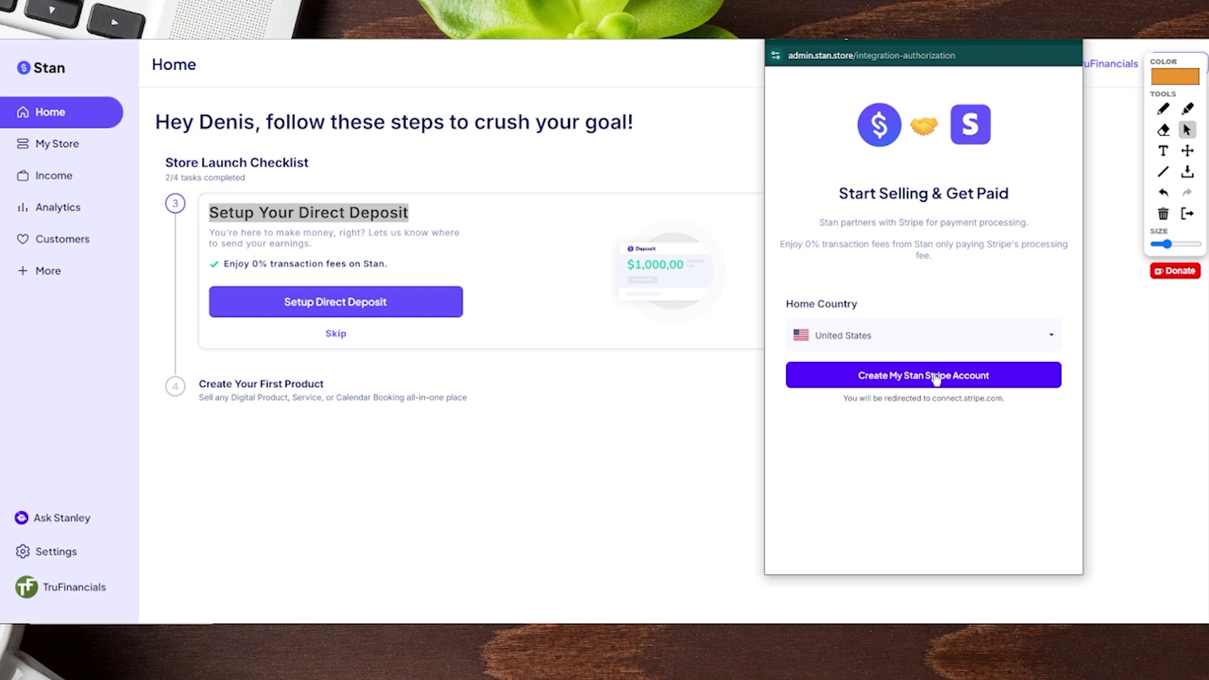
Create the Stan Stripe account for the United States and submit the prefilled email for verification.
click(1034, 376)
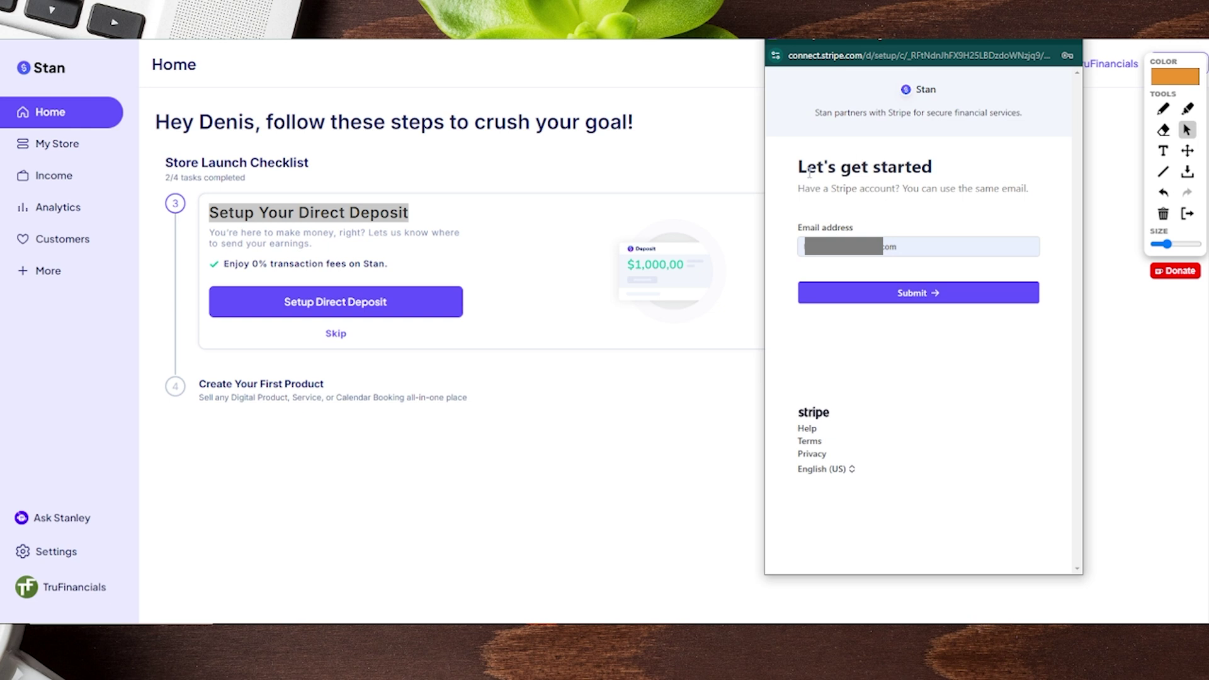
drag(788, 190, 1005, 200)
click(1004, 201)
click(984, 294)
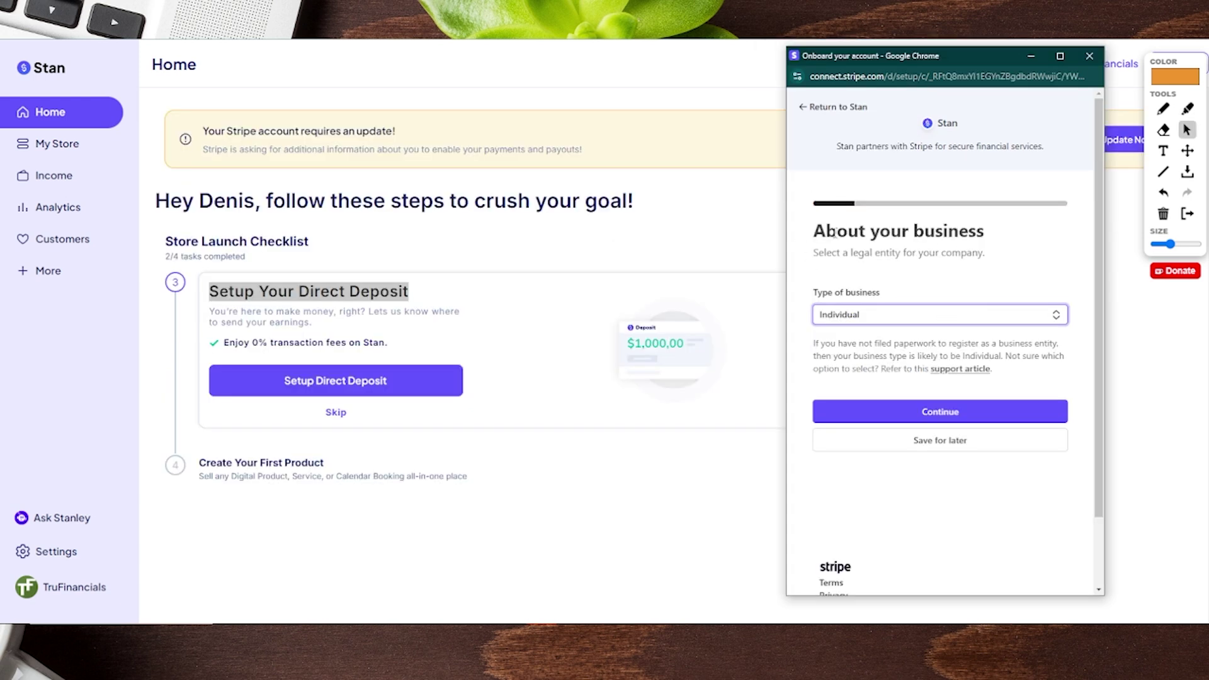
Set the business type to Company with a Single-member LLC structure.
click(979, 240)
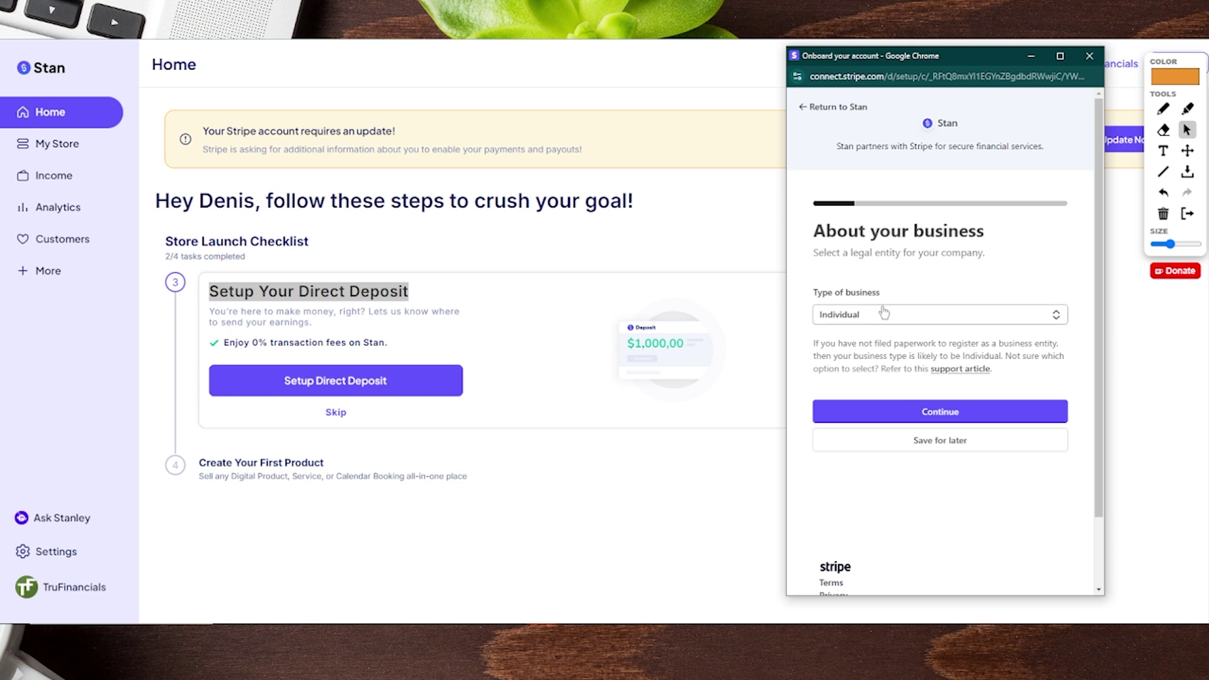
click(917, 316)
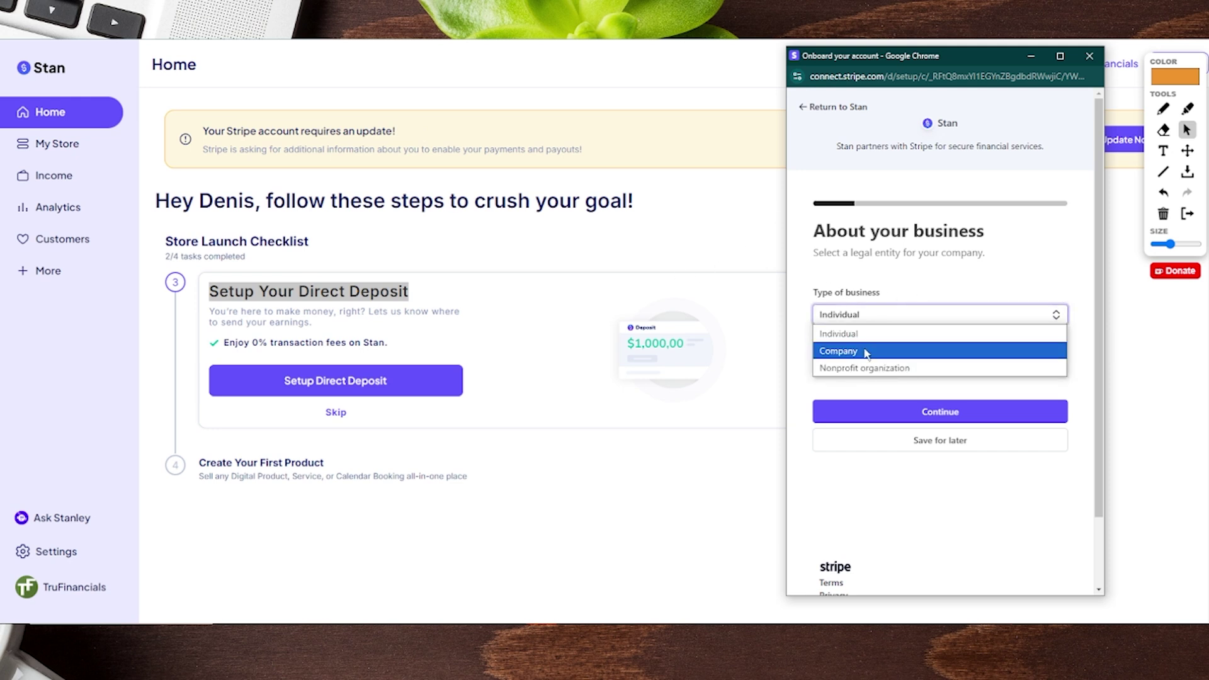
click(826, 353)
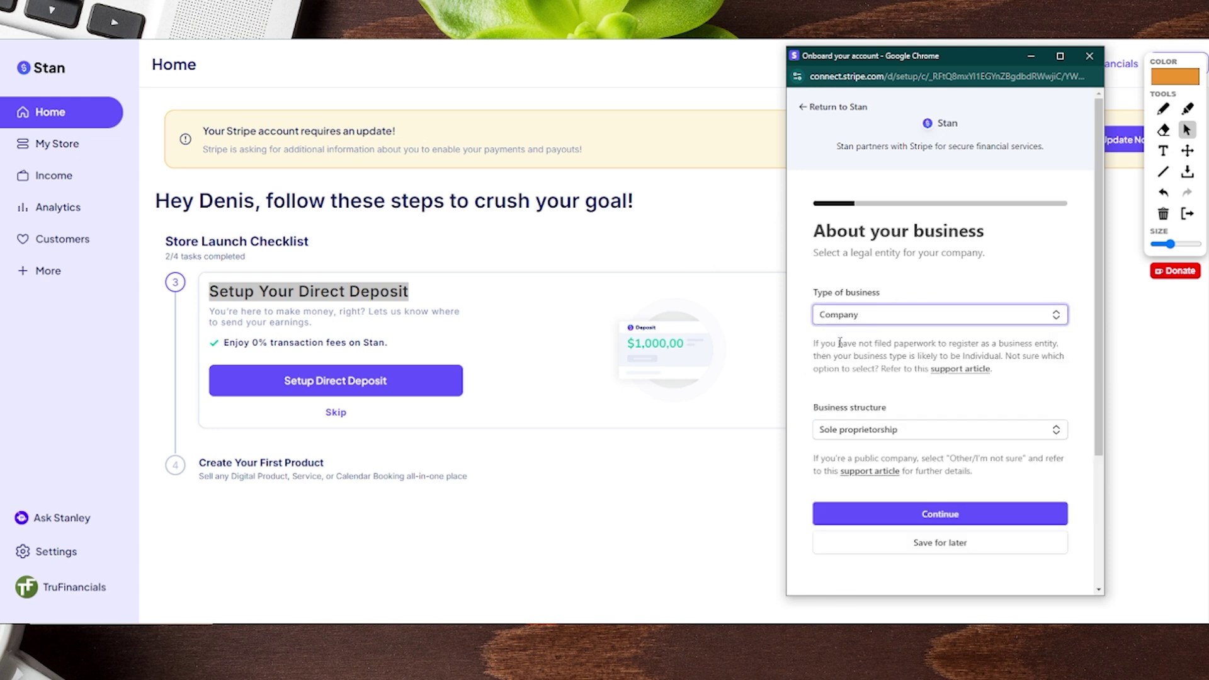
click(931, 434)
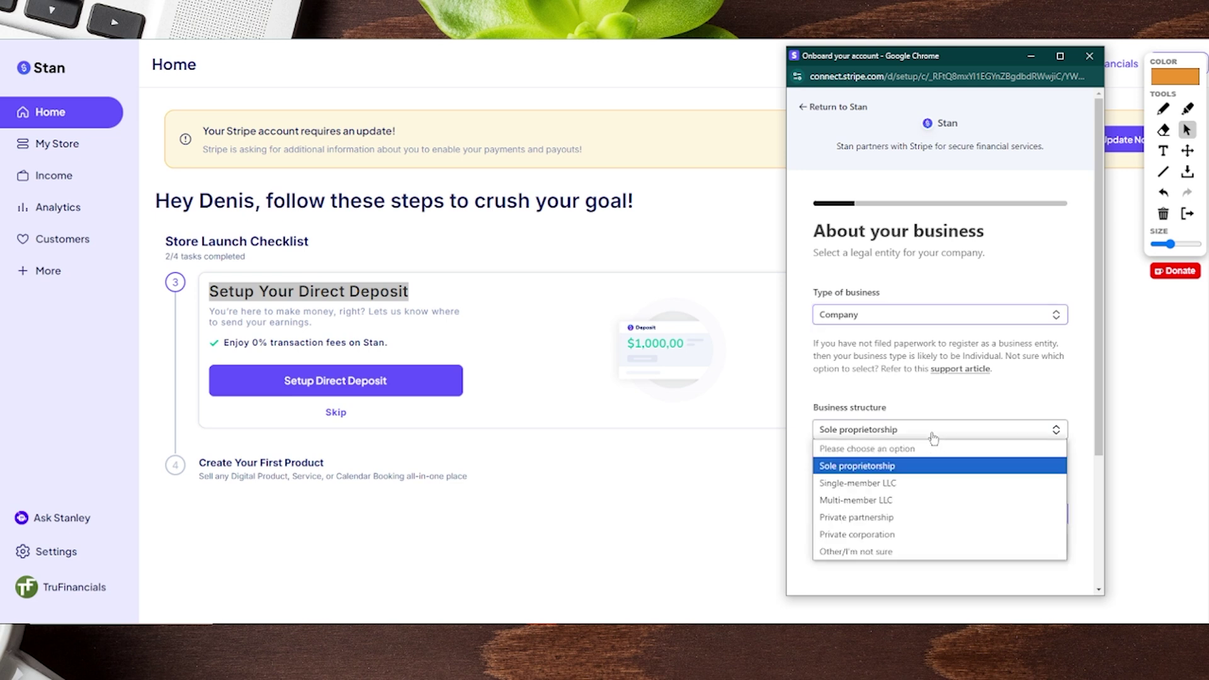
click(912, 483)
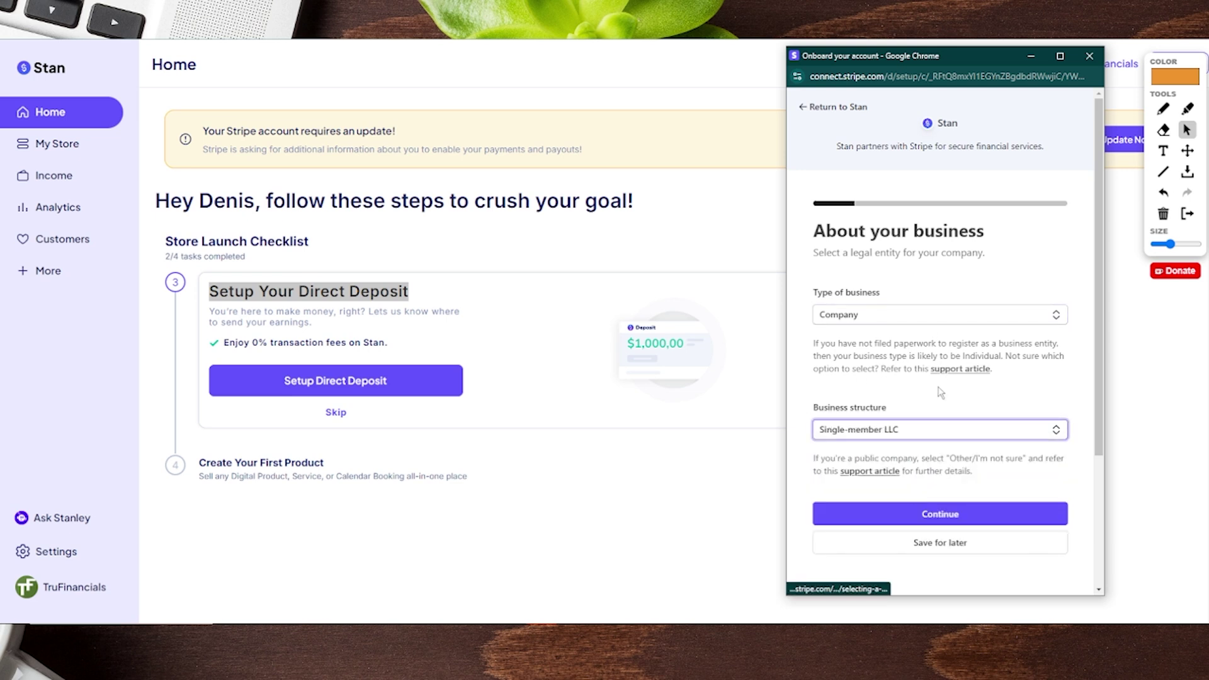
click(993, 514)
Continue past the business details and address, then submit the personal details form.
scroll(963, 258, down, 2)
scroll(879, 283, down, 3)
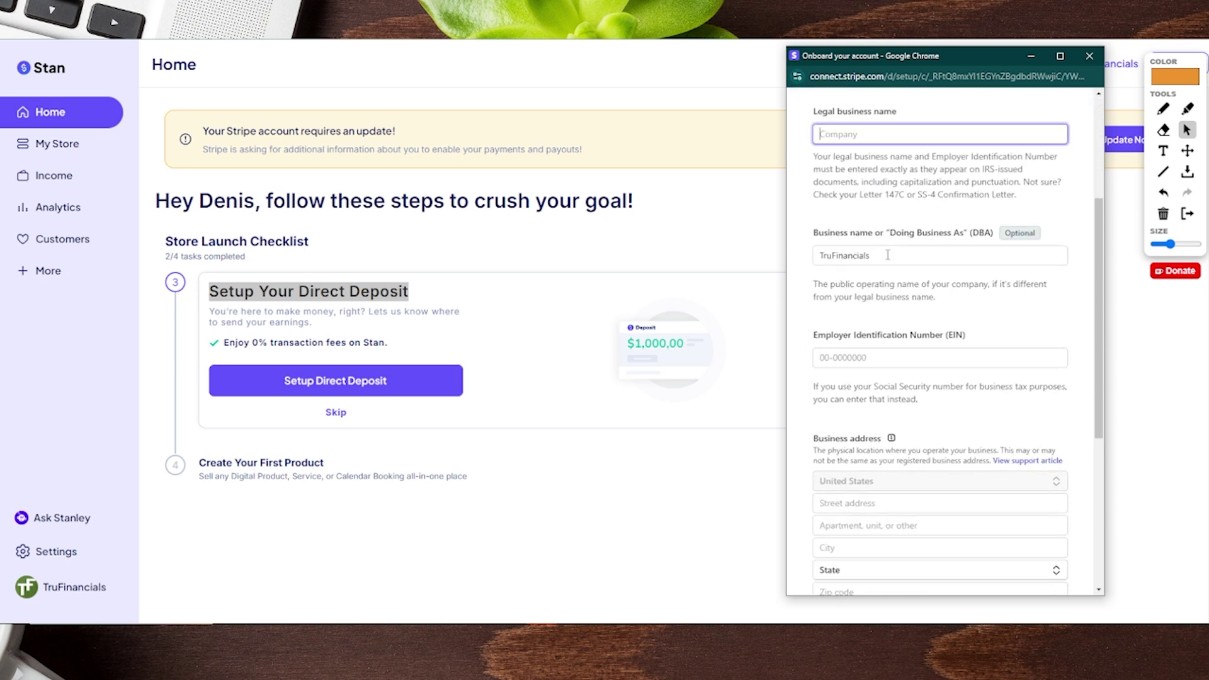
scroll(946, 309, down, 3)
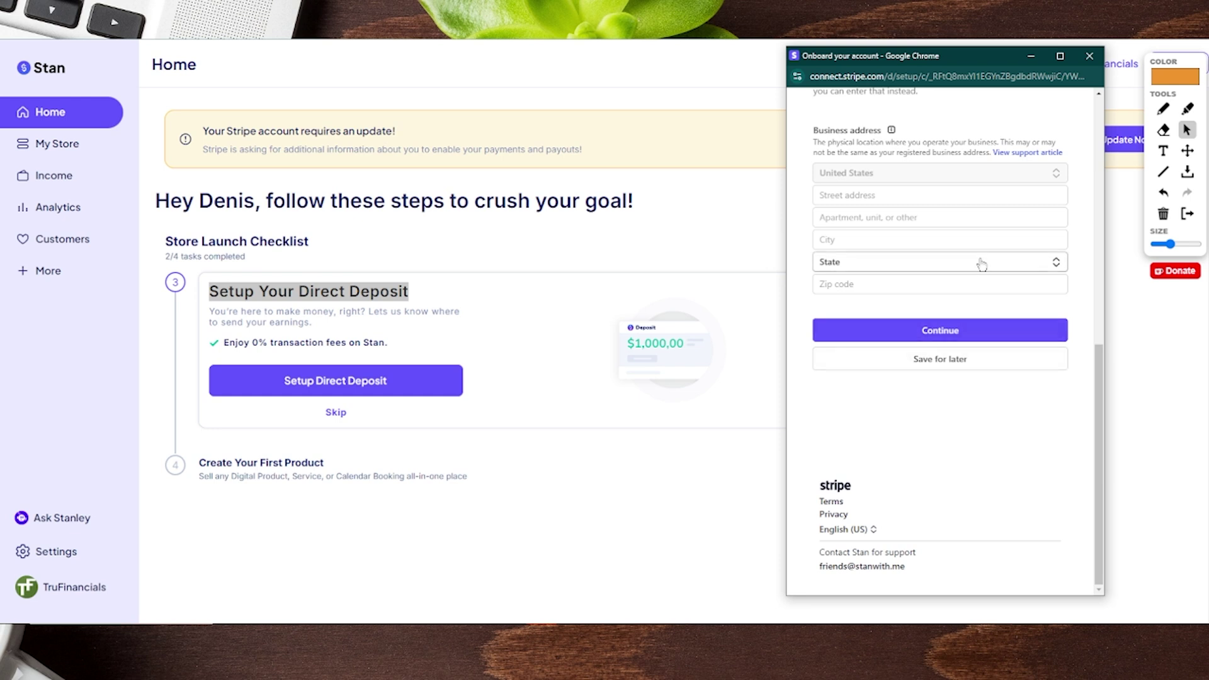
click(941, 330)
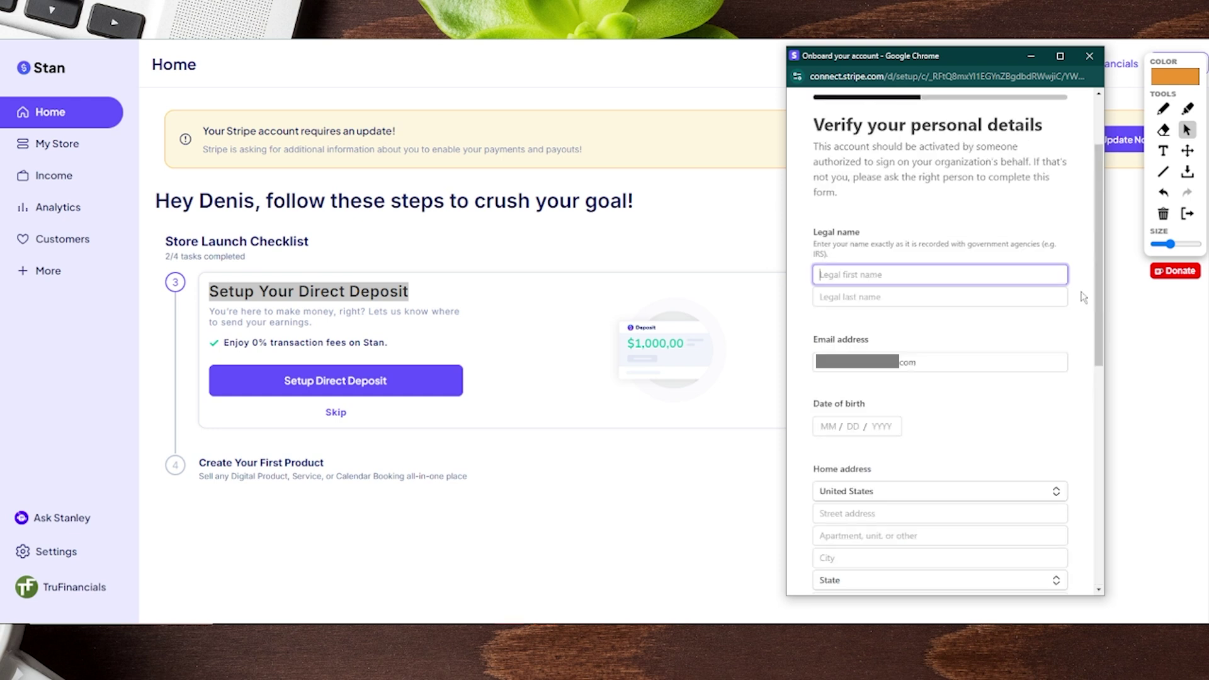
click(809, 235)
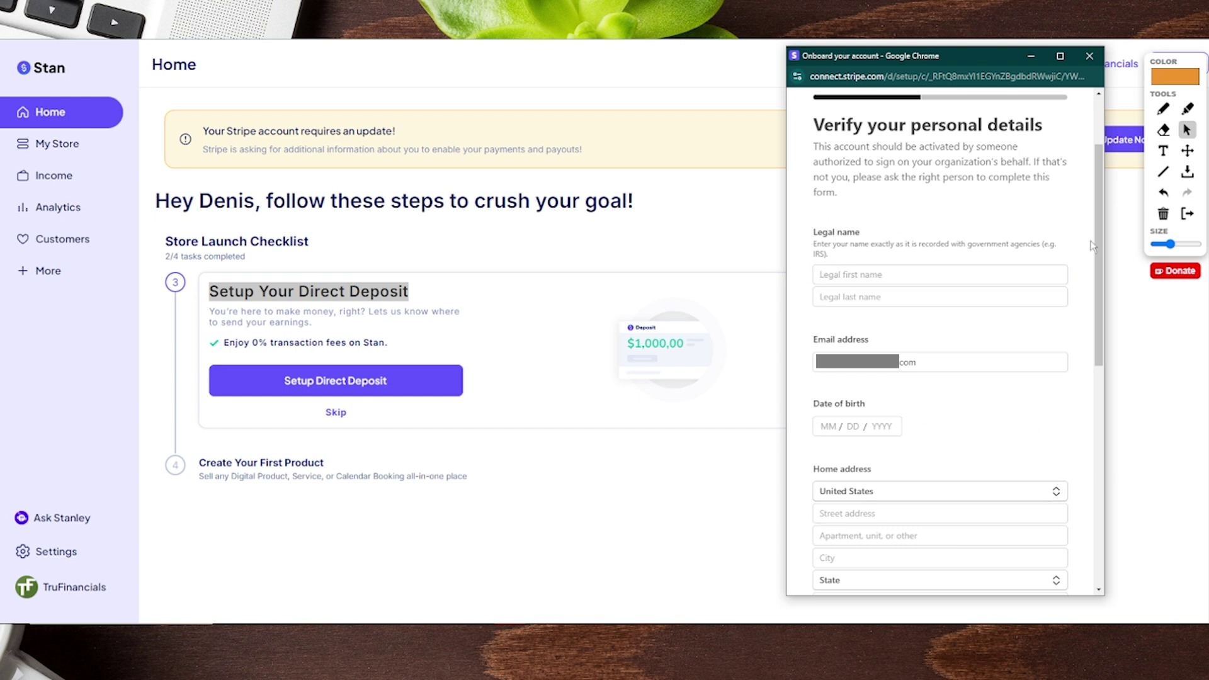
scroll(1095, 251, down, 7)
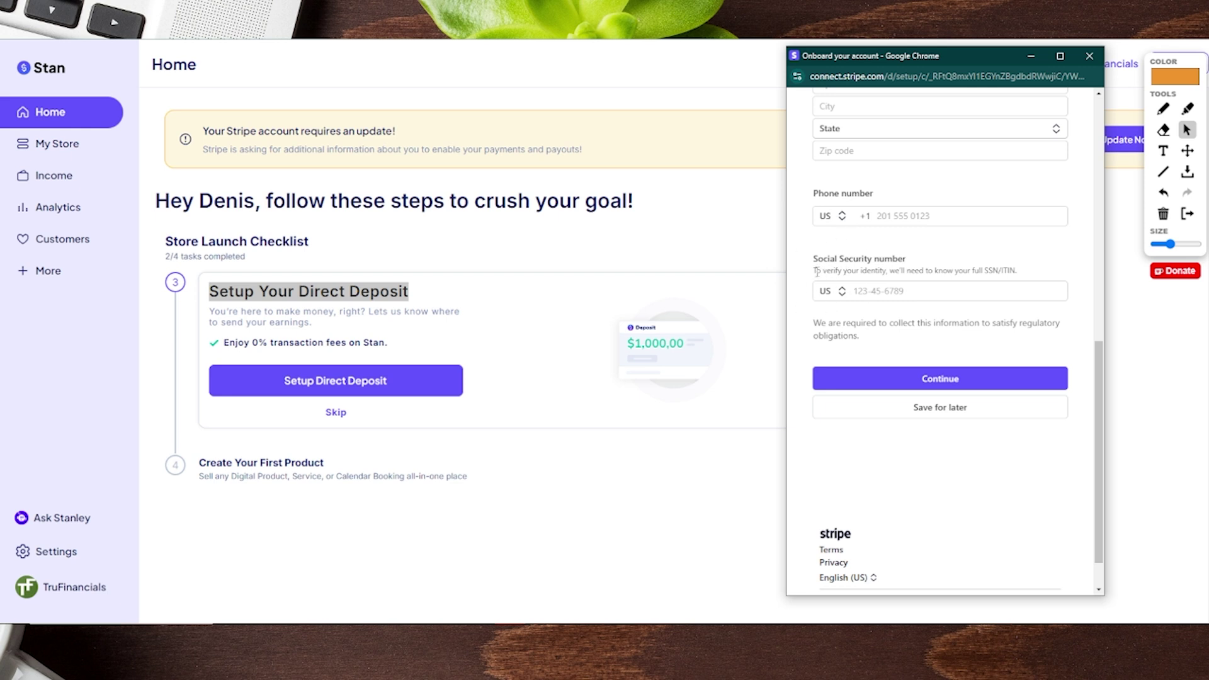
drag(823, 269, 1027, 277)
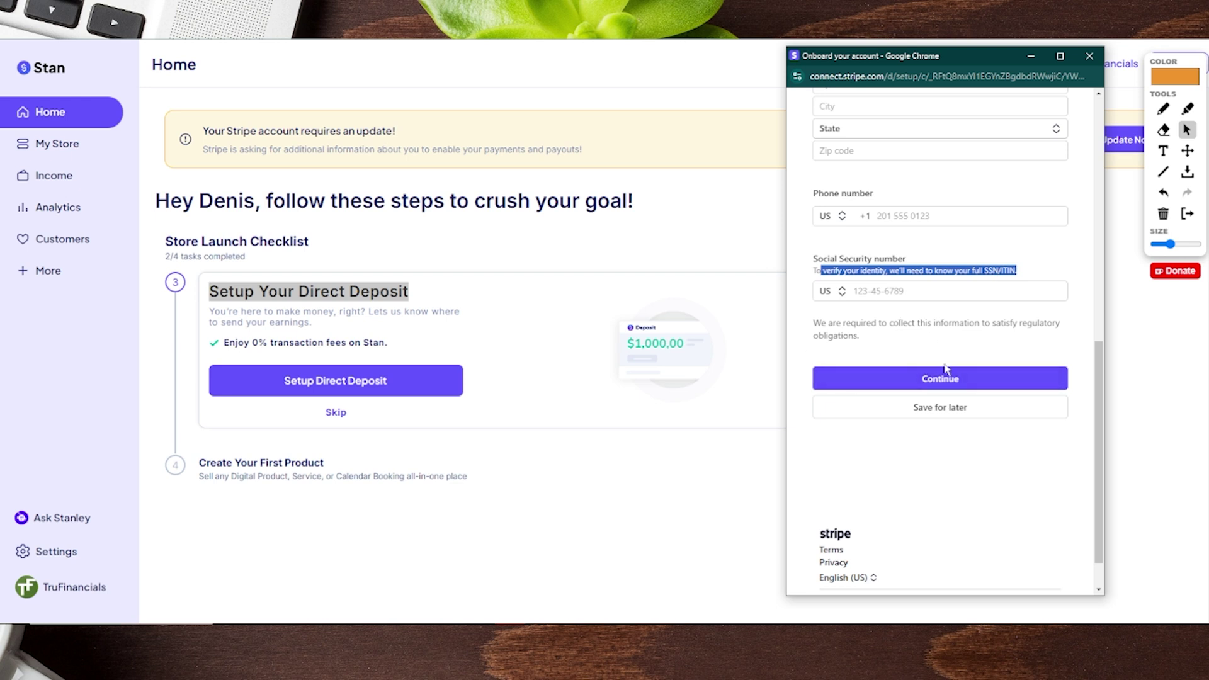
click(973, 381)
drag(816, 234, 1063, 244)
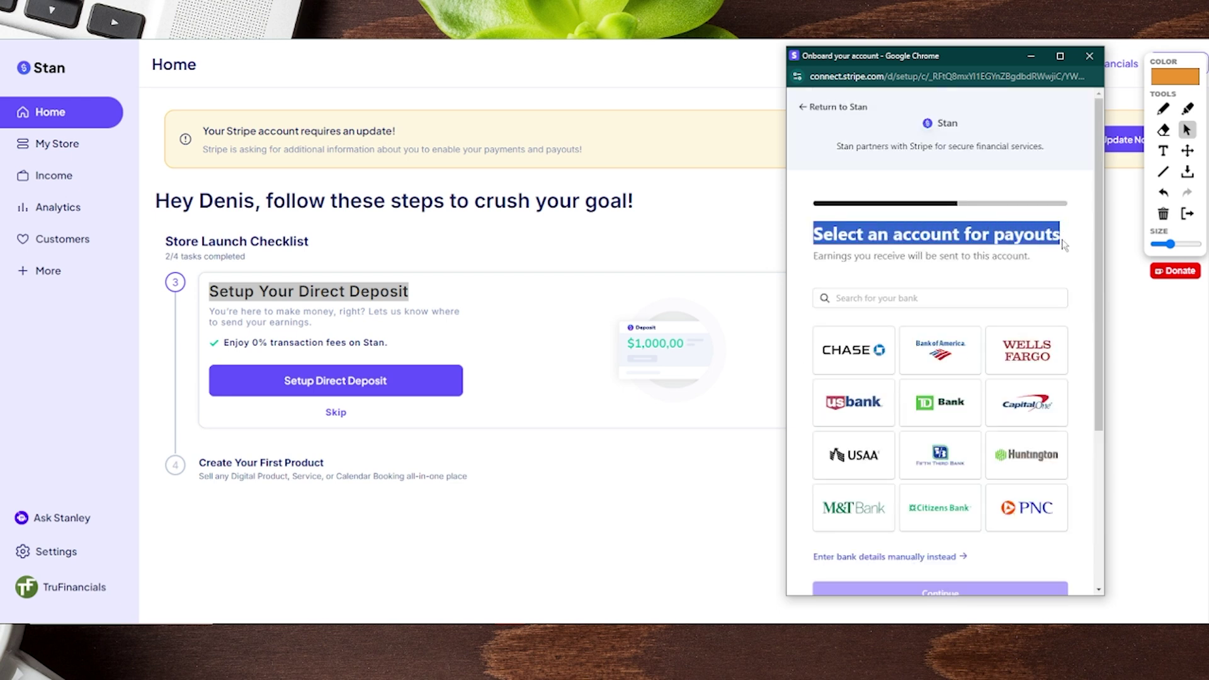
Search banks for 'truist', select the result, and agree to Stripe's connection terms.
scroll(1070, 287, down, 2)
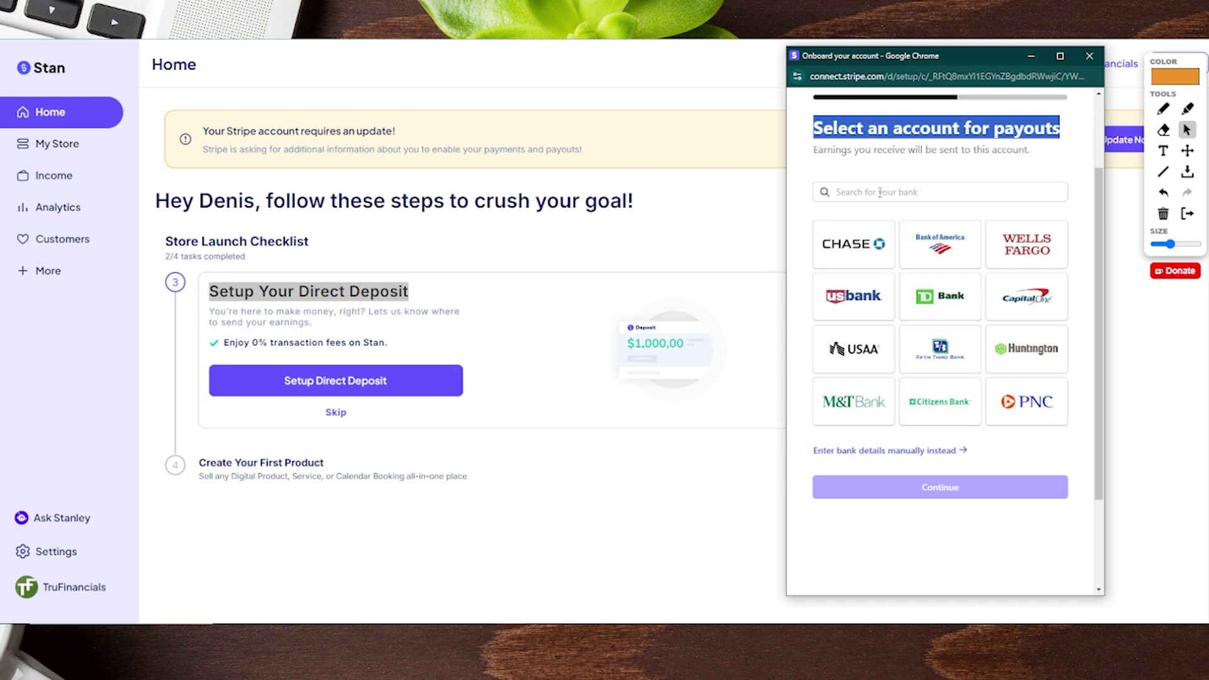
click(905, 197)
text(truist)
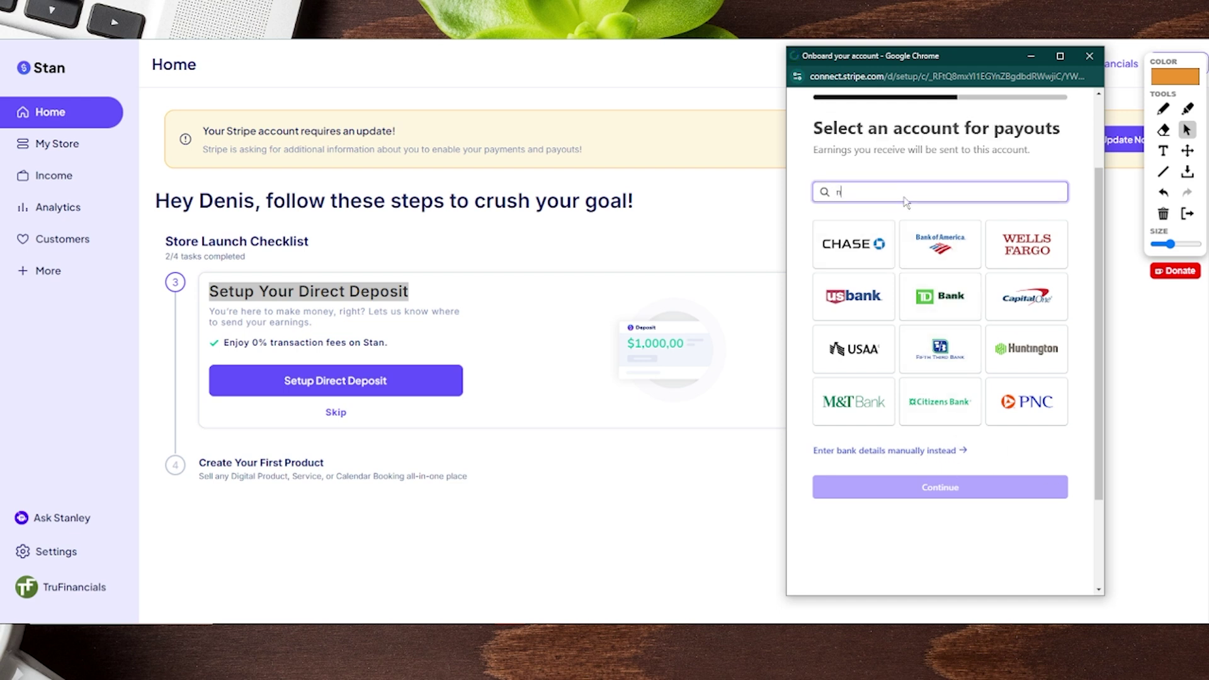
click(905, 263)
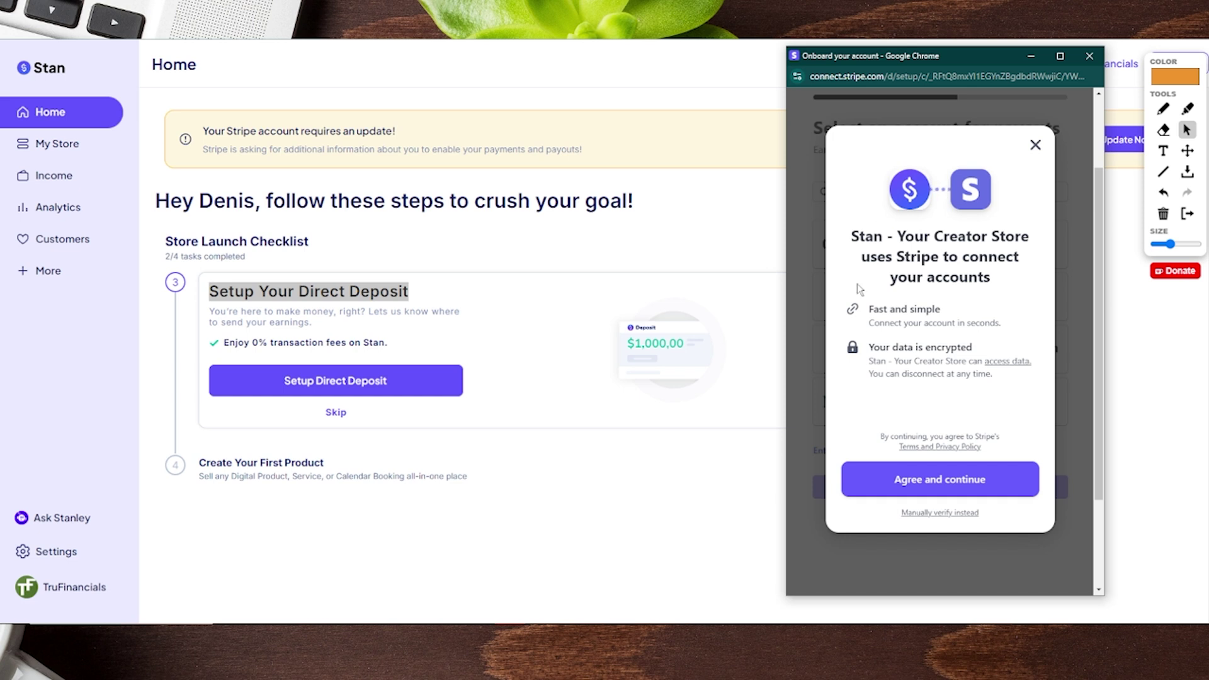
click(884, 489)
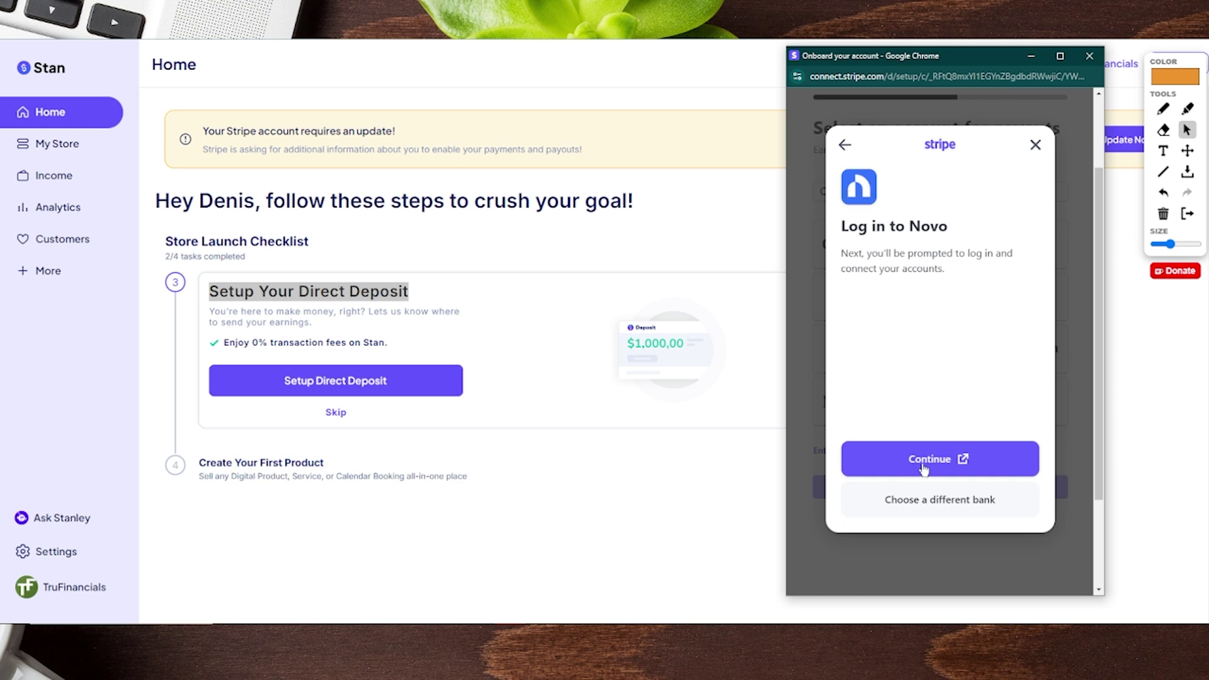
Grant Stripe access to Novo, connect Novo Checking, and enter the Link verification code.
click(994, 466)
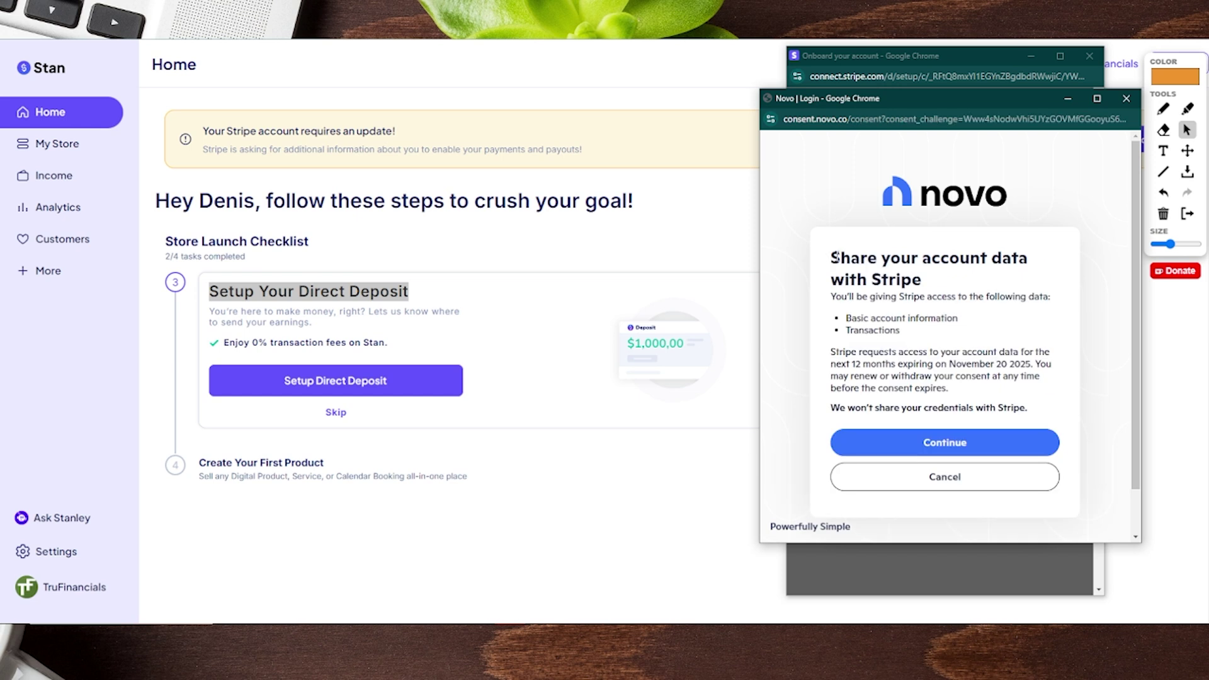
drag(831, 255, 1036, 283)
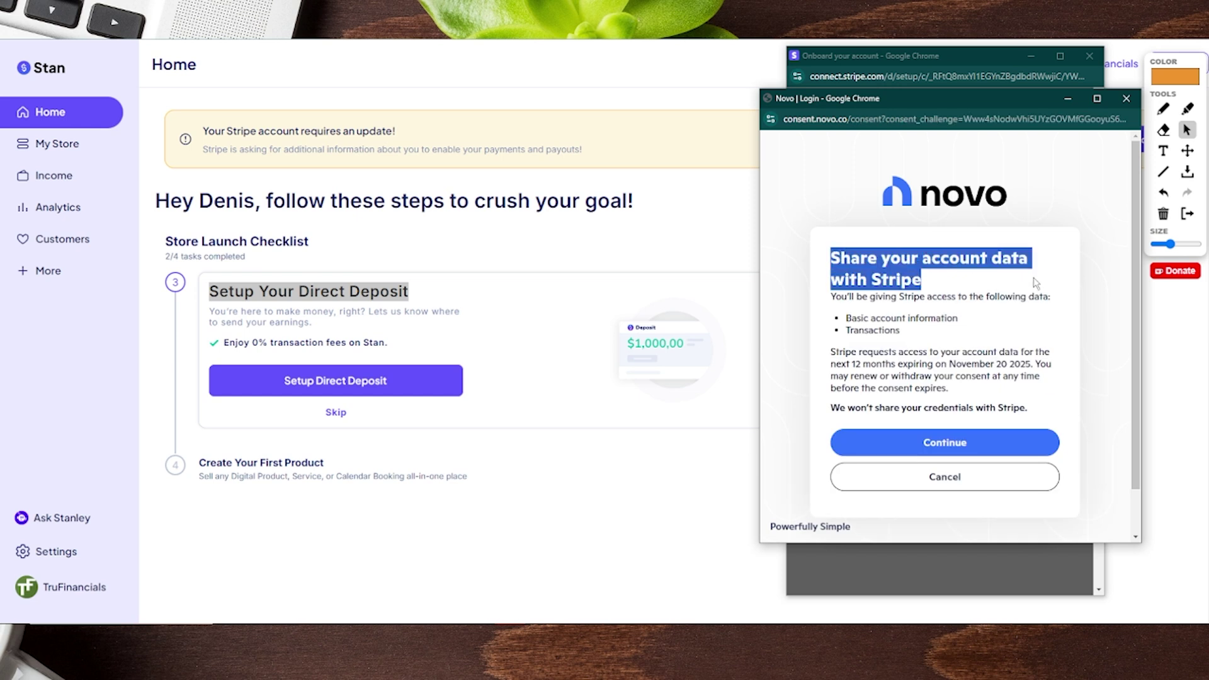
click(978, 277)
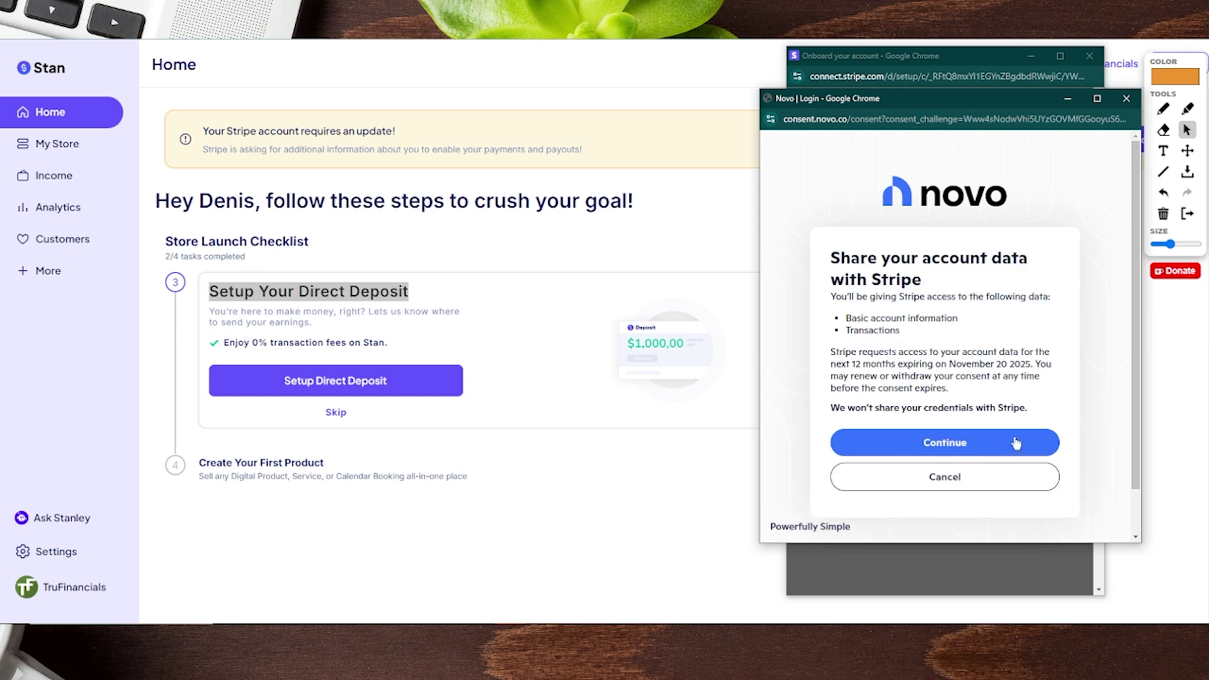
click(1016, 444)
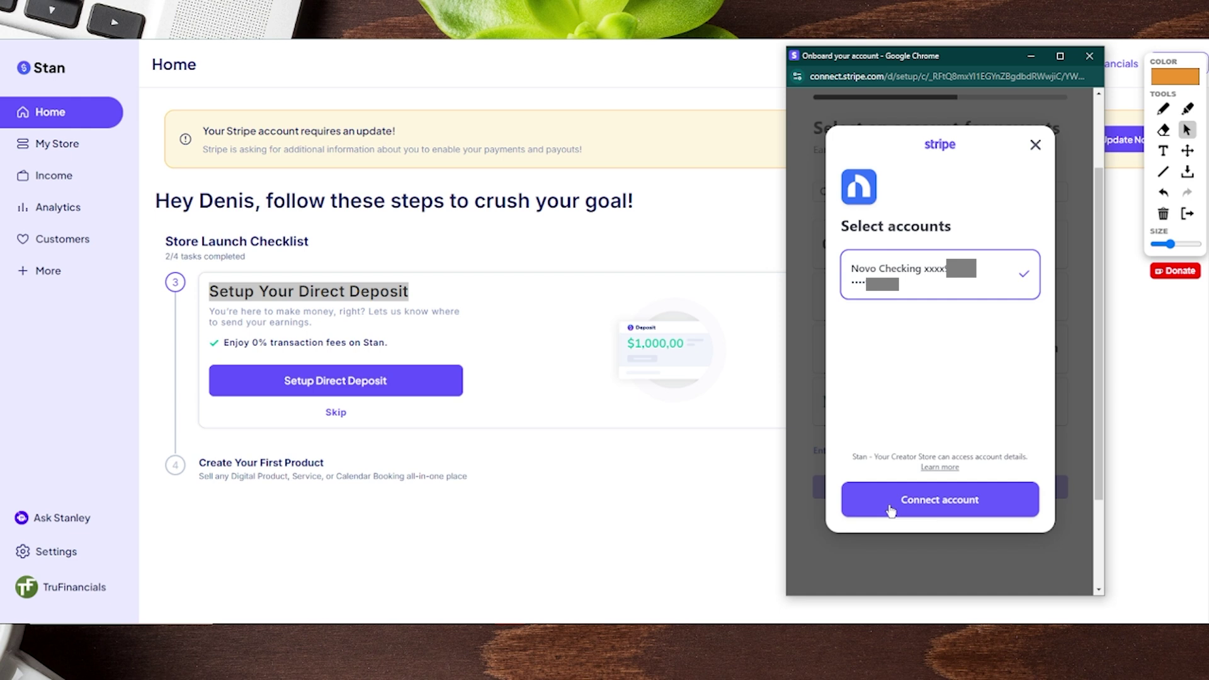
click(891, 510)
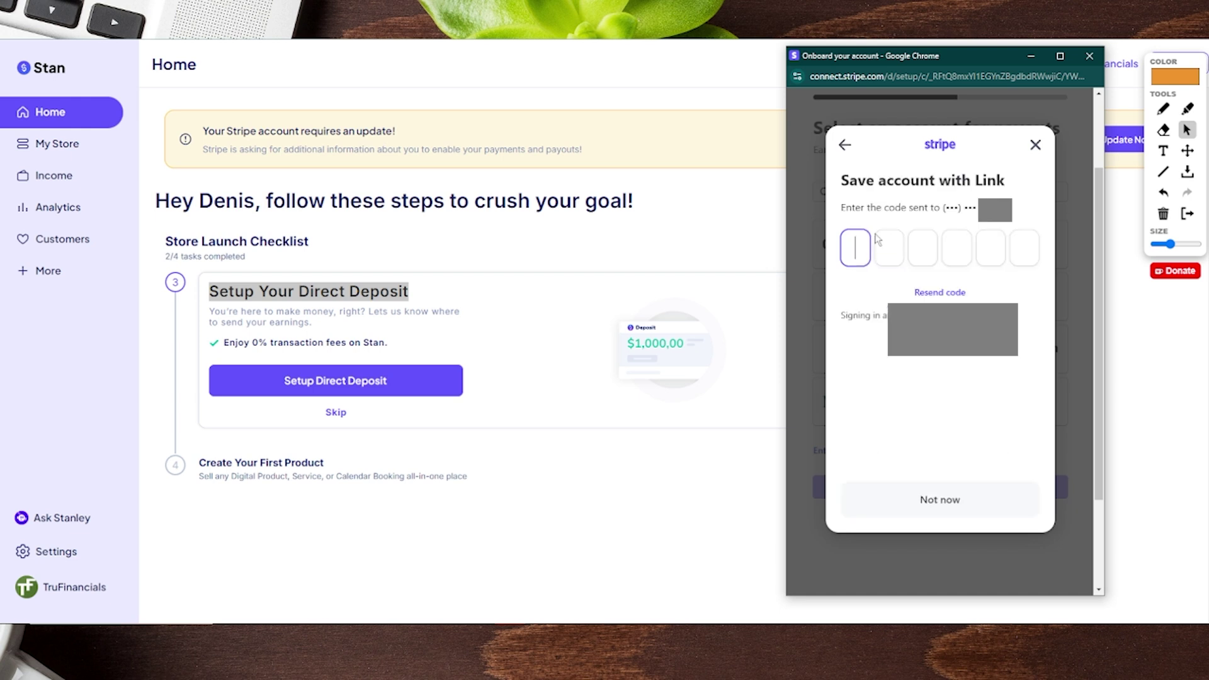
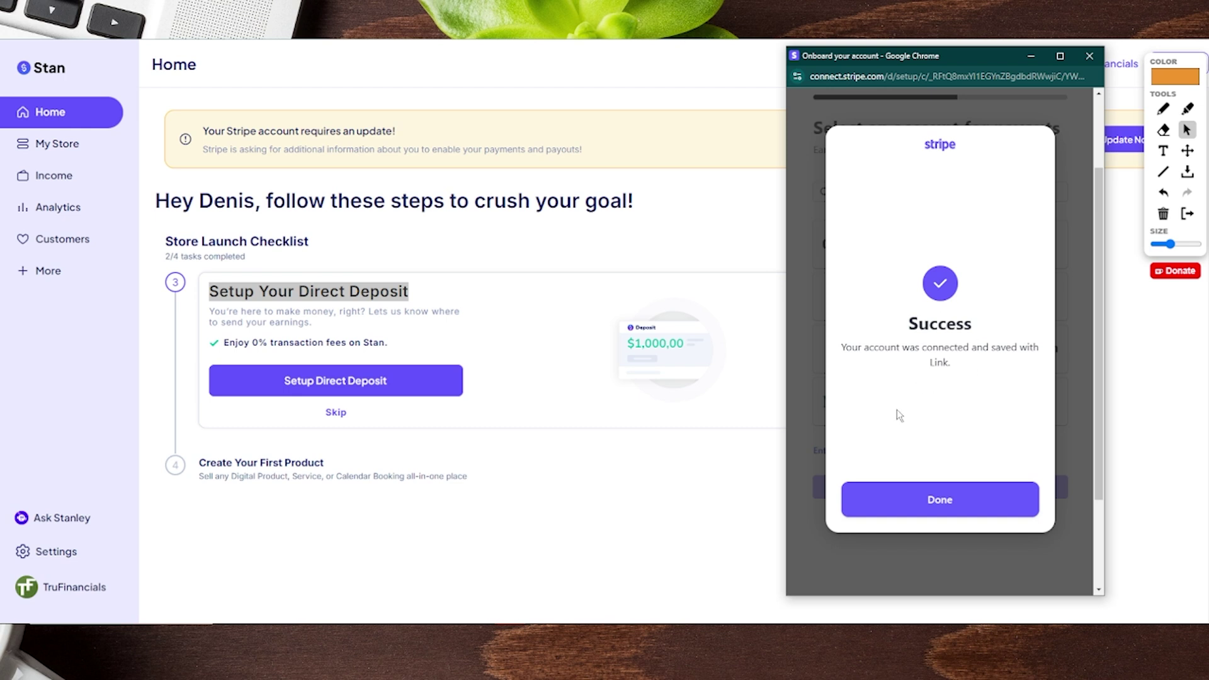
click(966, 505)
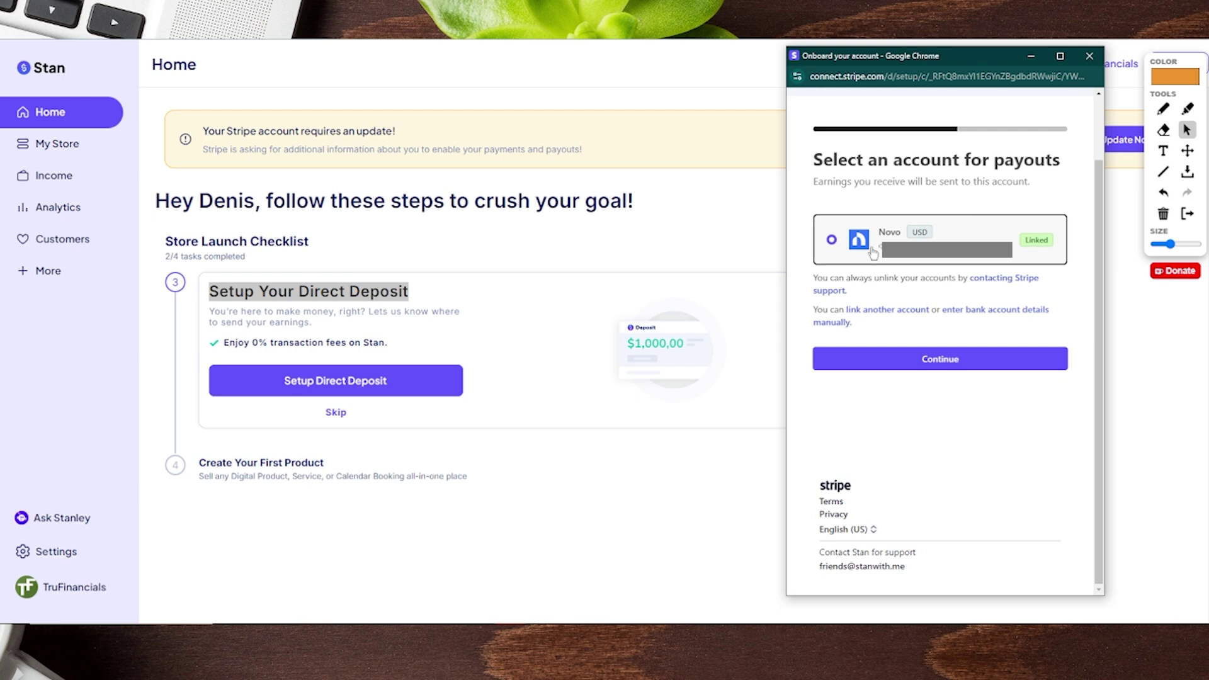
Use the linked Novo account for payouts, continue past public details, and agree and submit.
click(900, 365)
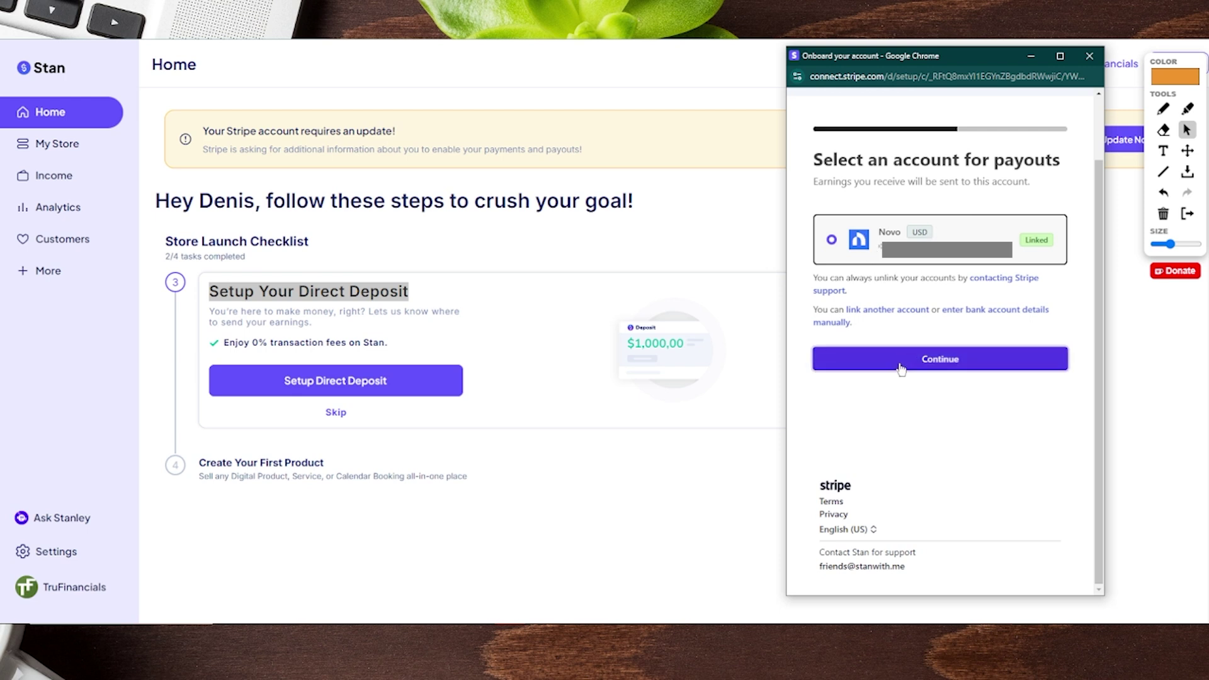
drag(814, 228, 956, 261)
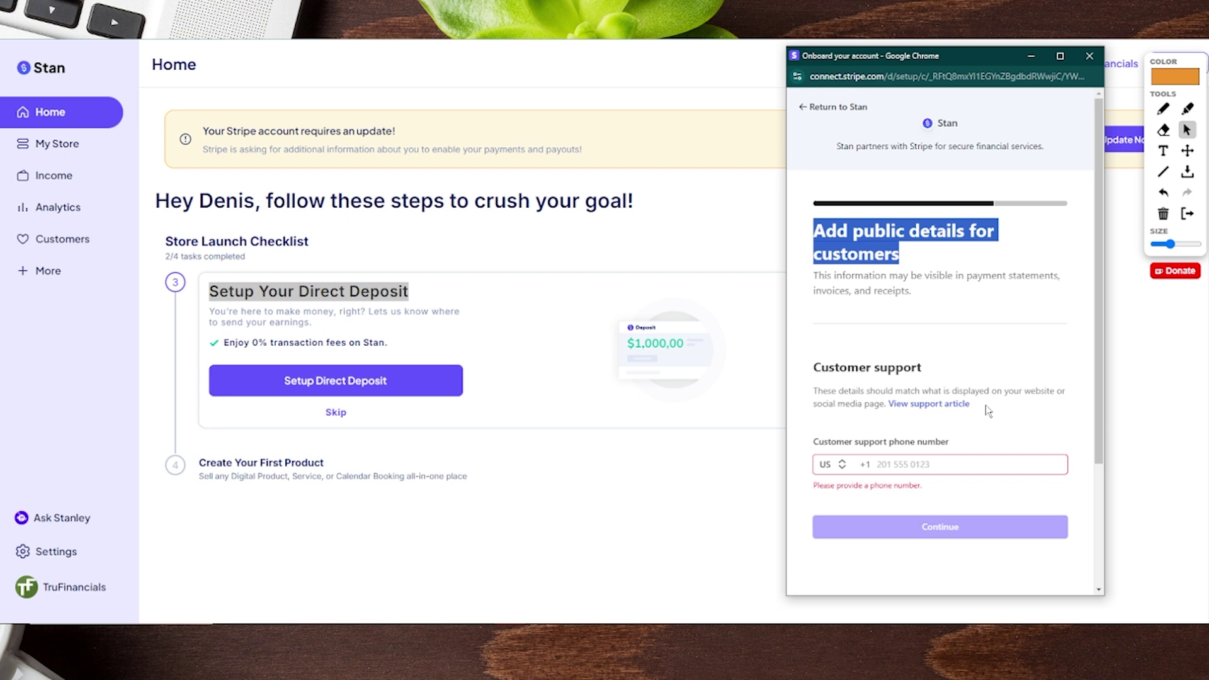
click(897, 495)
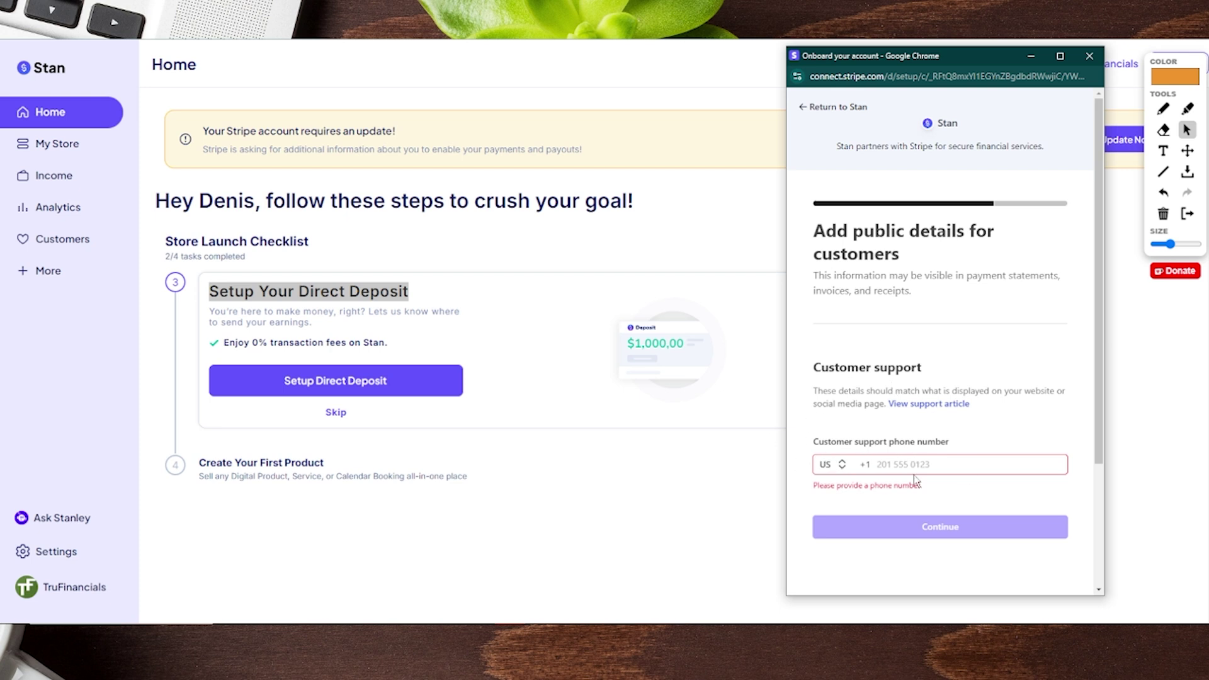
click(940, 527)
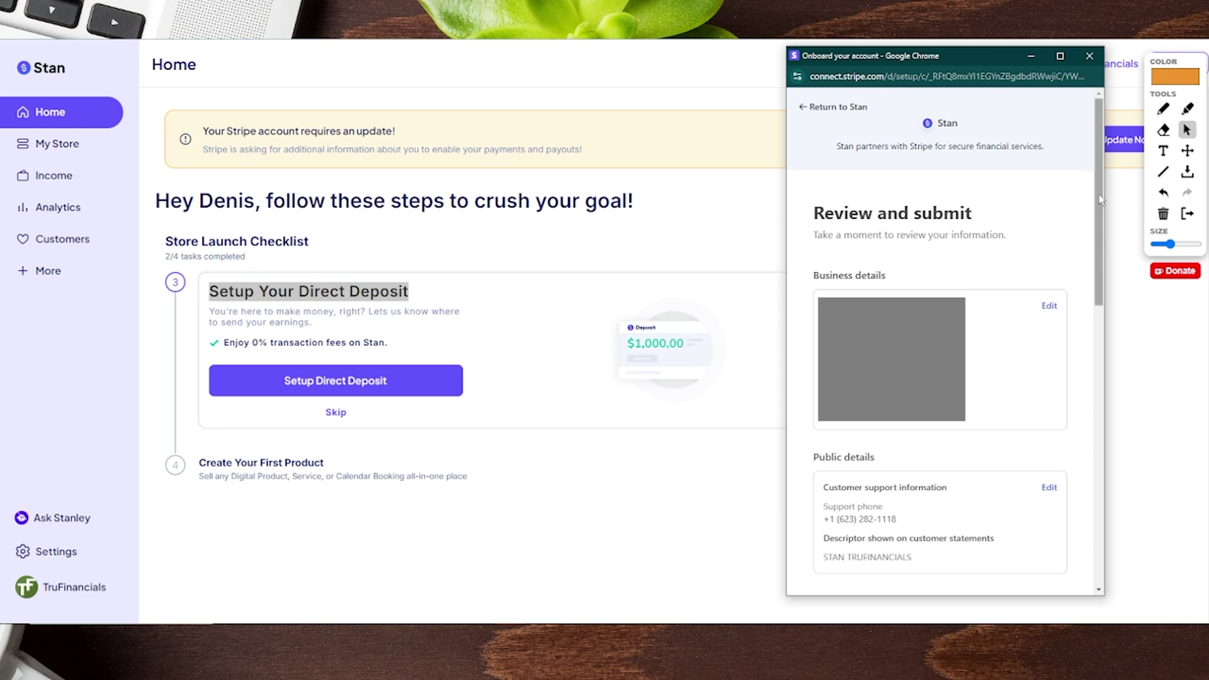
drag(1100, 199, 1100, 483)
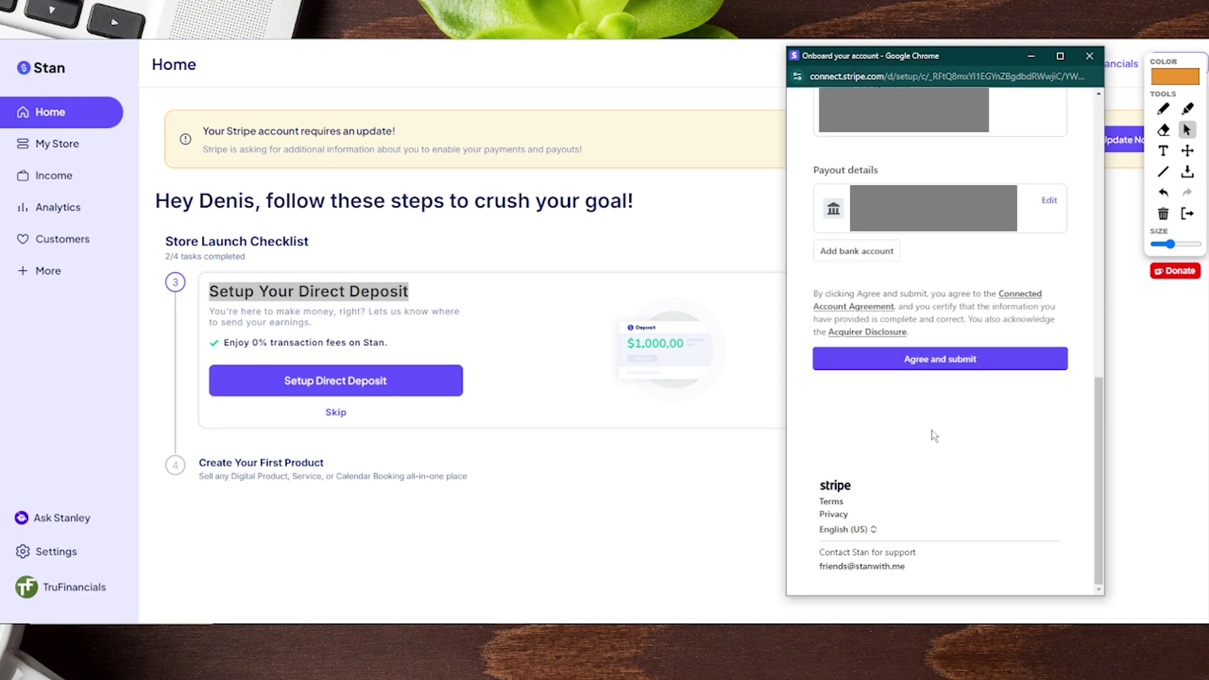
click(980, 364)
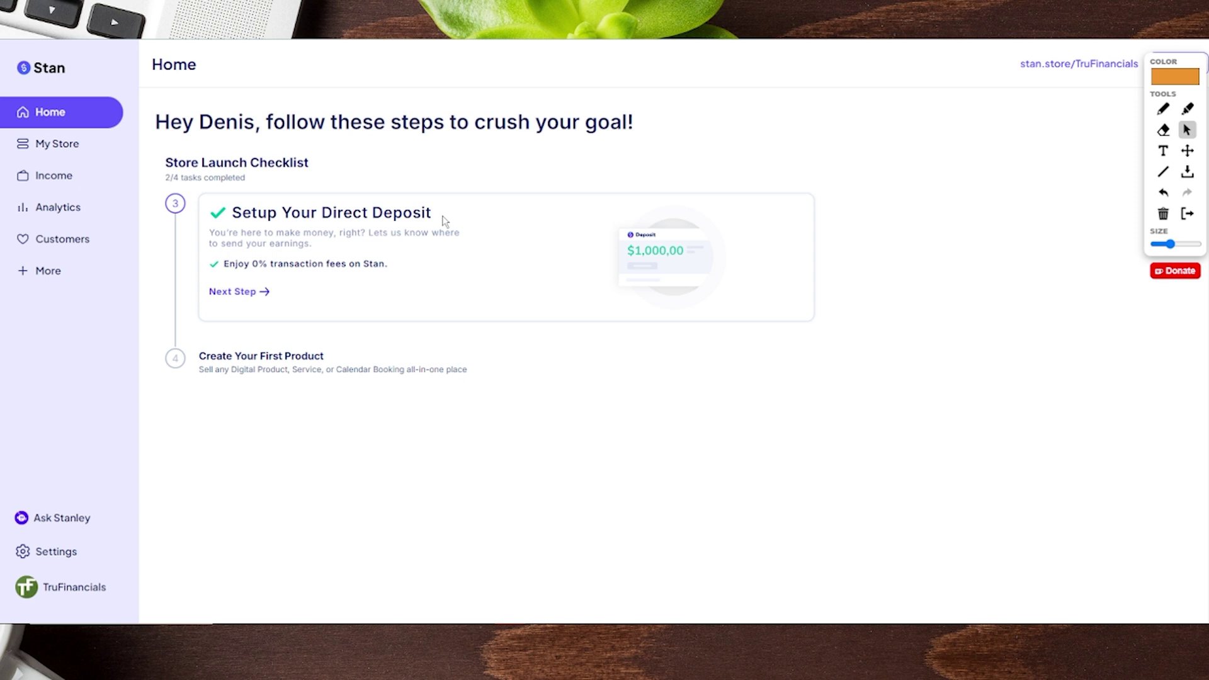
Advance the checklist past direct deposit to the Create Your First Product step.
click(241, 296)
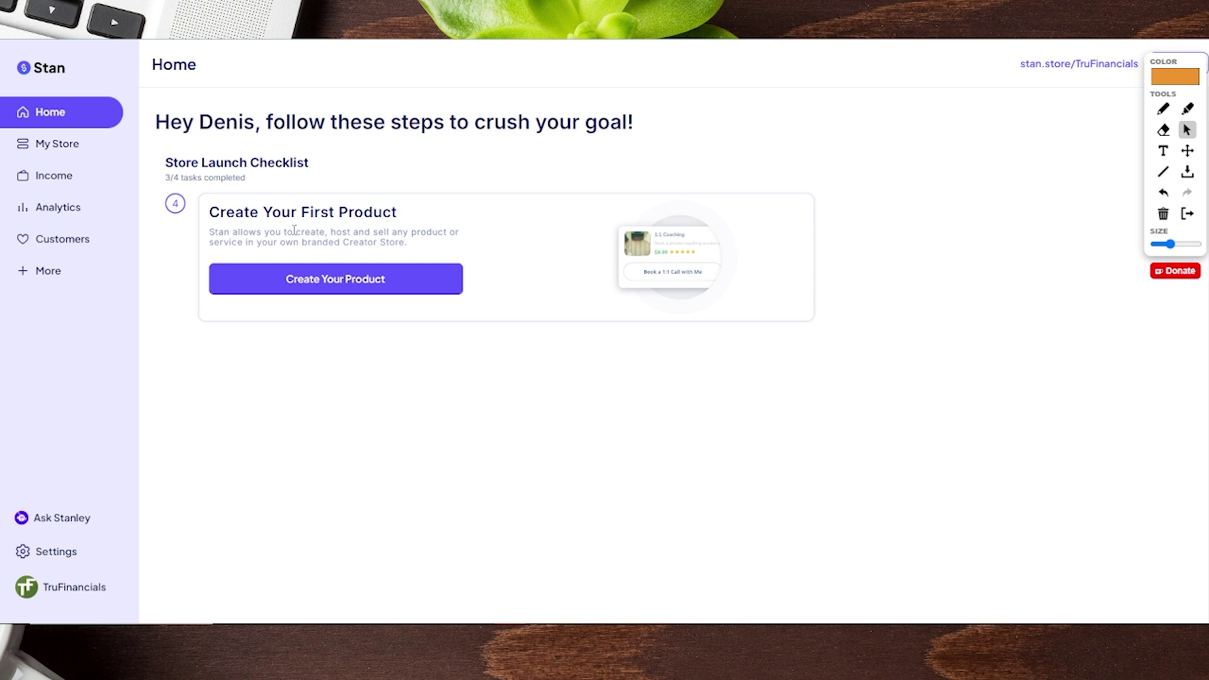
drag(214, 211, 411, 222)
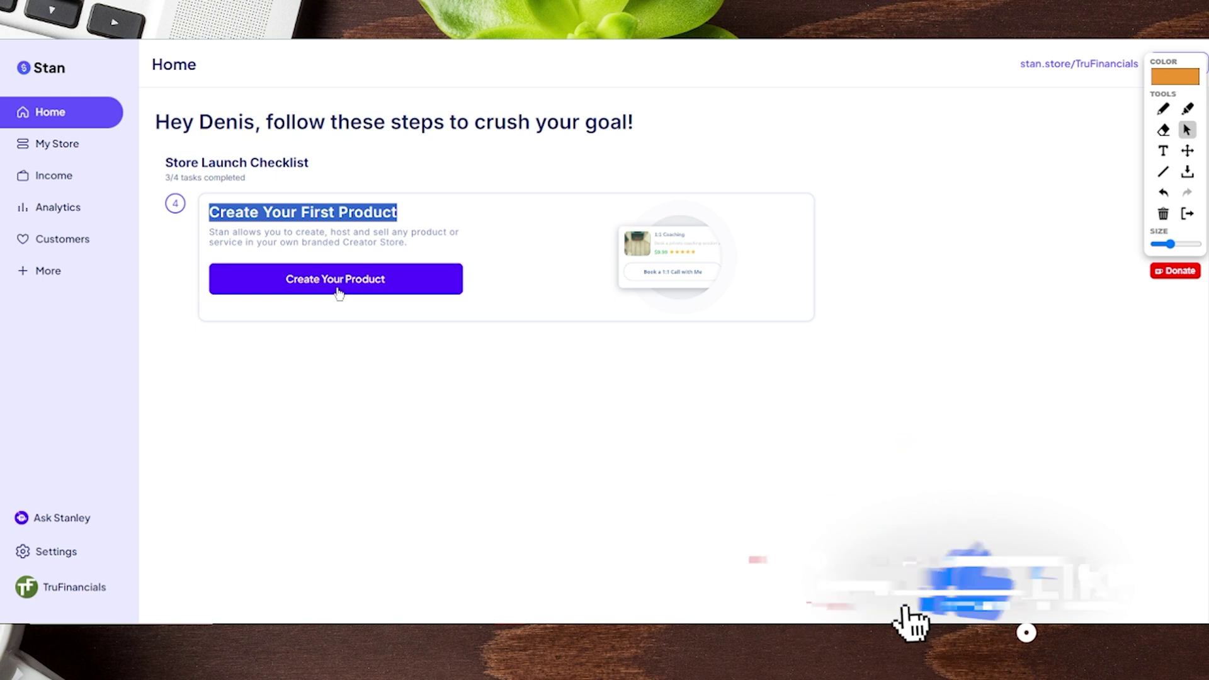
click(537, 402)
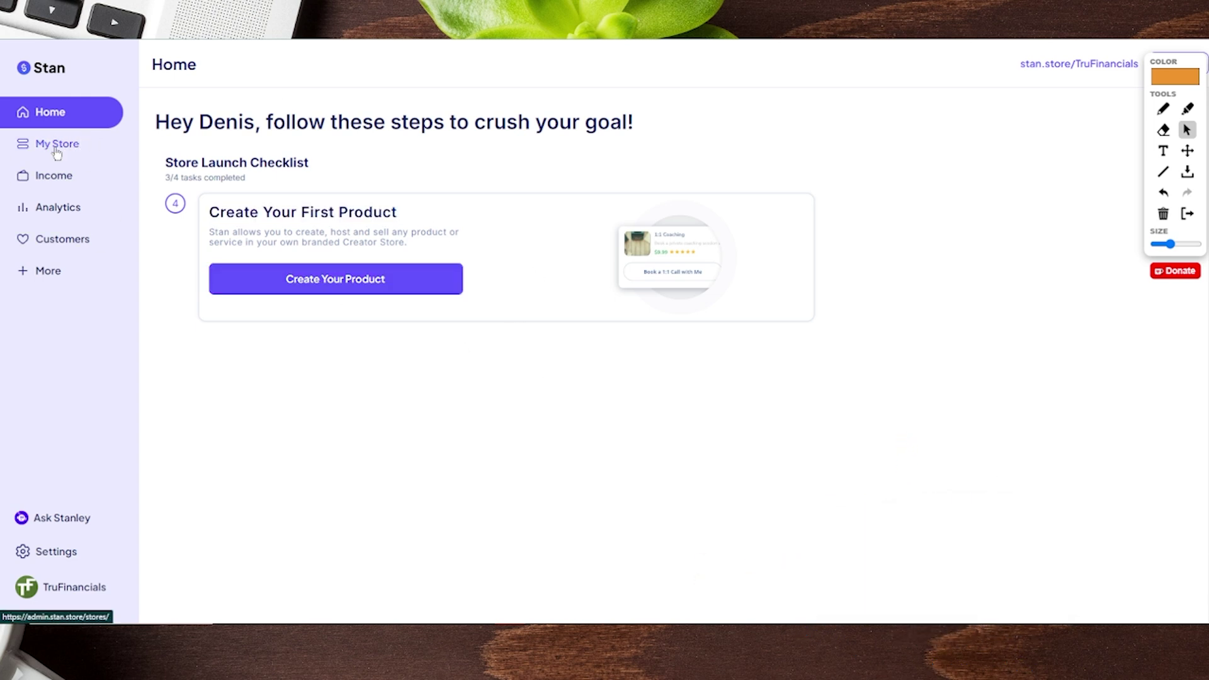
Begin product creation and choose the Digital Product card on Choose Product Type.
click(410, 288)
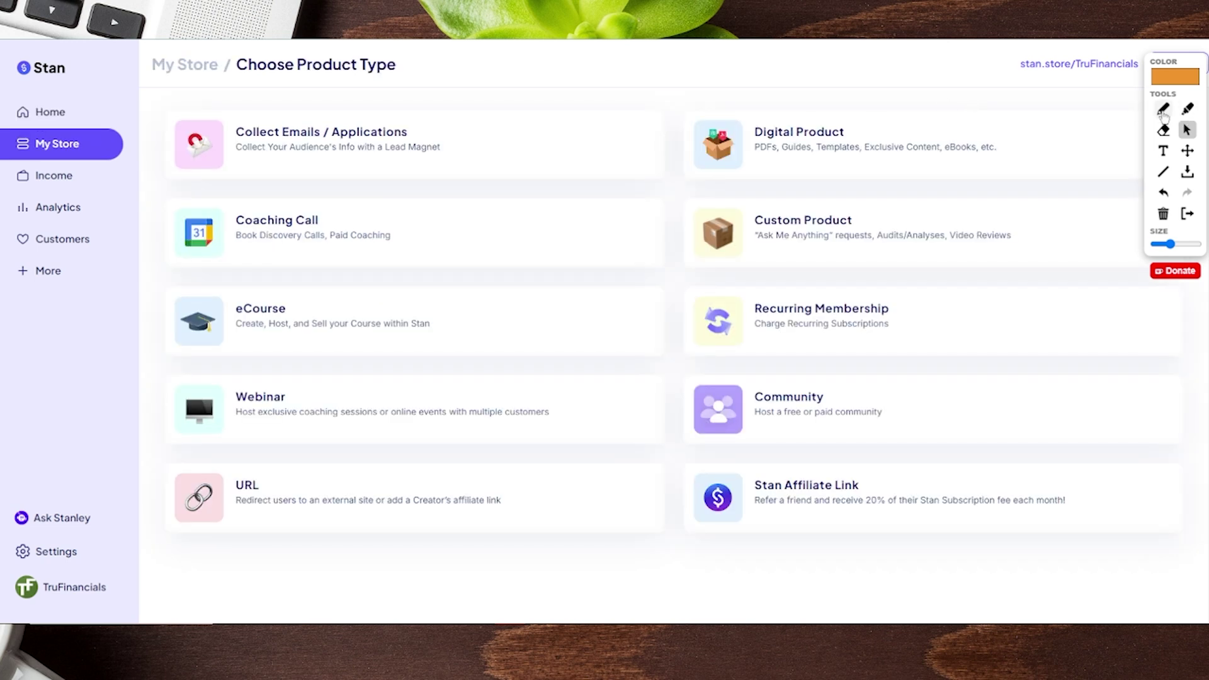
click(1164, 108)
mouse_move(207, 96)
mouse_down()
mouse_move(136, 163)
mouse_move(184, 200)
mouse_move(188, 265)
mouse_move(189, 465)
mouse_move(150, 541)
mouse_move(252, 532)
mouse_up()
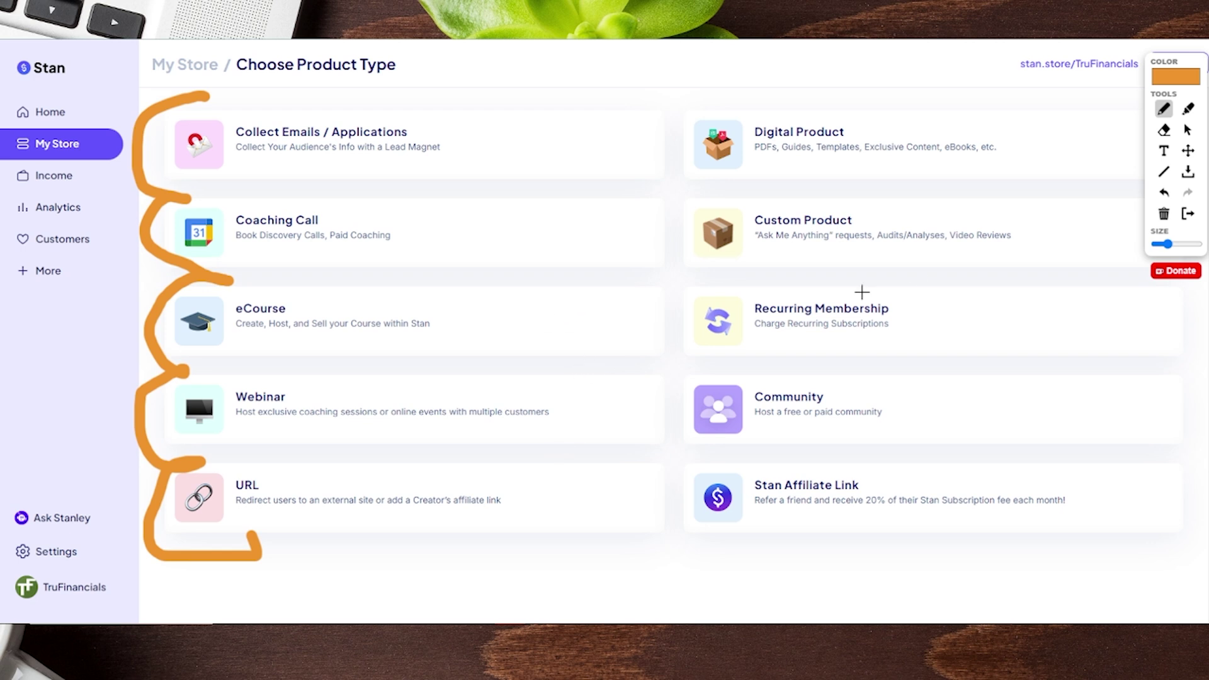
click(1164, 213)
mouse_move(745, 89)
mouse_down()
mouse_move(632, 157)
mouse_move(828, 186)
mouse_up()
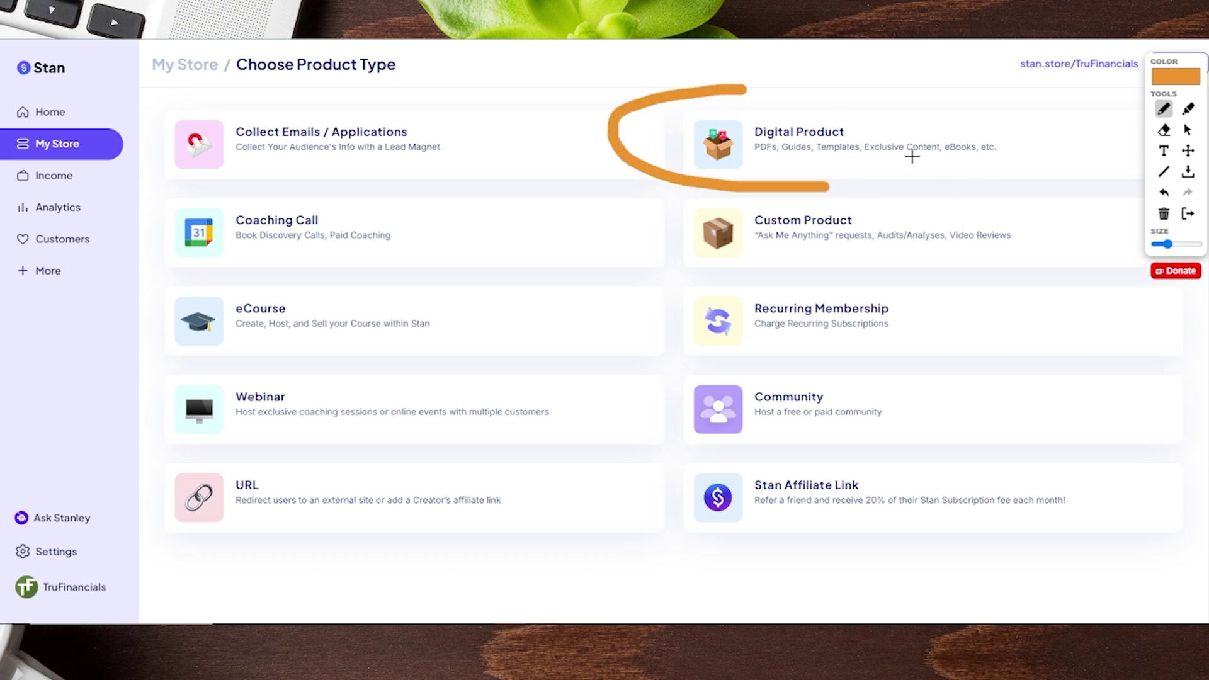
click(1188, 130)
click(763, 141)
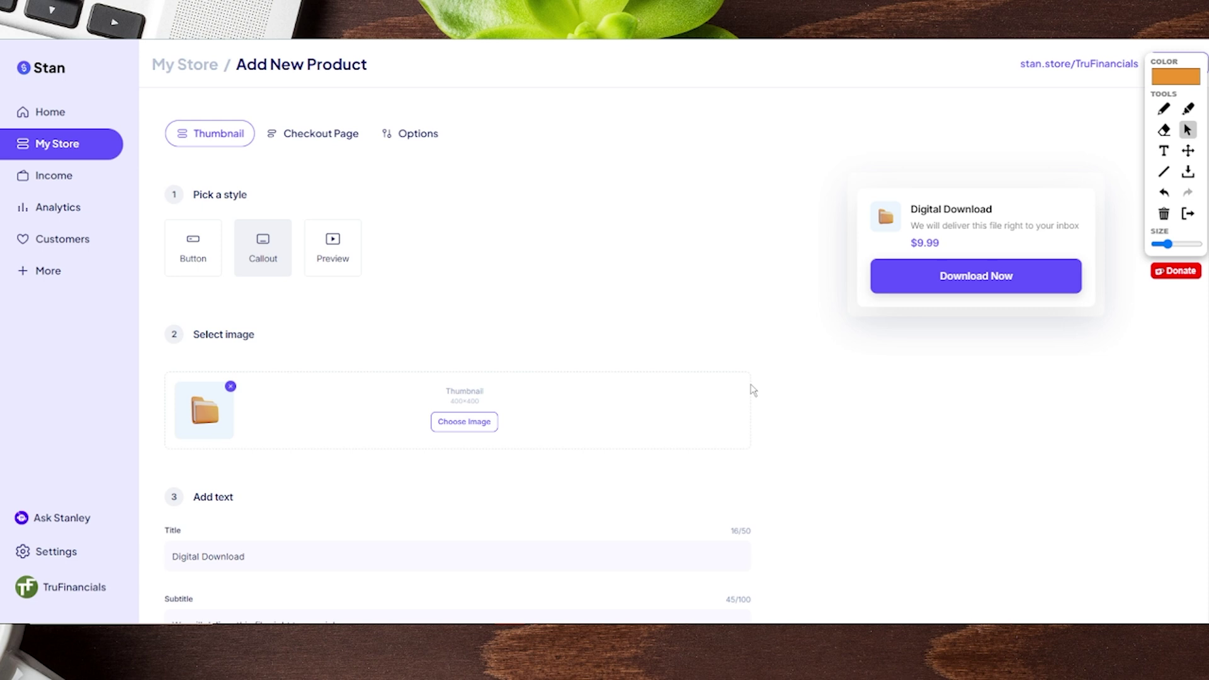
Compare the Button, Callout and Preview thumbnail styles, settling on Callout.
click(206, 257)
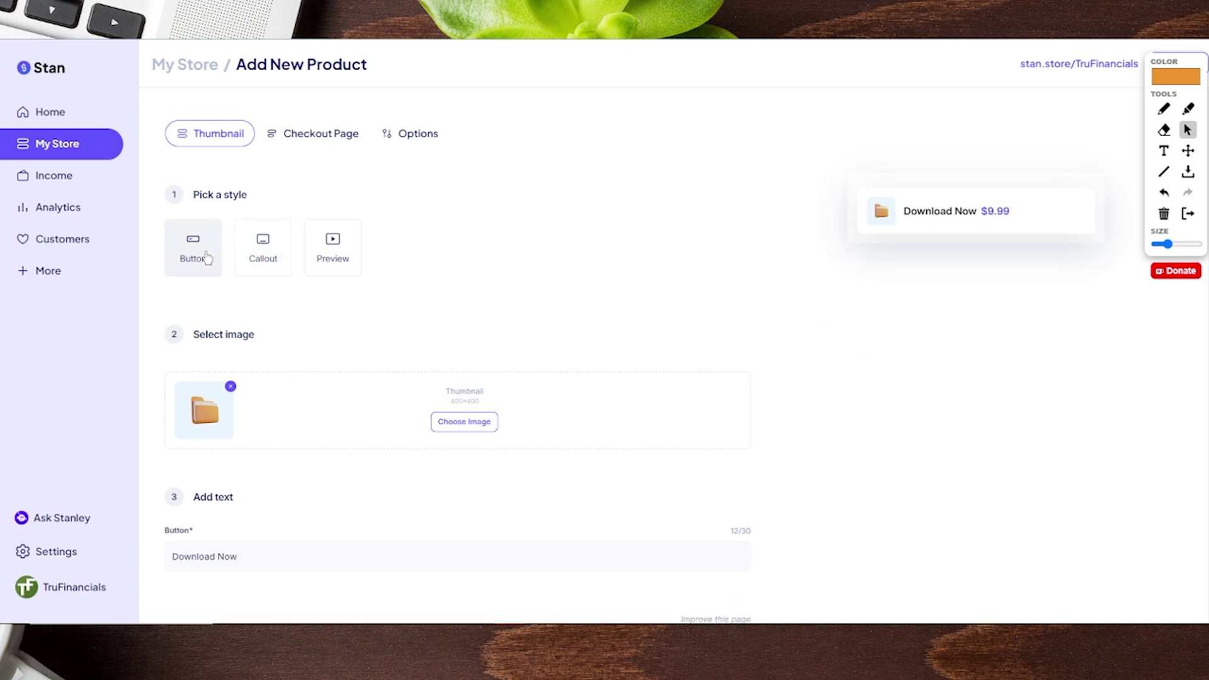
click(243, 257)
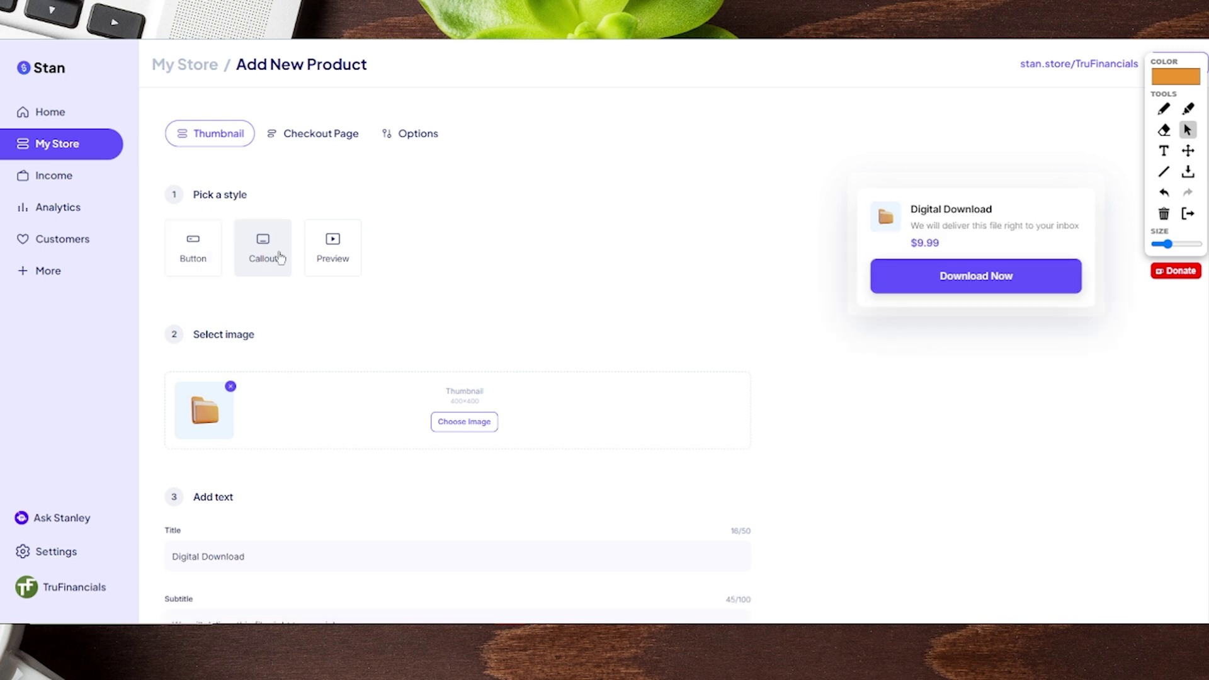
click(334, 257)
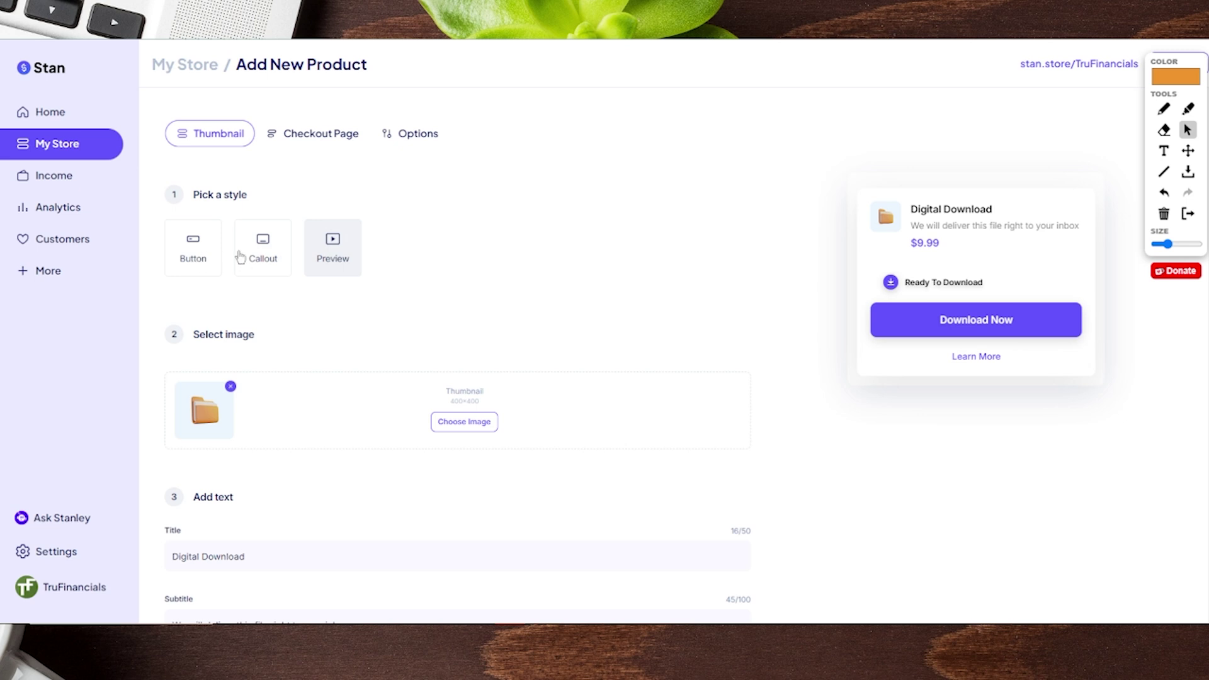
click(240, 258)
click(171, 258)
click(330, 251)
click(253, 263)
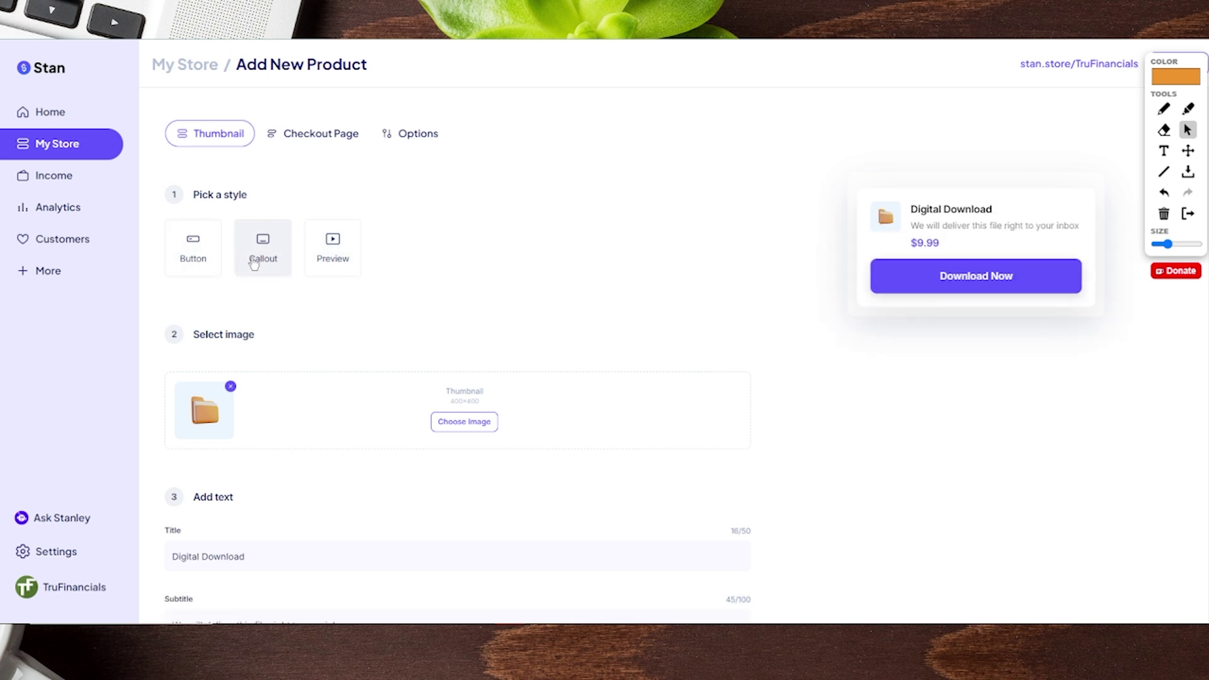
click(319, 252)
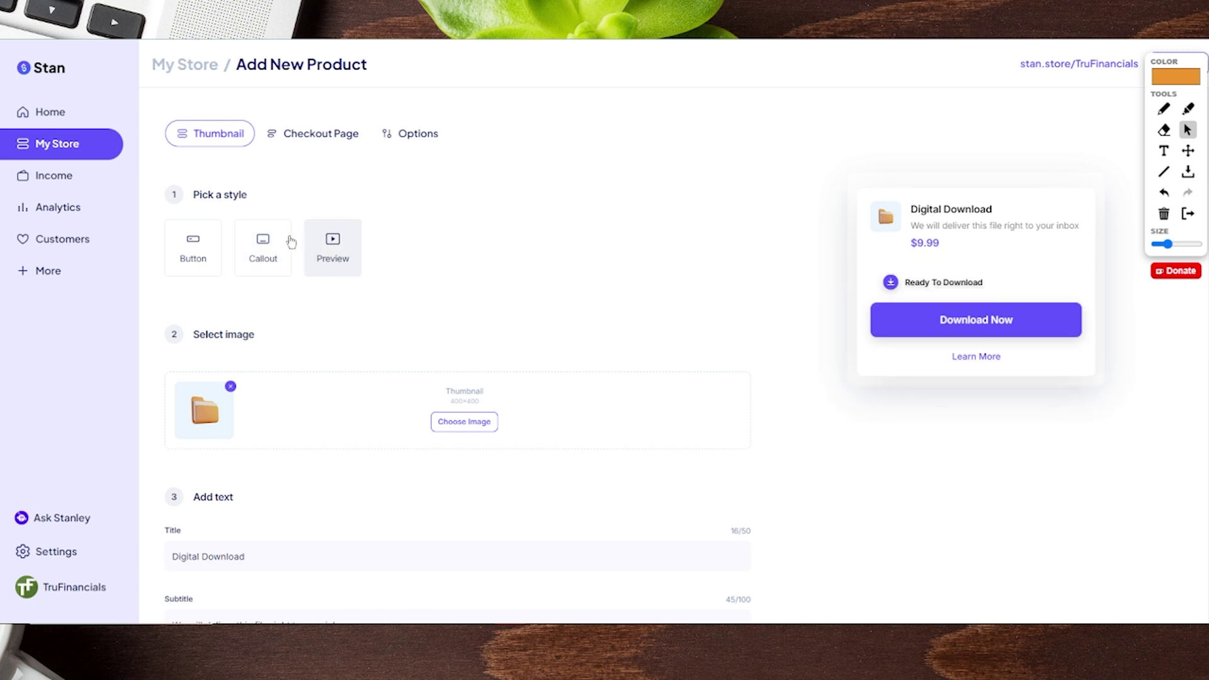
click(277, 253)
click(333, 246)
click(252, 255)
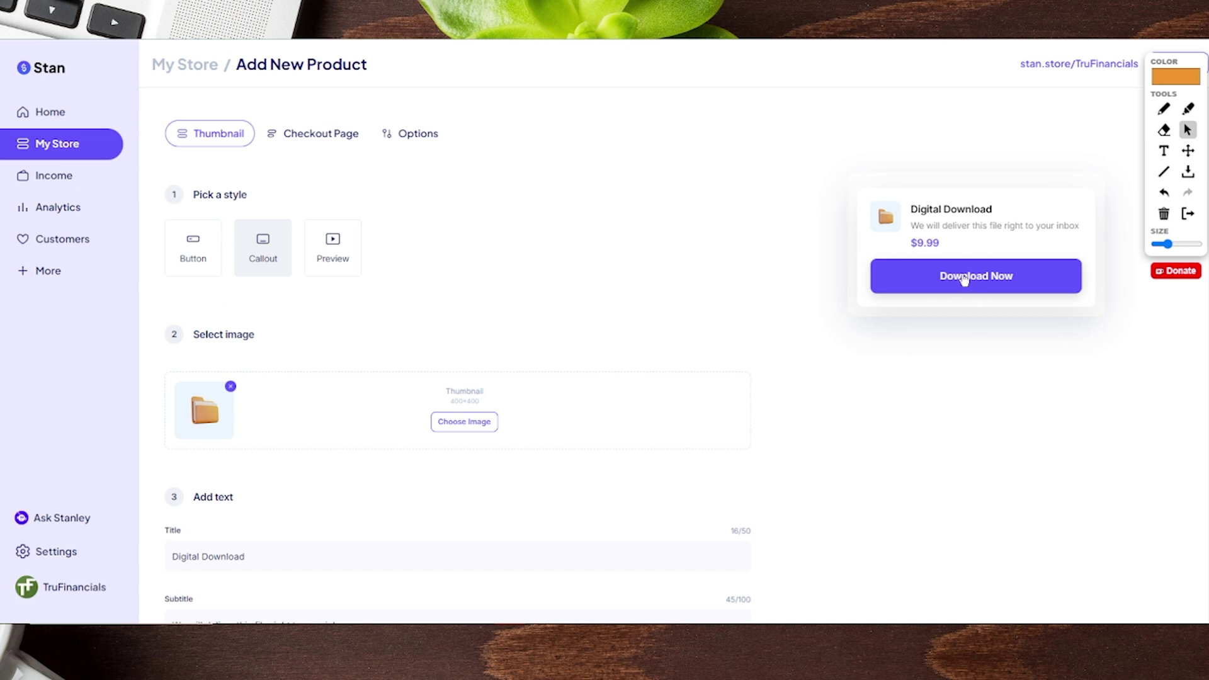
Replace the thumbnail image with the spreadsheet image.
scroll(264, 315, down, 2)
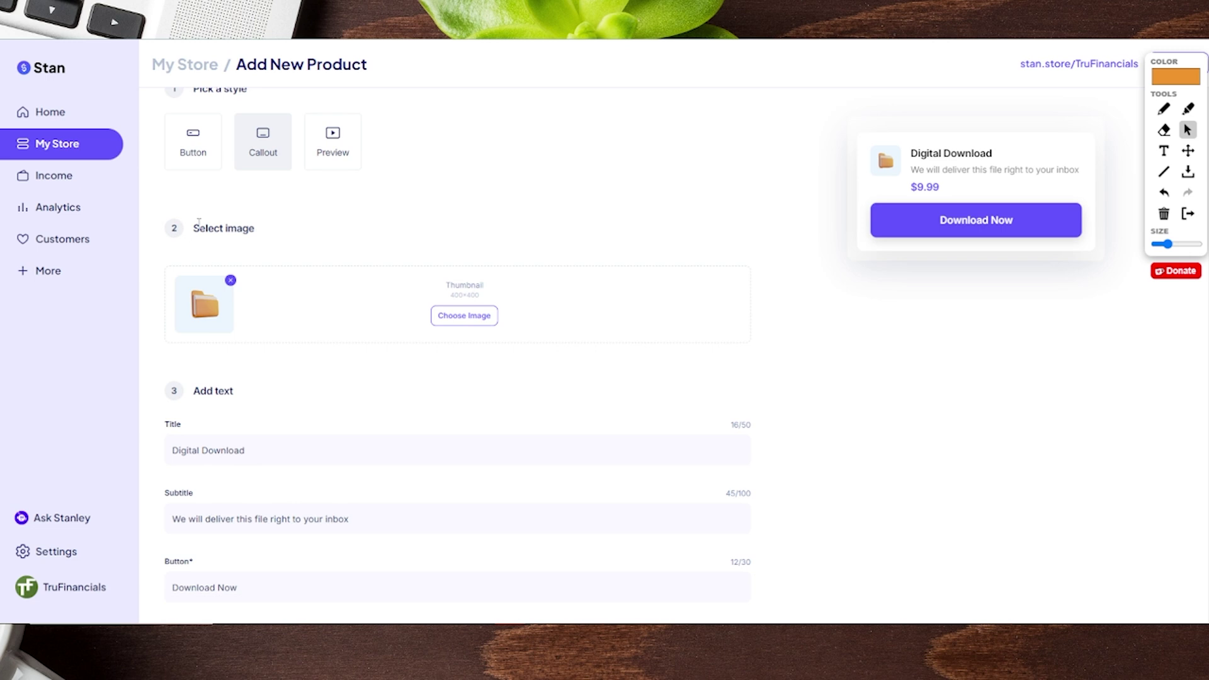
drag(194, 224, 296, 244)
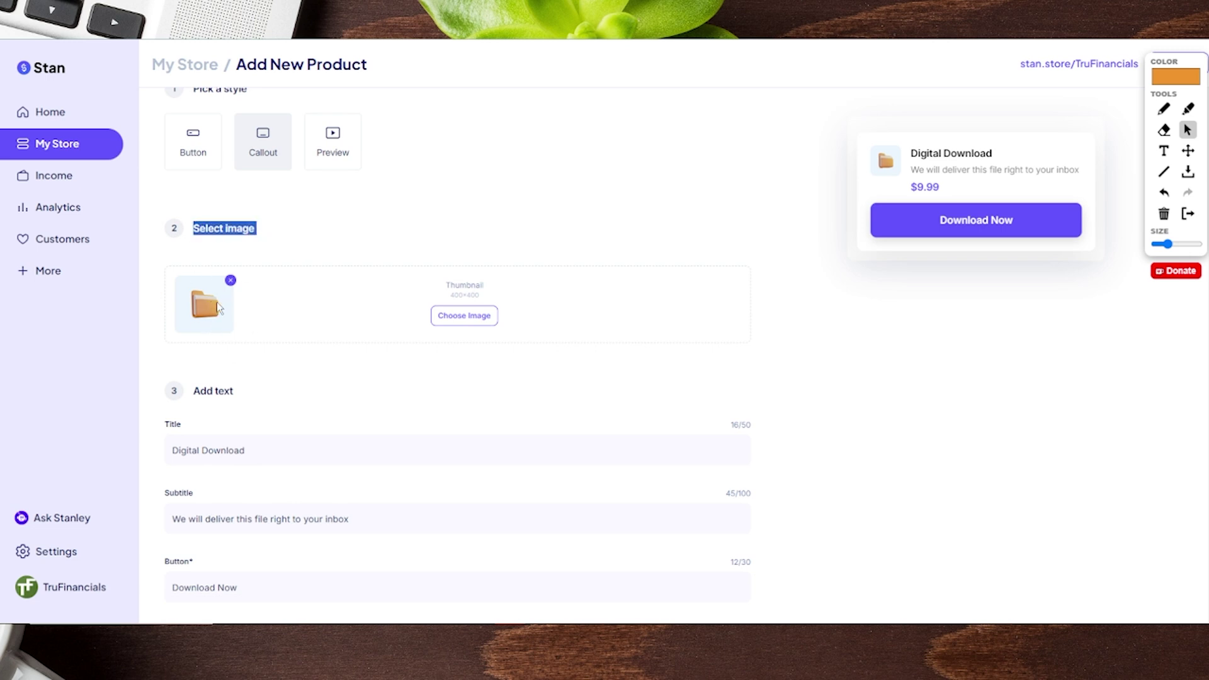
click(465, 316)
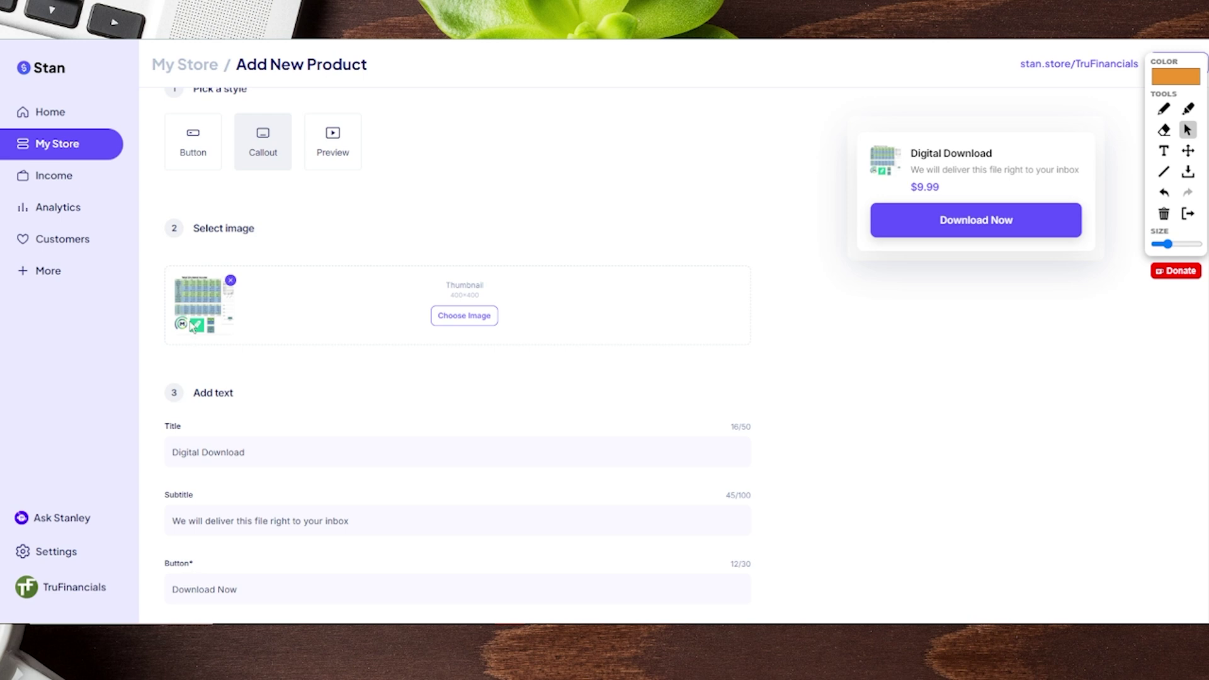
Change the thumbnail title from 'Digital Download' to 'Dividend Income Tracker'.
scroll(272, 346, down, 2)
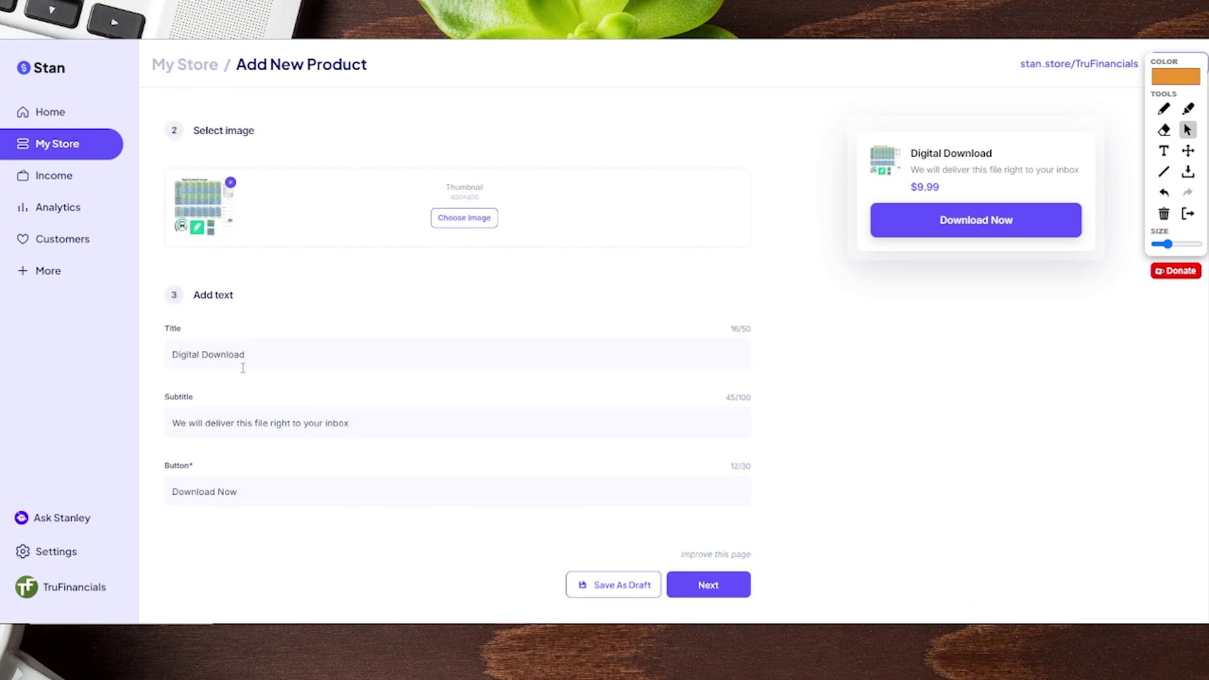
drag(193, 309, 232, 301)
click(245, 322)
drag(268, 362, 174, 360)
text(Dividend I)
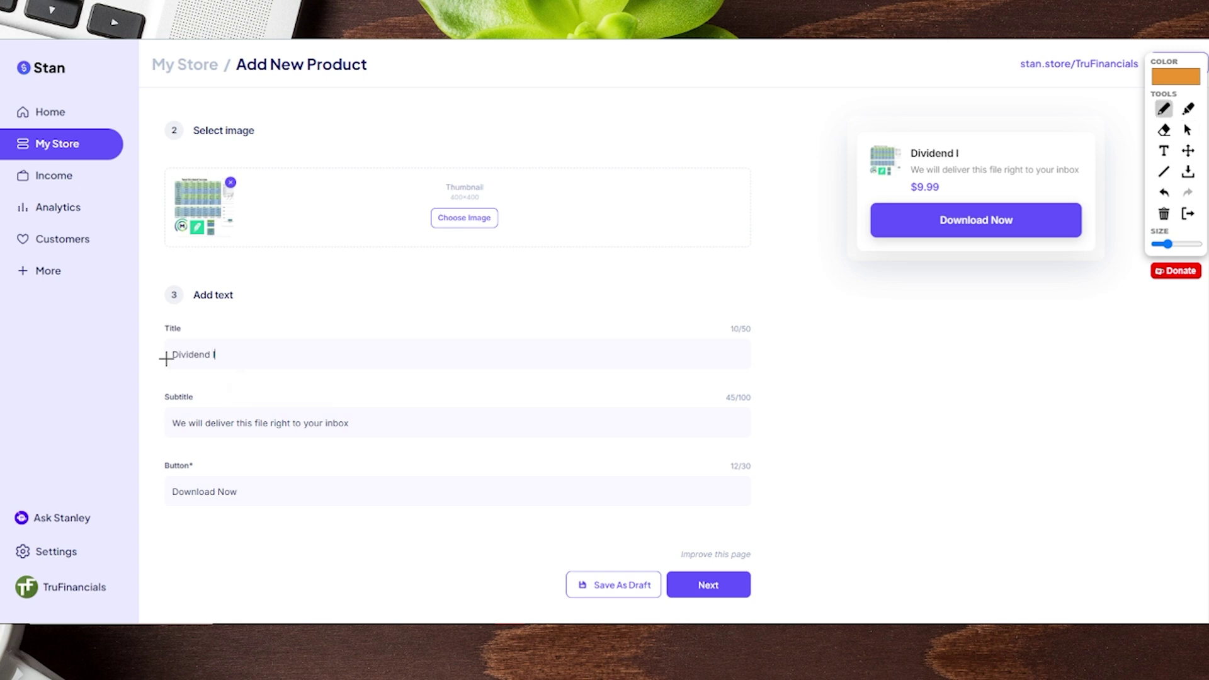
text(ncome Tracker)
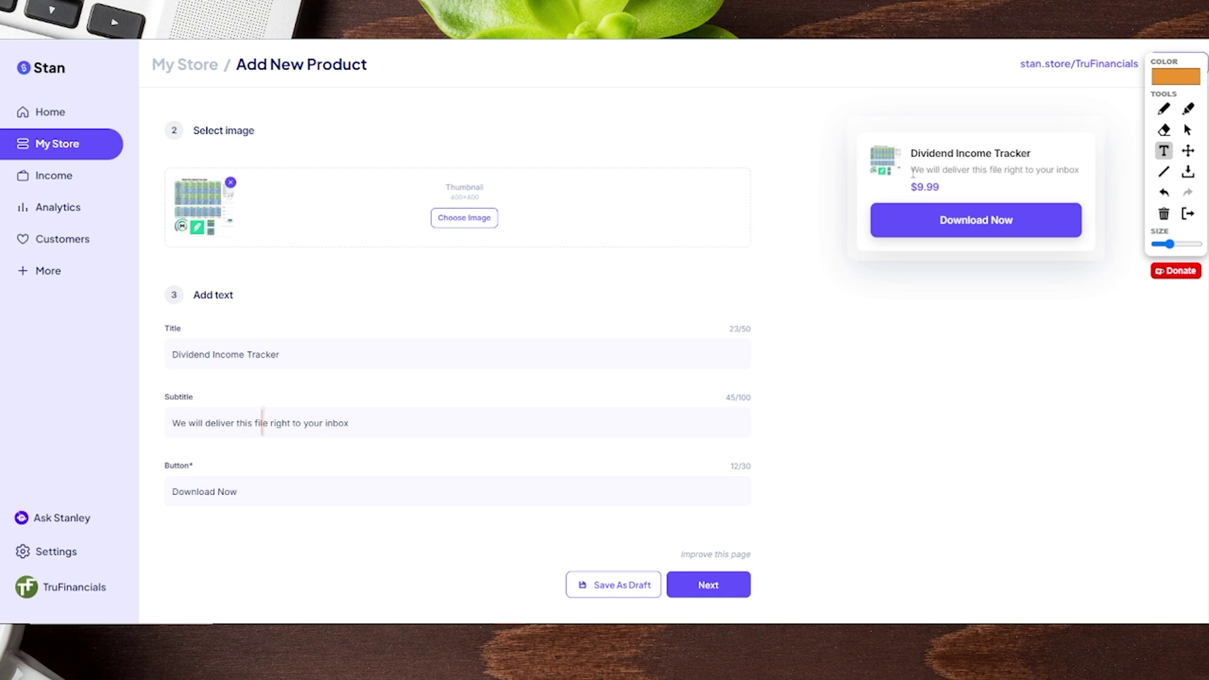
key(Escape)
Finish the thumbnail text and continue to the Checkout Page editor.
drag(914, 173, 1080, 175)
click(1077, 186)
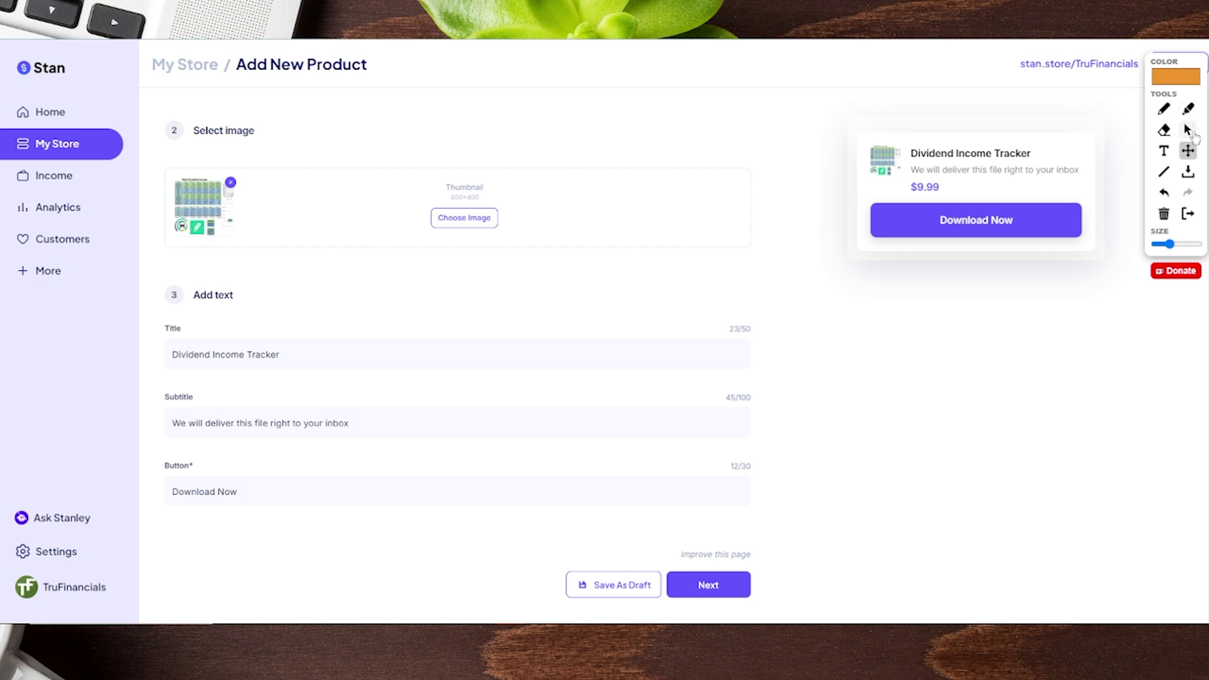
click(1188, 129)
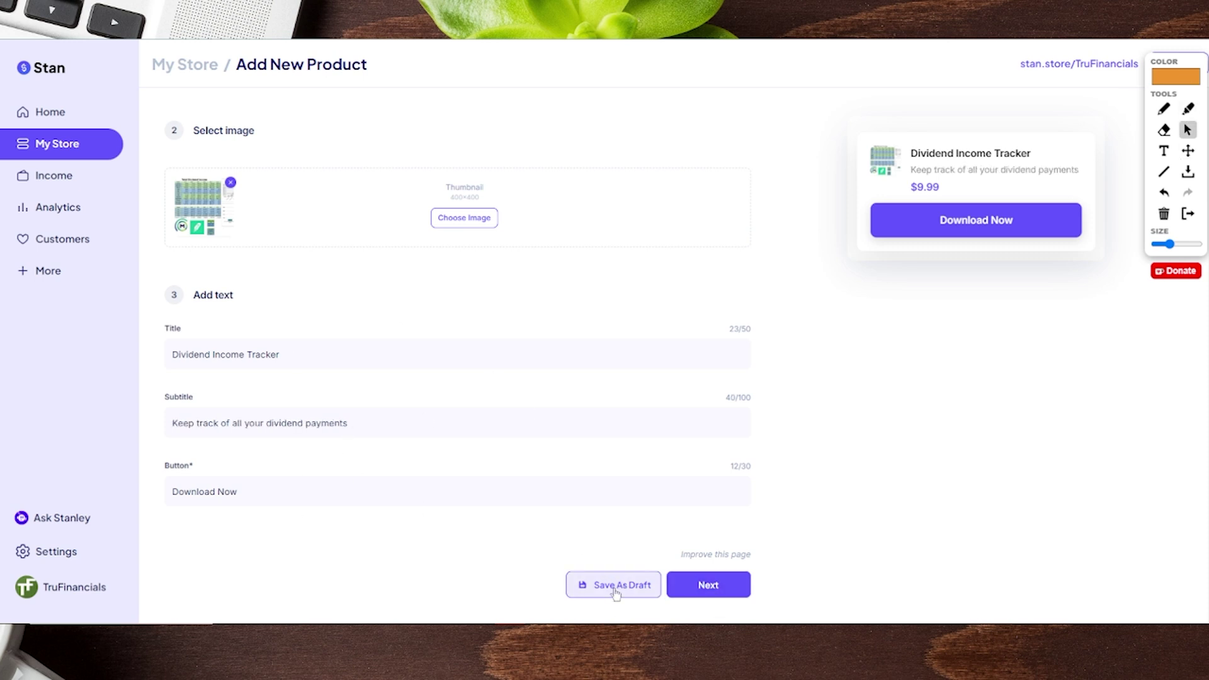
click(717, 589)
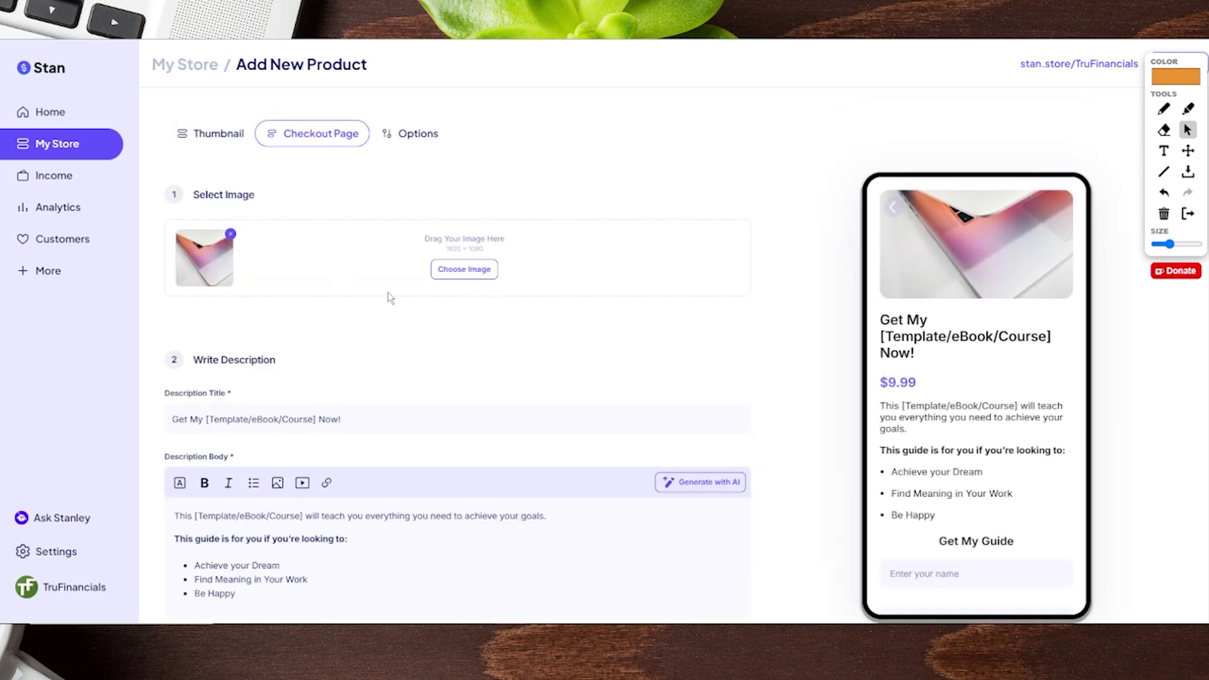
Use the spreadsheet image on the checkout page.
scroll(995, 414, down, 3)
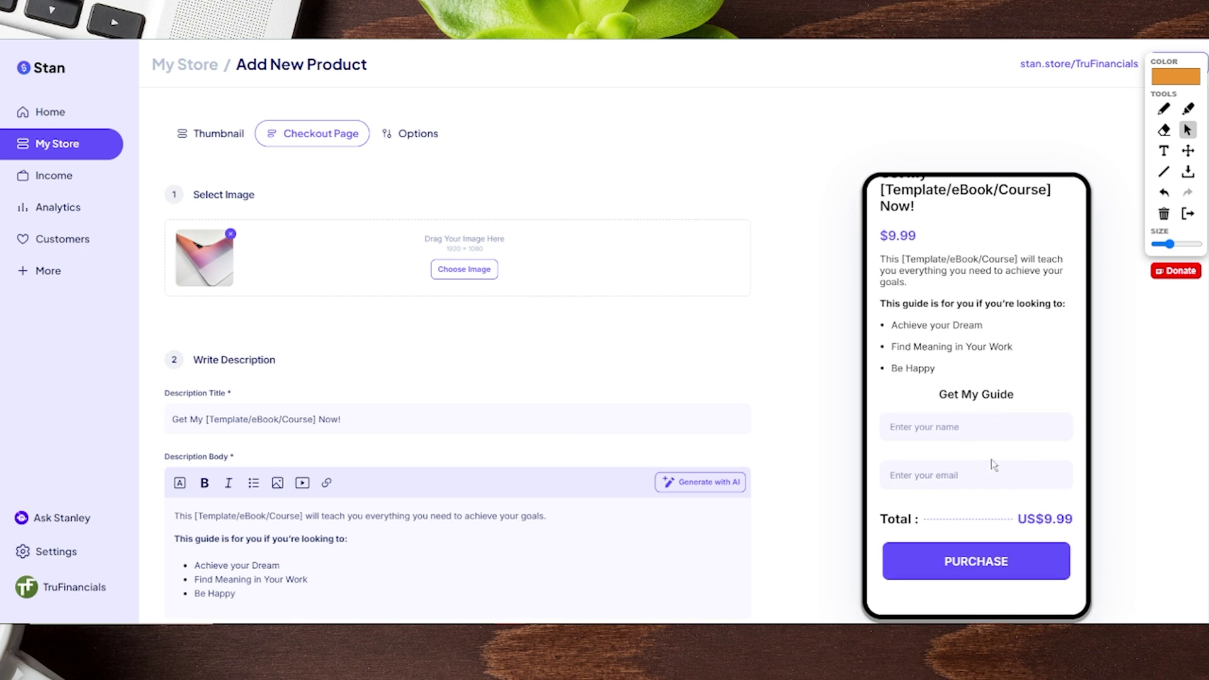
scroll(366, 380, down, 3)
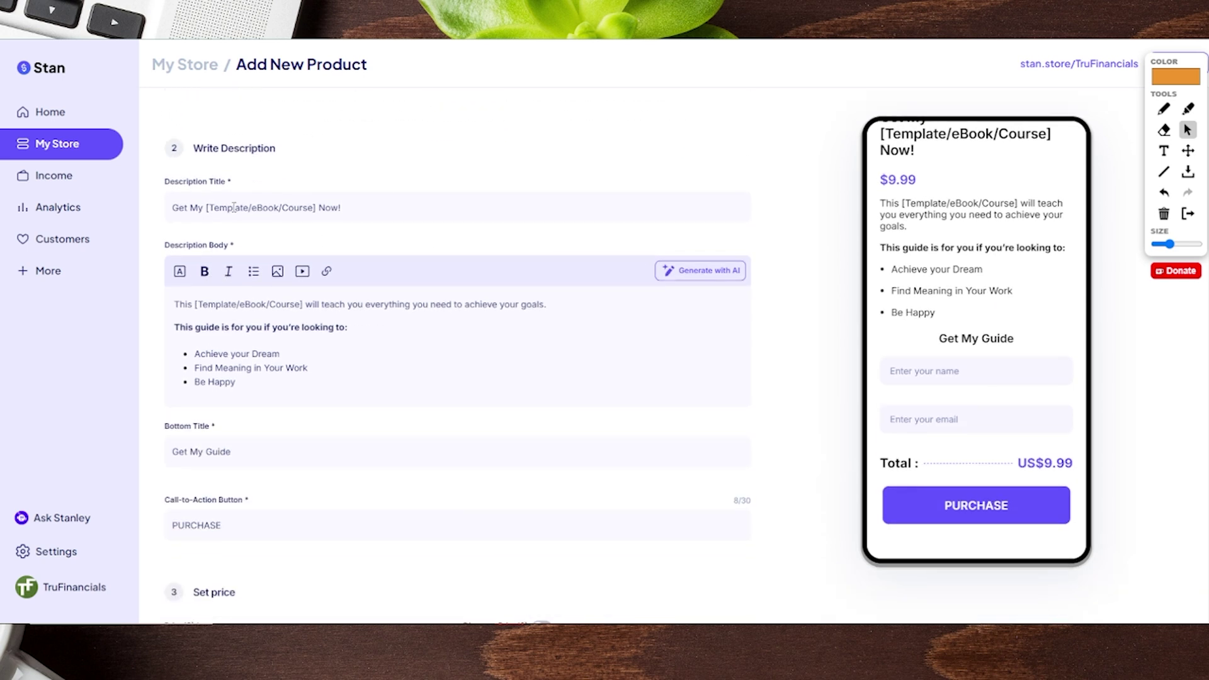
scroll(374, 279, up, 1)
scroll(374, 279, up, 2)
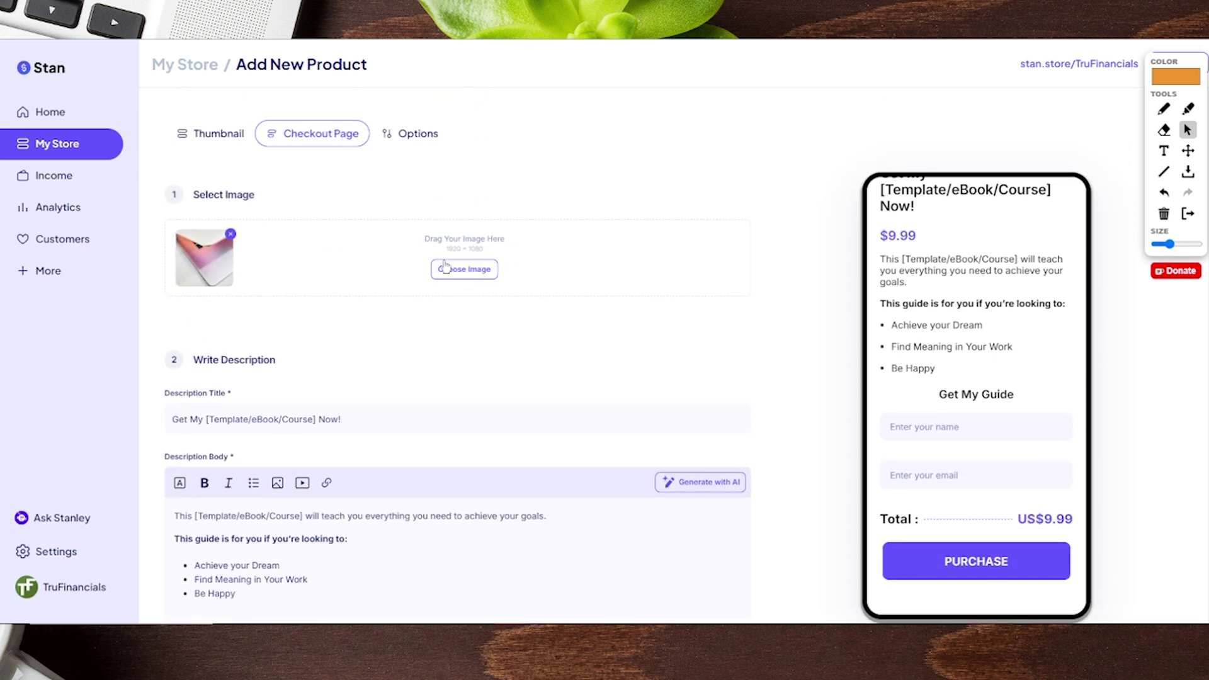
scroll(895, 274, up, 3)
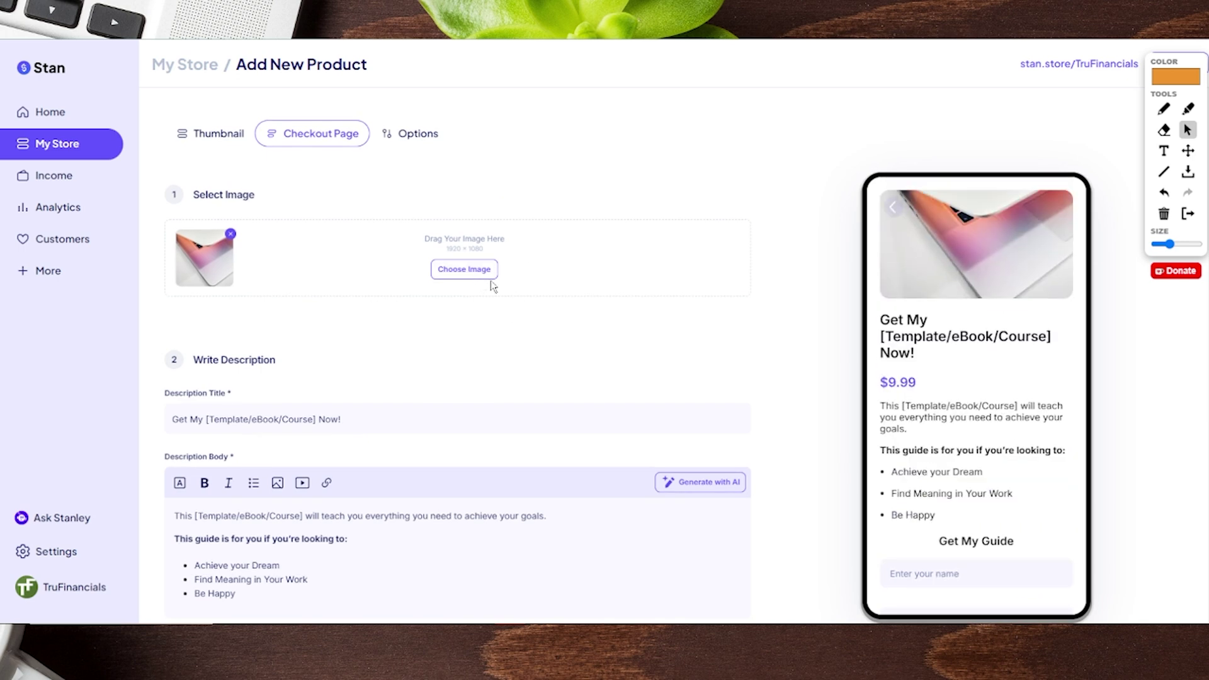
click(466, 269)
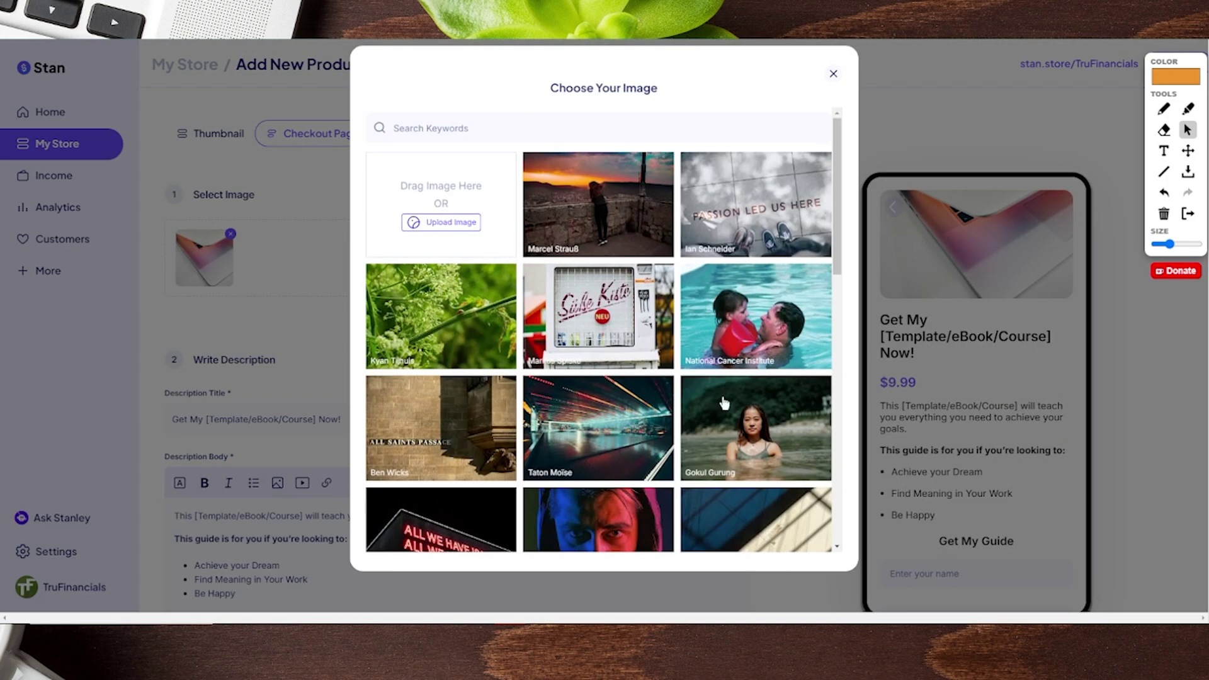
drag(838, 154, 859, 110)
click(451, 222)
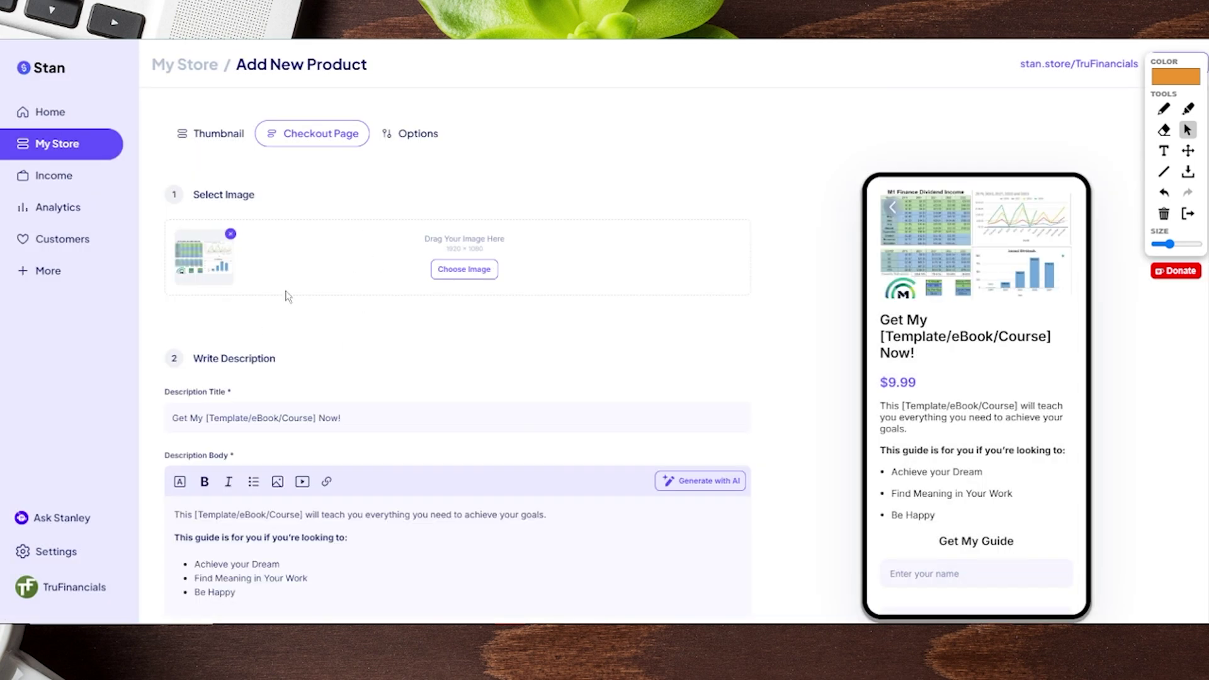
Retitle the description to 'Get My Dividend Income Template Now!'.
scroll(288, 296, down, 2)
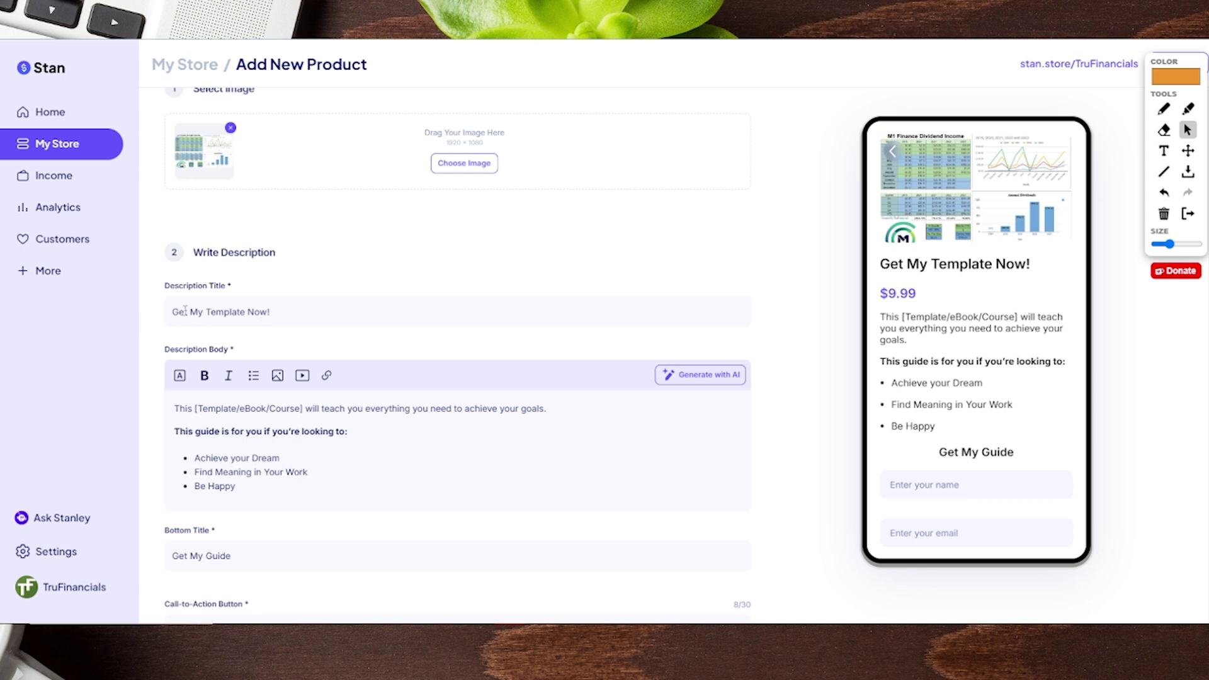
drag(171, 309, 340, 317)
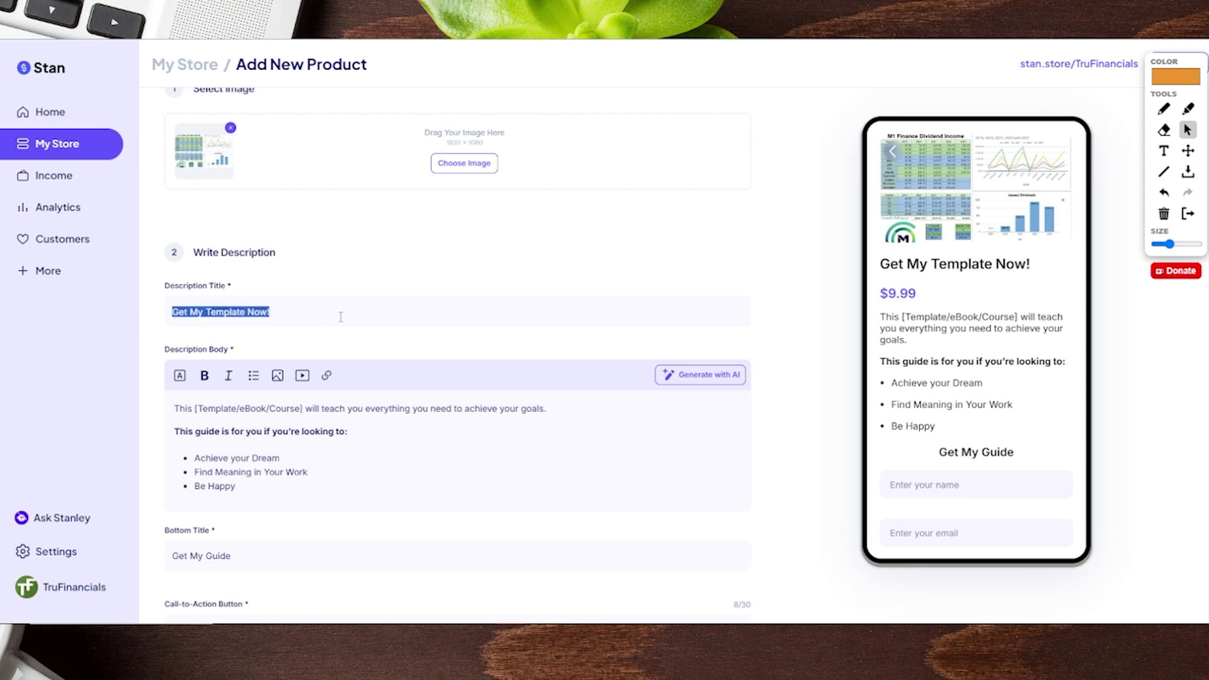
click(341, 317)
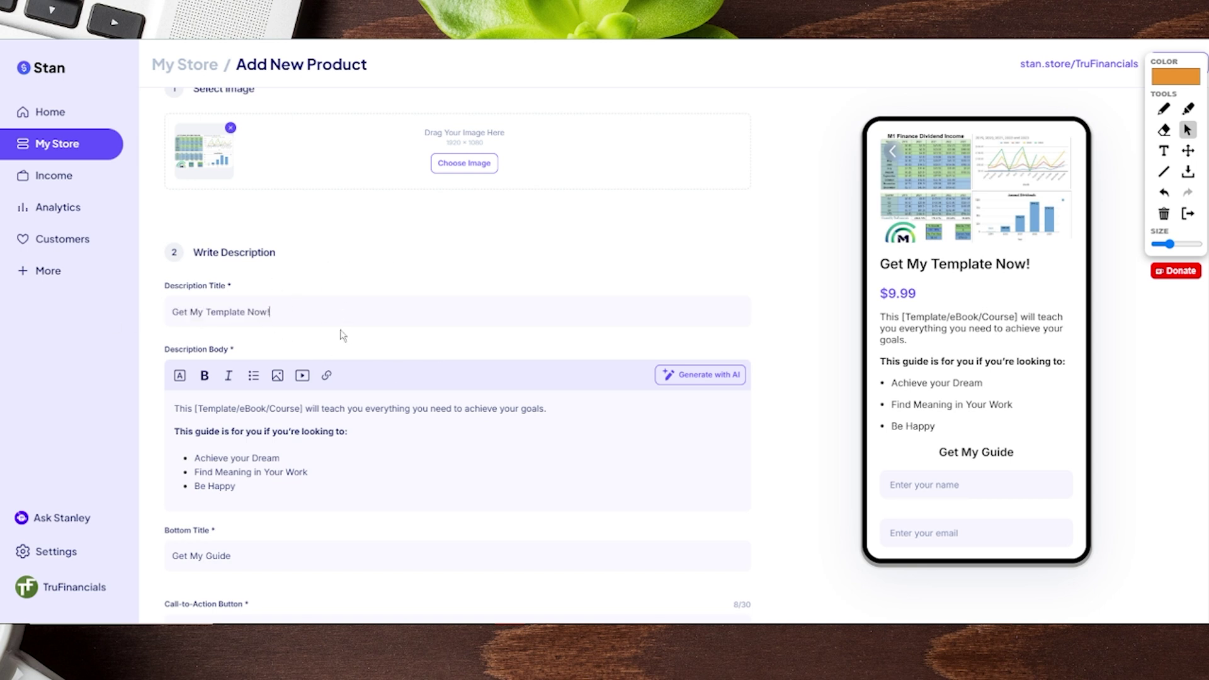
text(Dividend )
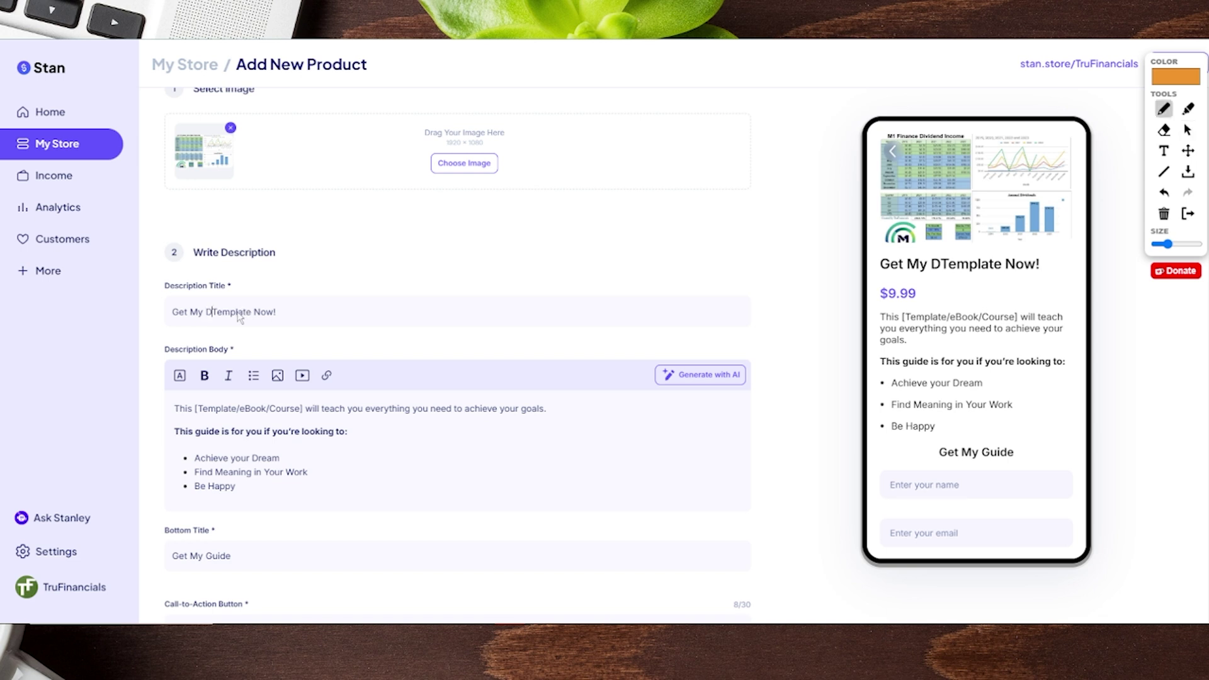
text(Income)
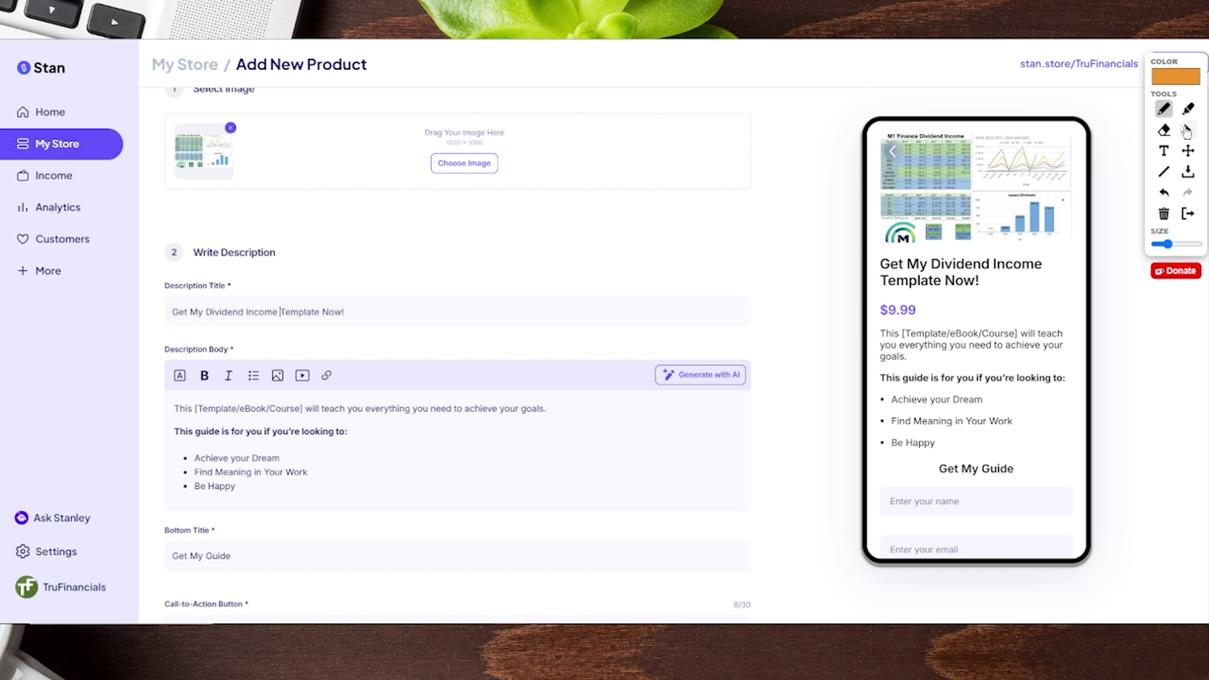
click(1187, 130)
Rewrite the description body and bullets for dividend tracking, with bottom title 'Ready?'.
scroll(456, 396, down, 3)
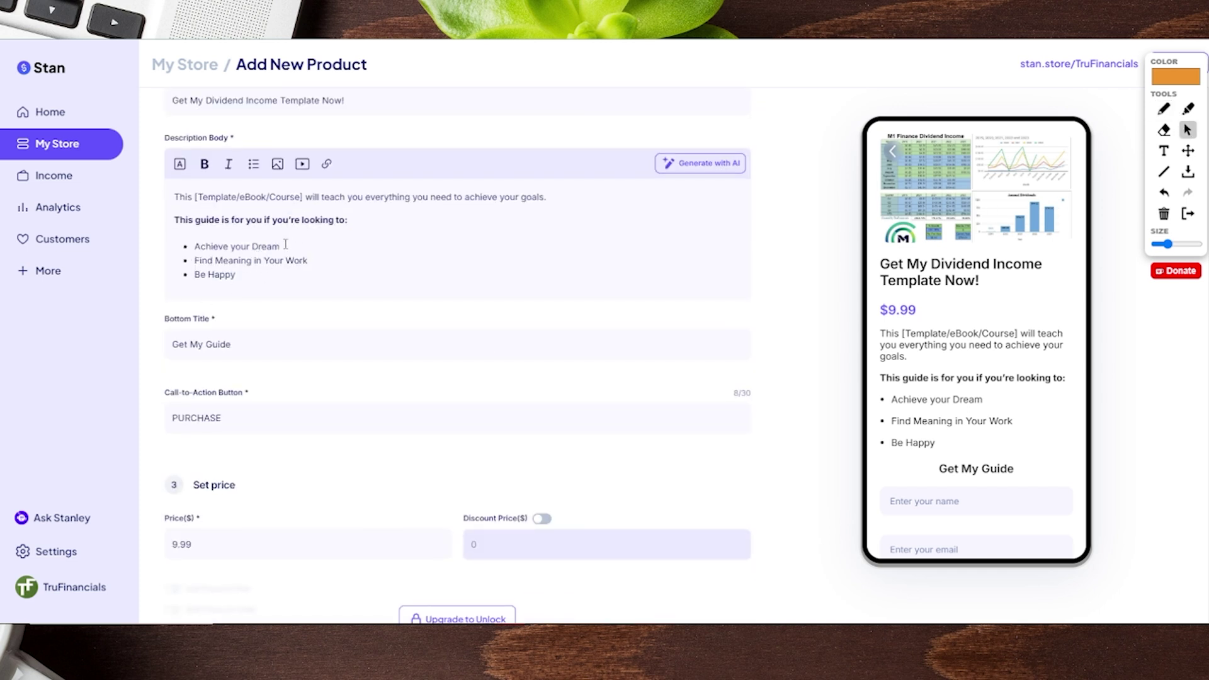
drag(195, 246, 237, 276)
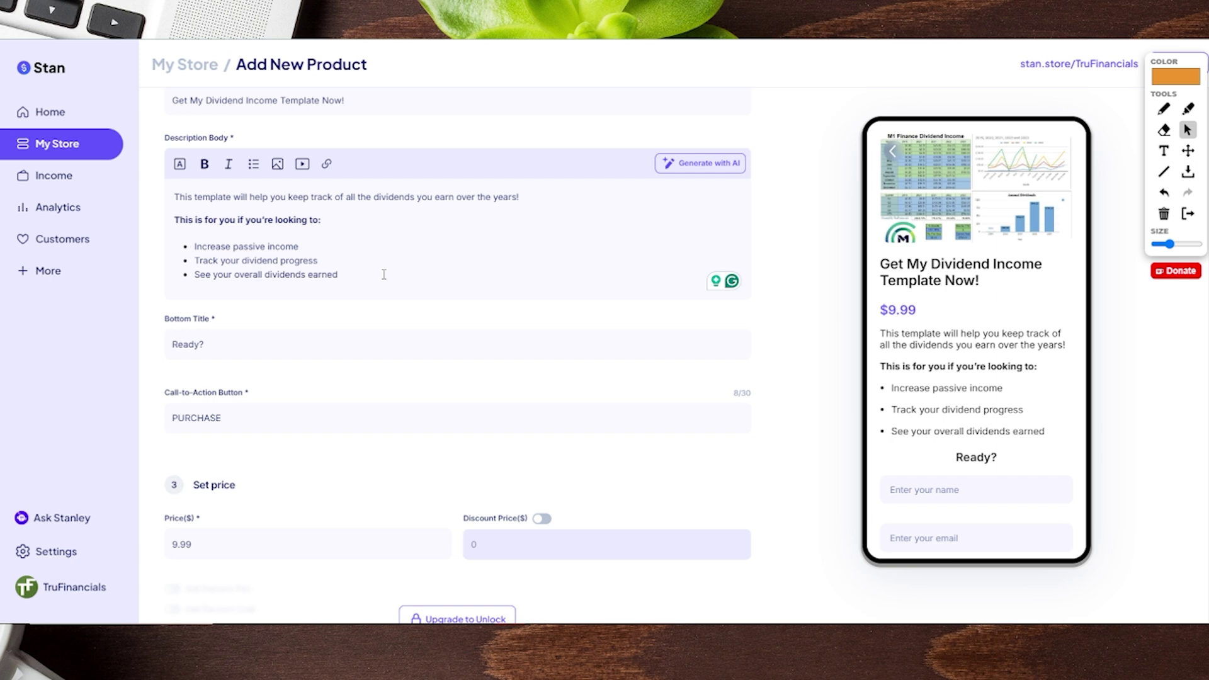
drag(384, 274, 180, 197)
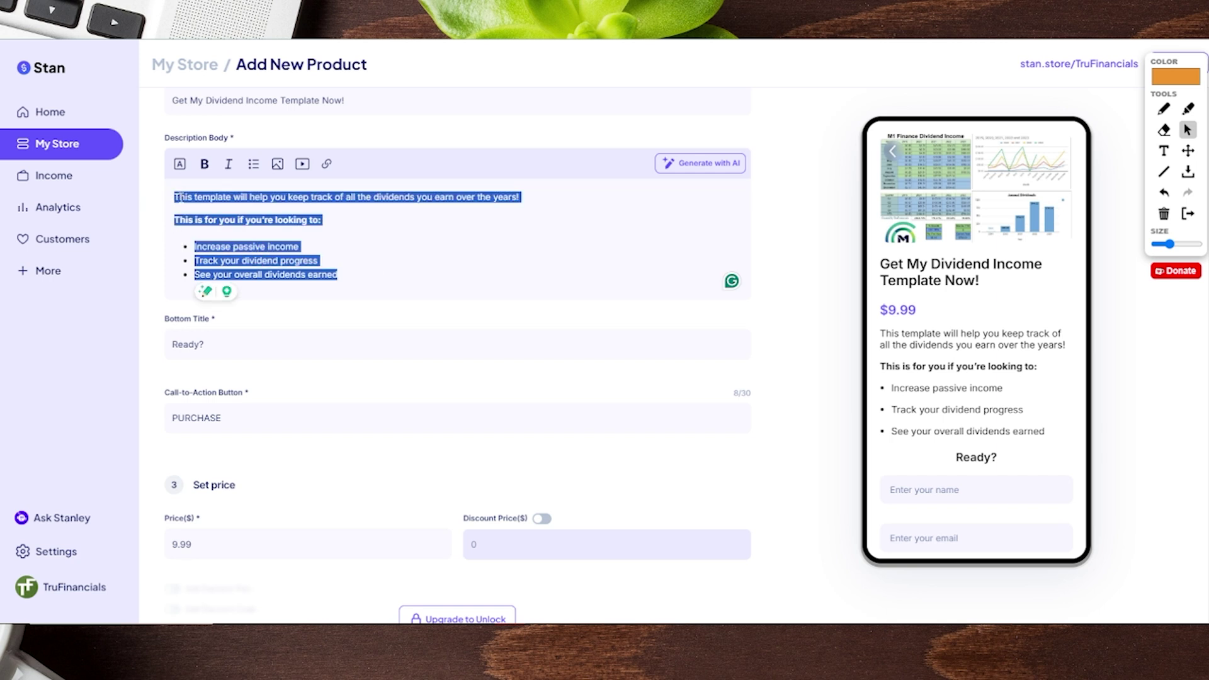
click(404, 260)
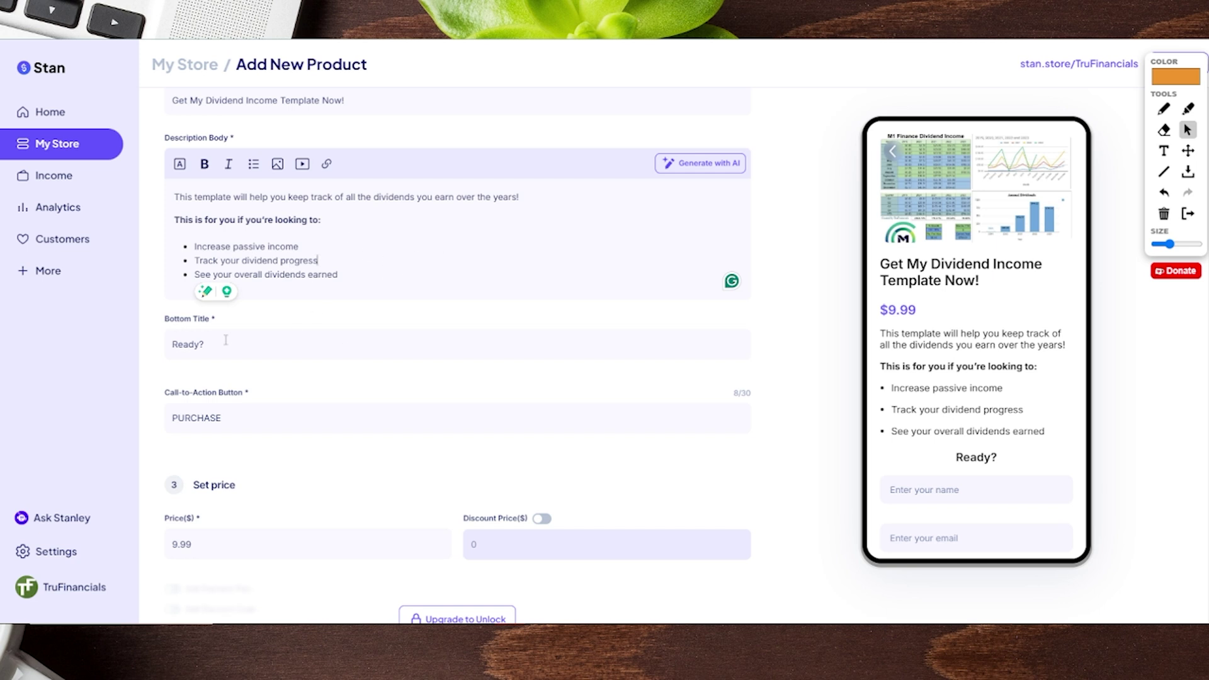
Enter a discount price of 7, then switch the discount off again.
scroll(997, 459, down, 3)
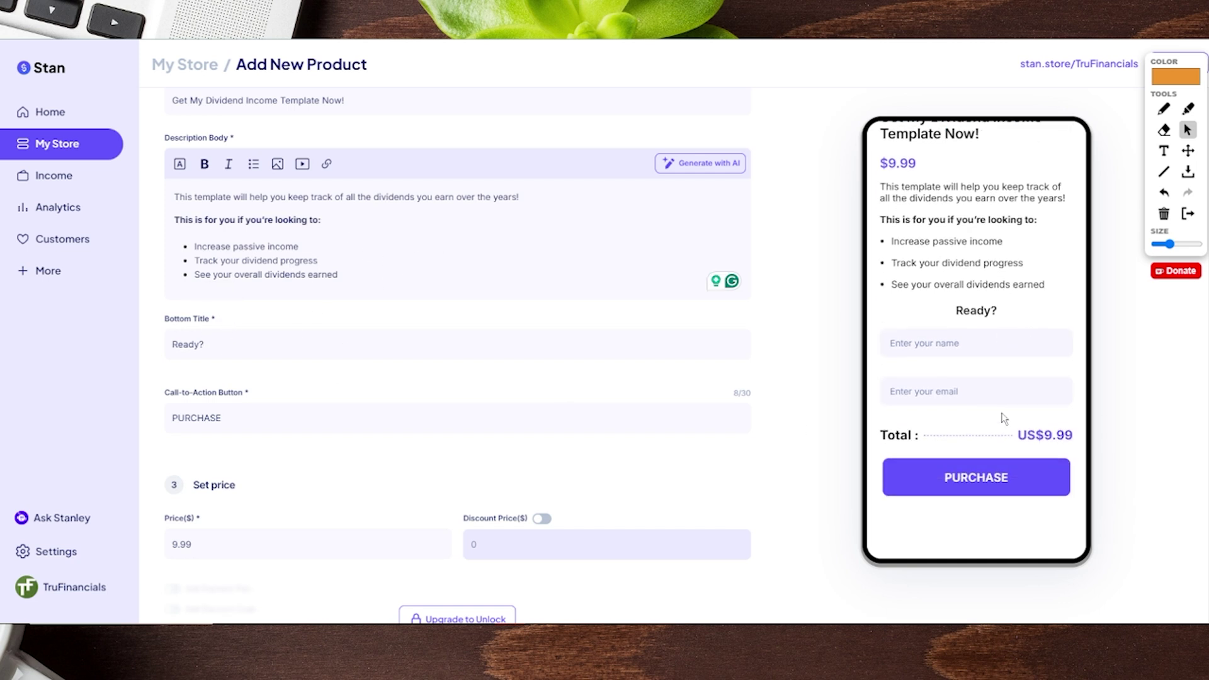
scroll(179, 439, down, 2)
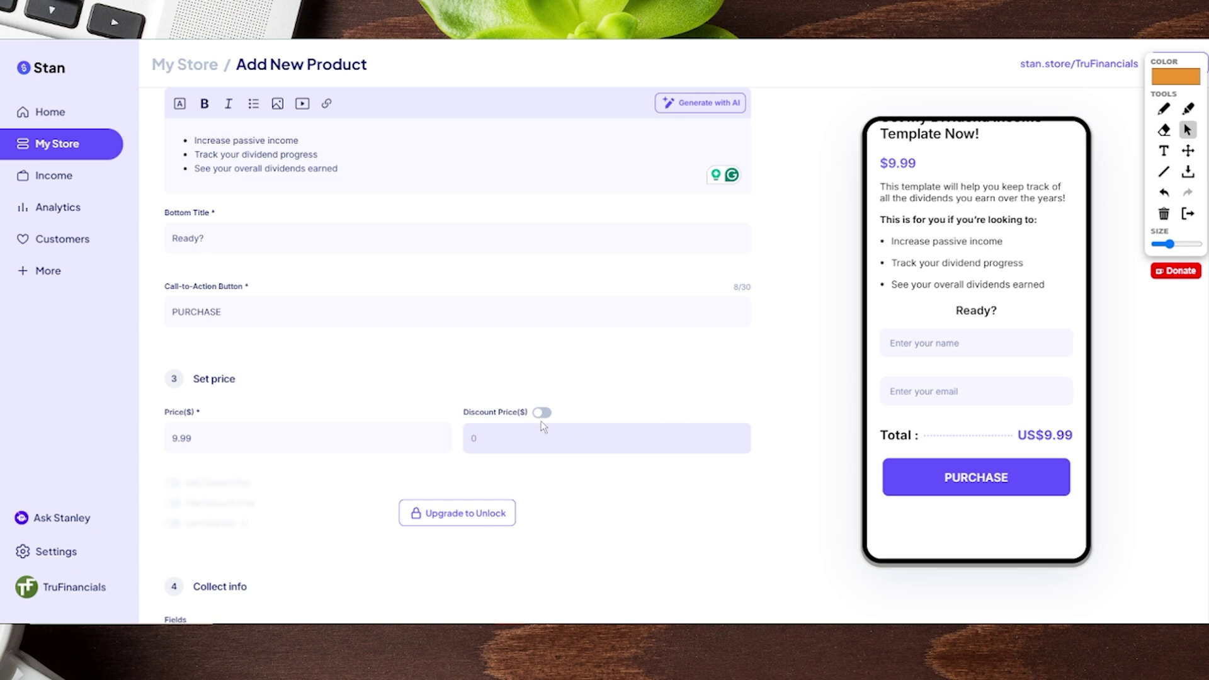
scroll(542, 426, down, 2)
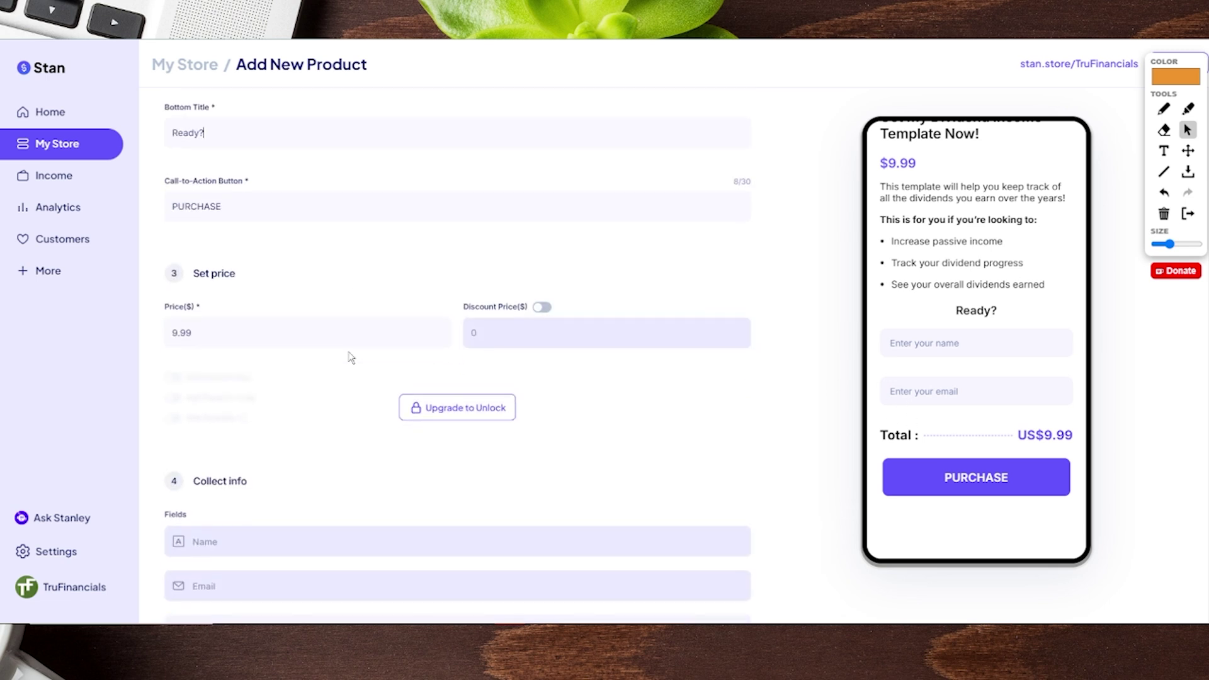
drag(223, 276, 231, 278)
click(230, 278)
click(542, 306)
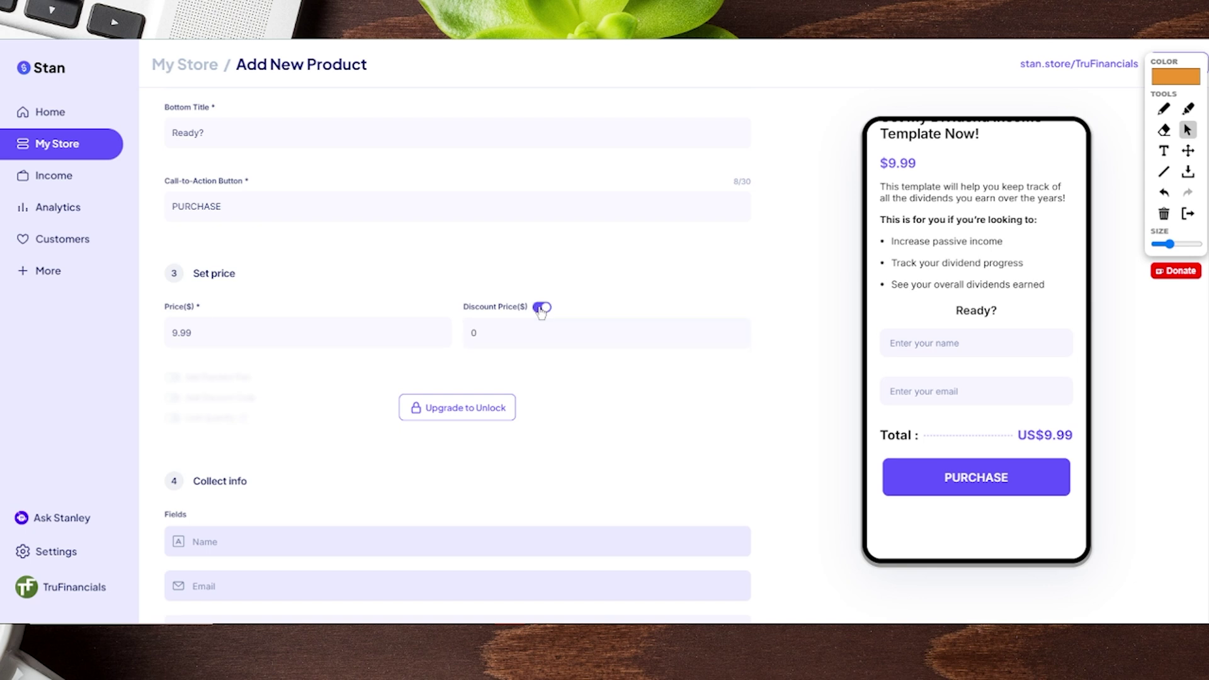
double_click(474, 333)
text(7)
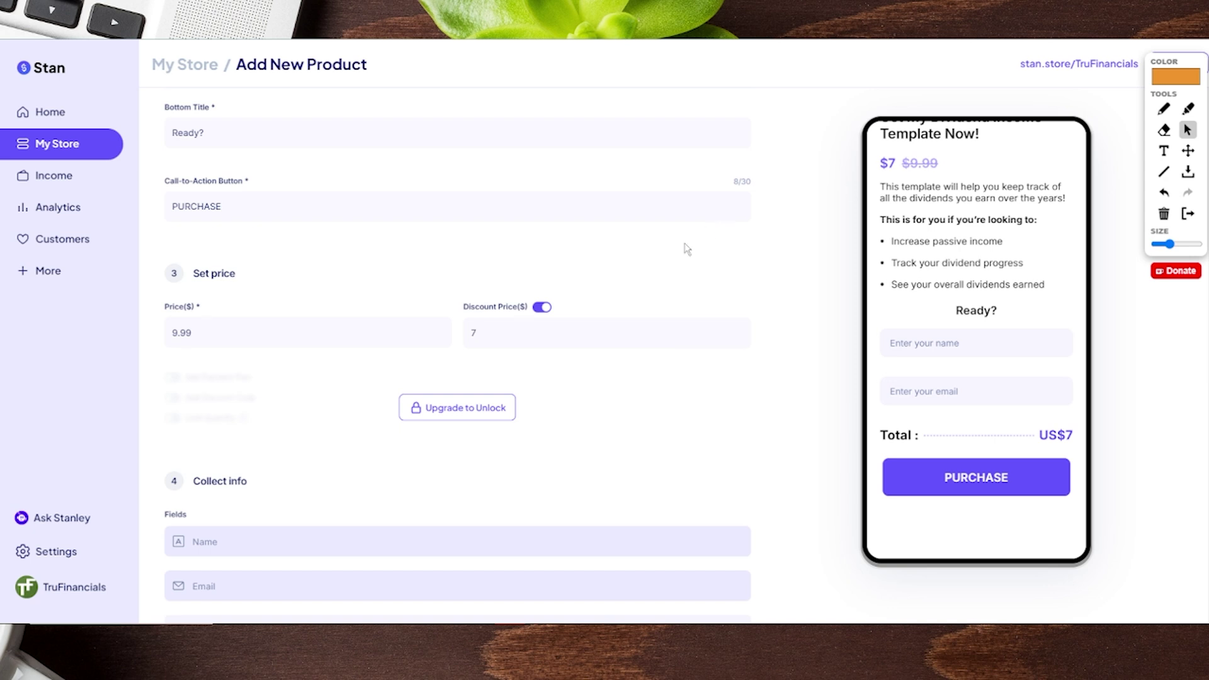
click(545, 308)
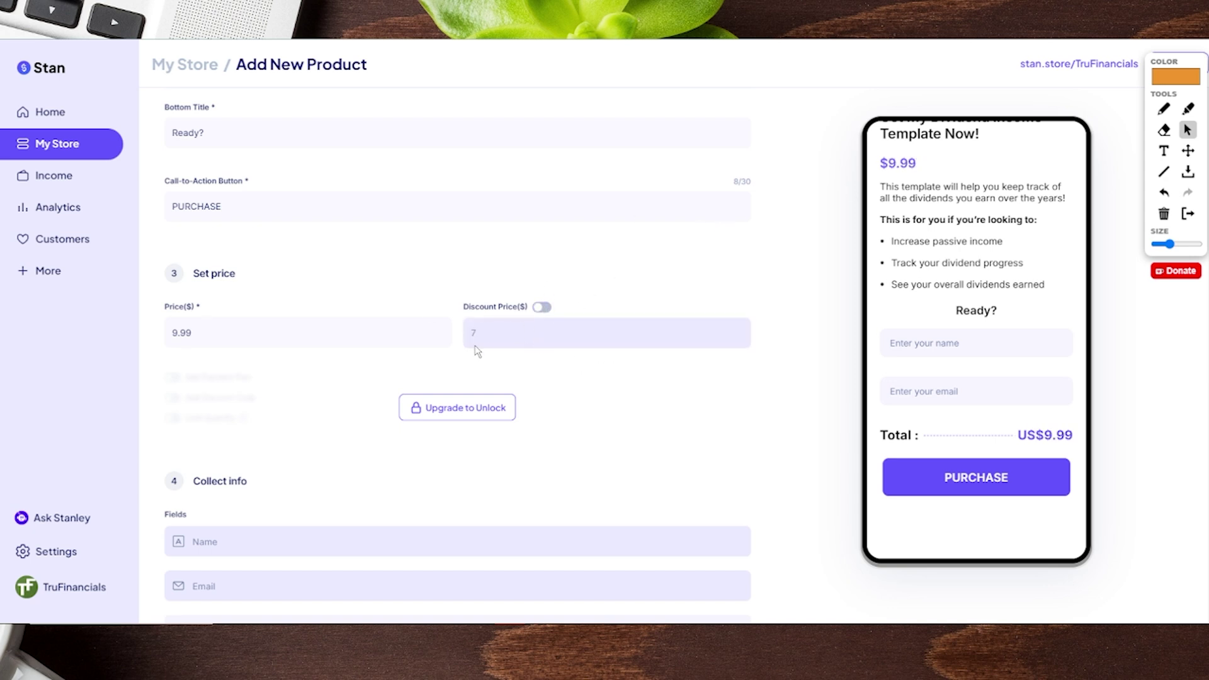
Toggle the discounted price on and back off, keeping checkout at $9.99.
scroll(543, 312, down, 2)
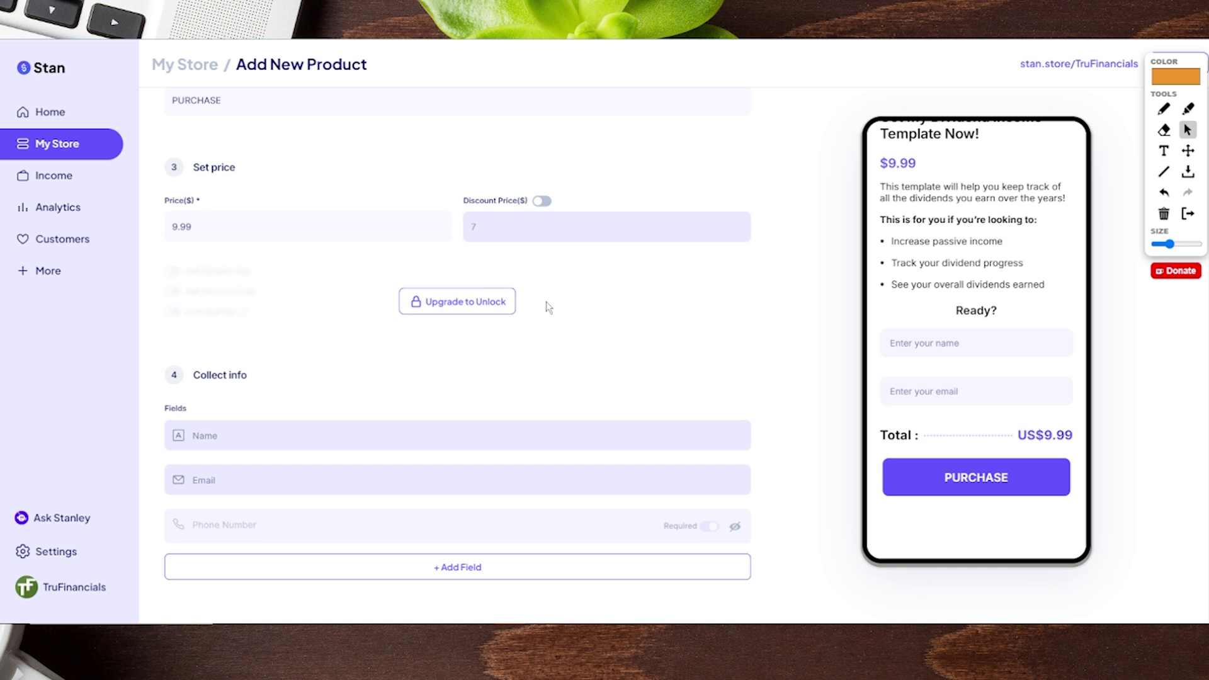
click(541, 201)
click(542, 201)
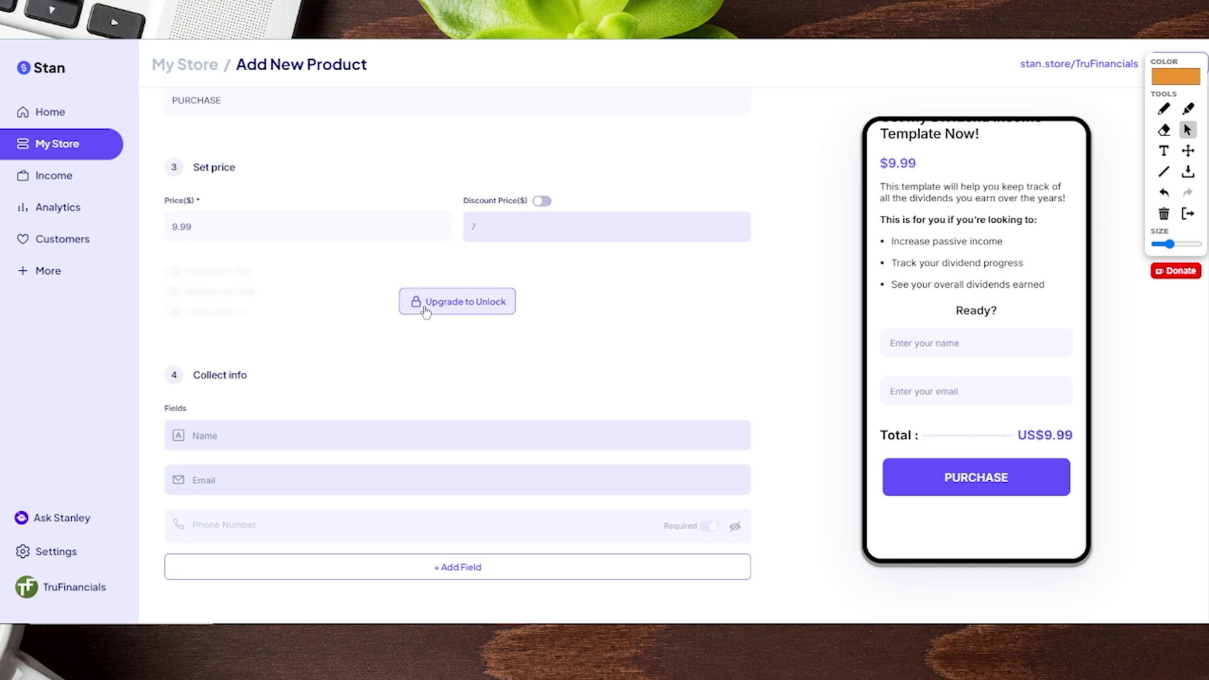
scroll(400, 361, down, 2)
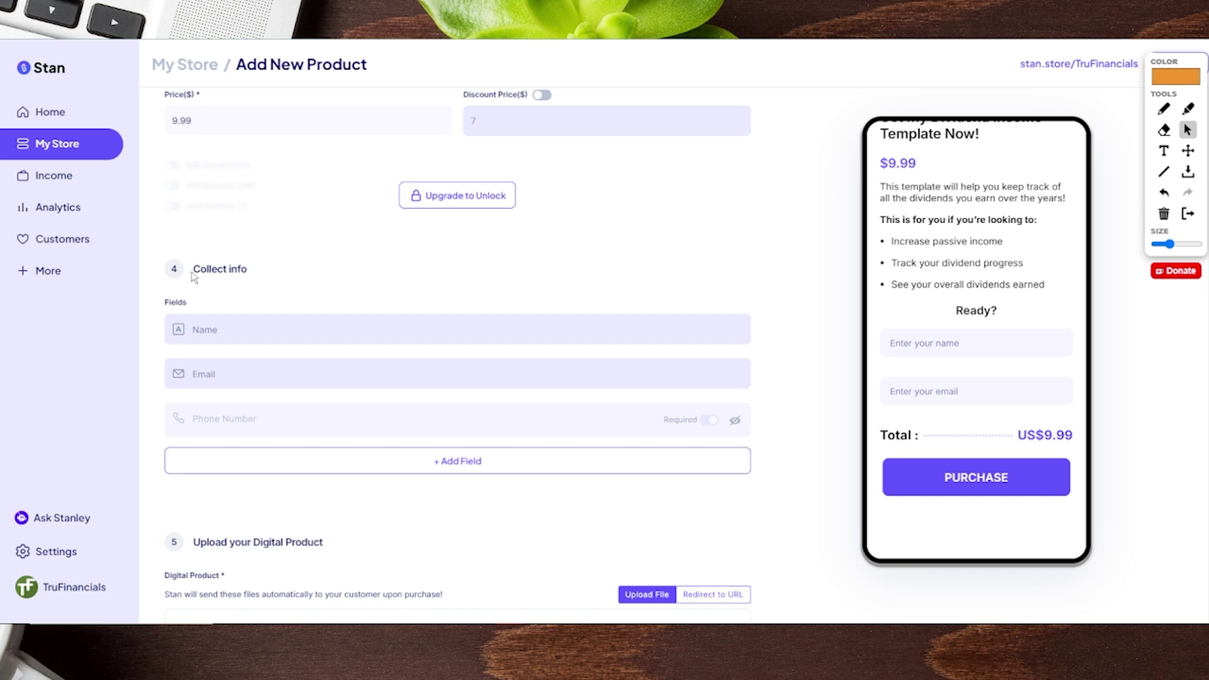
drag(193, 270, 247, 270)
click(261, 410)
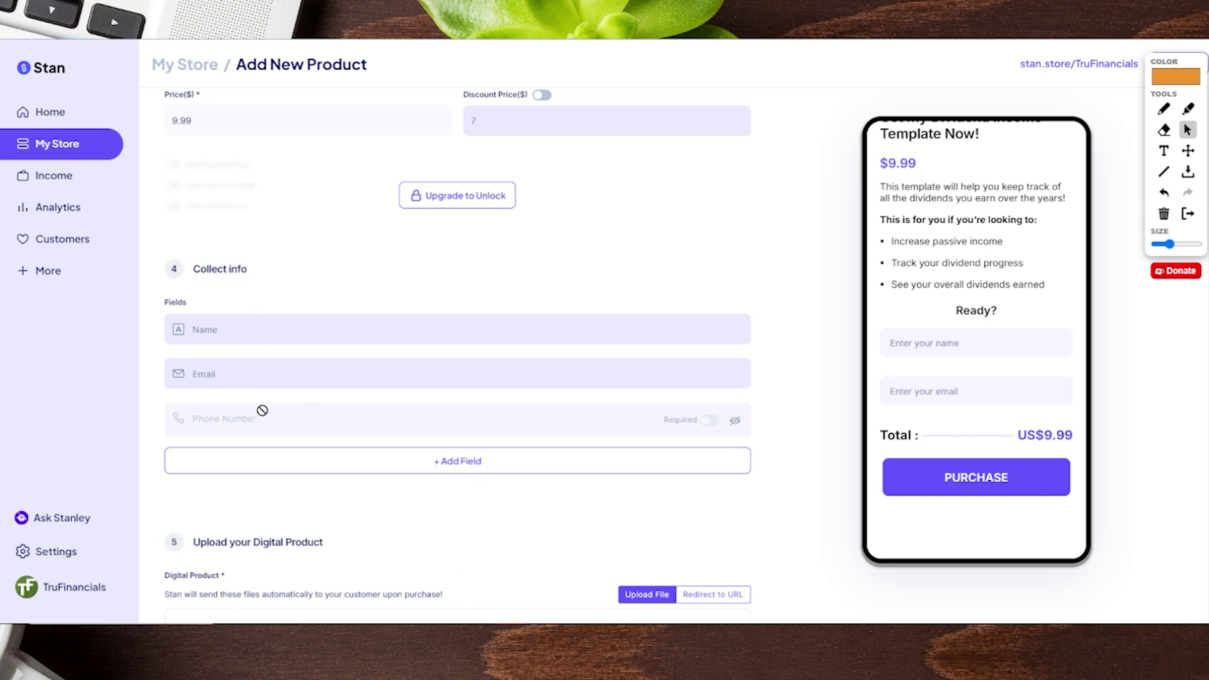
click(735, 422)
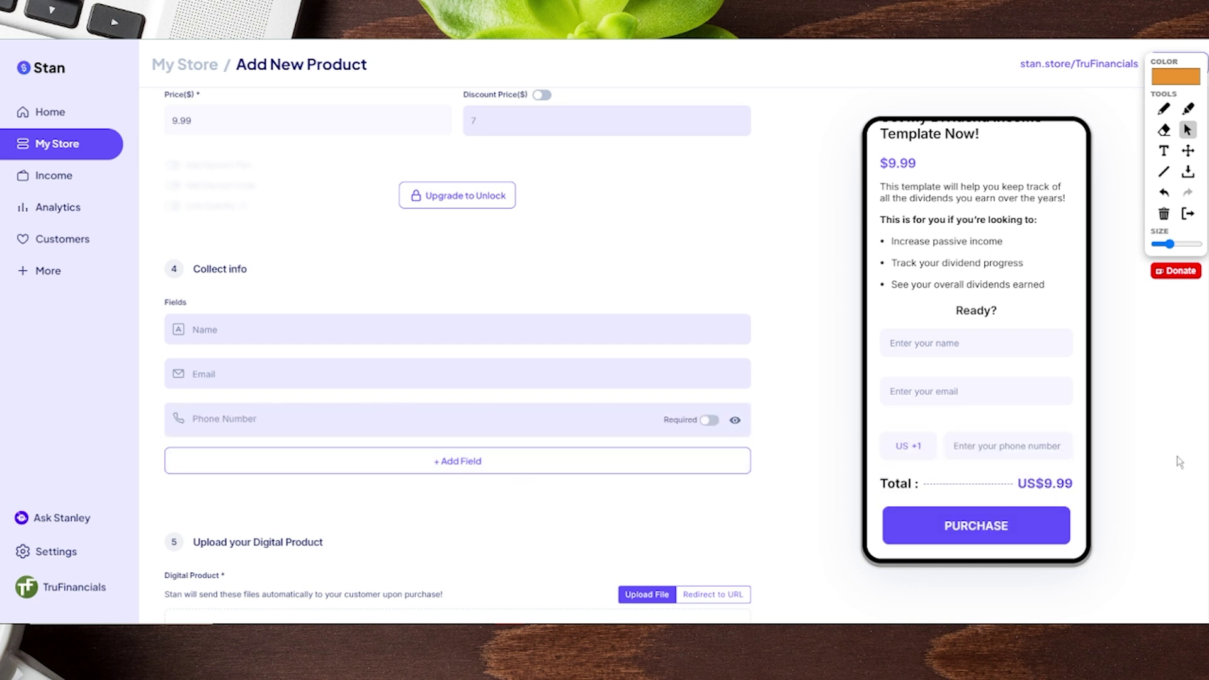
click(709, 421)
click(709, 421)
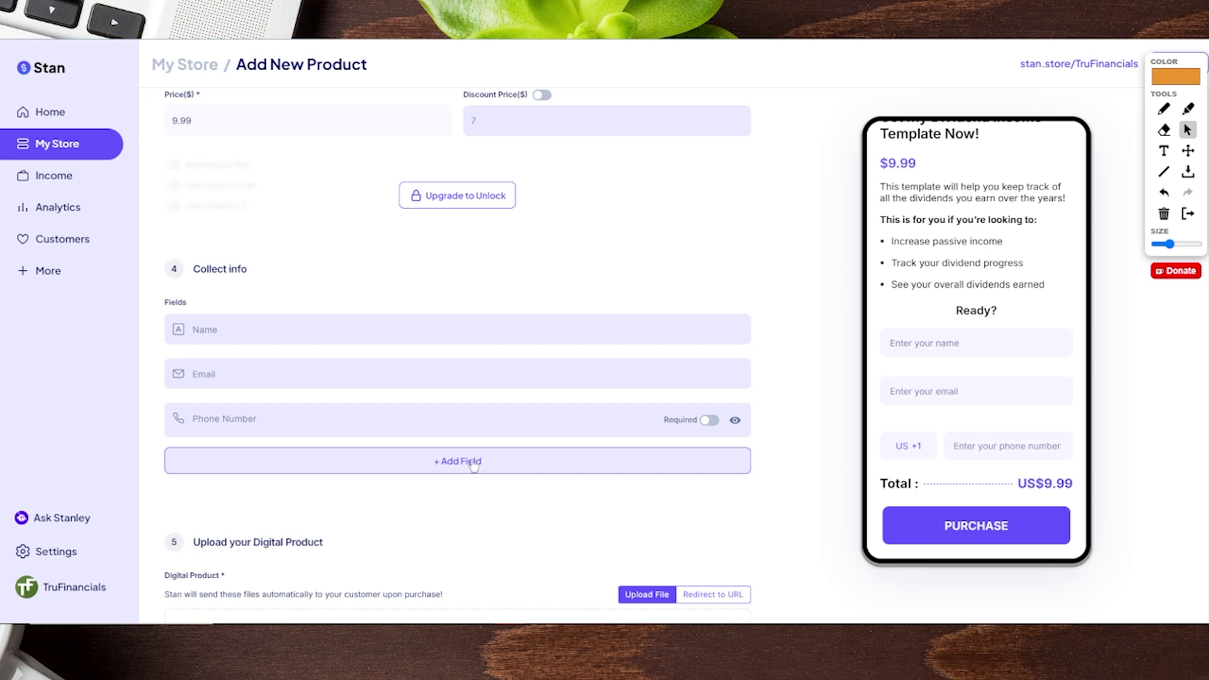
scroll(463, 473, down, 2)
click(464, 360)
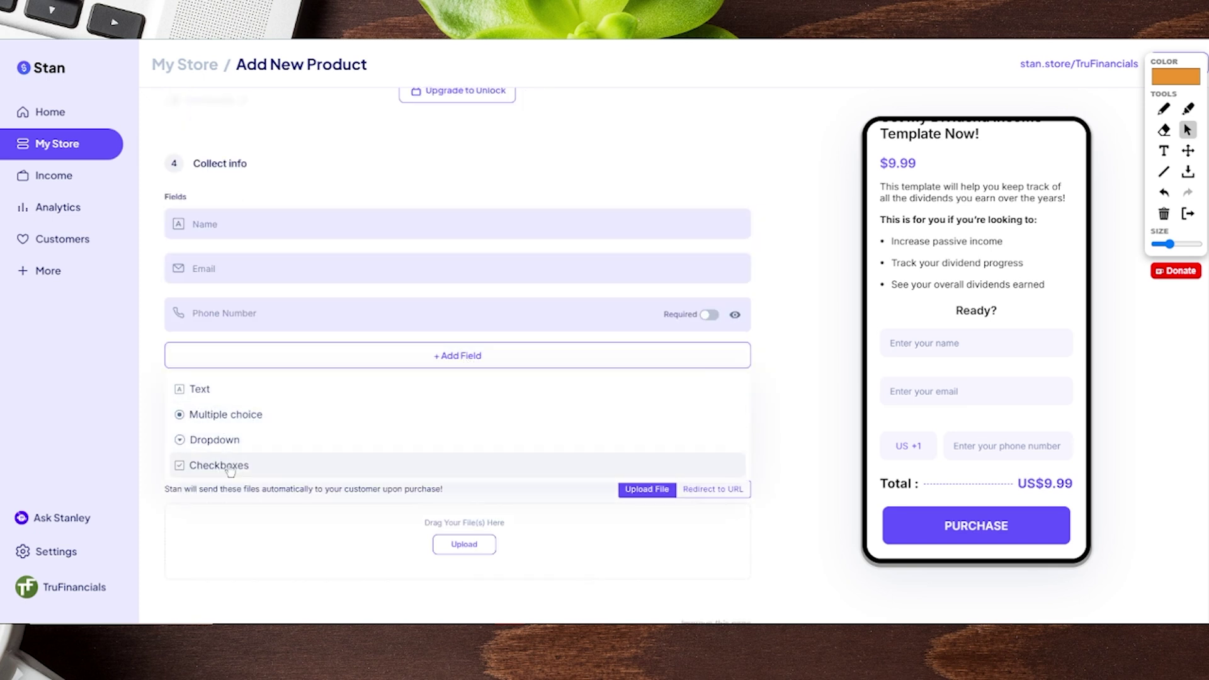
click(735, 315)
scroll(543, 351, down, 1)
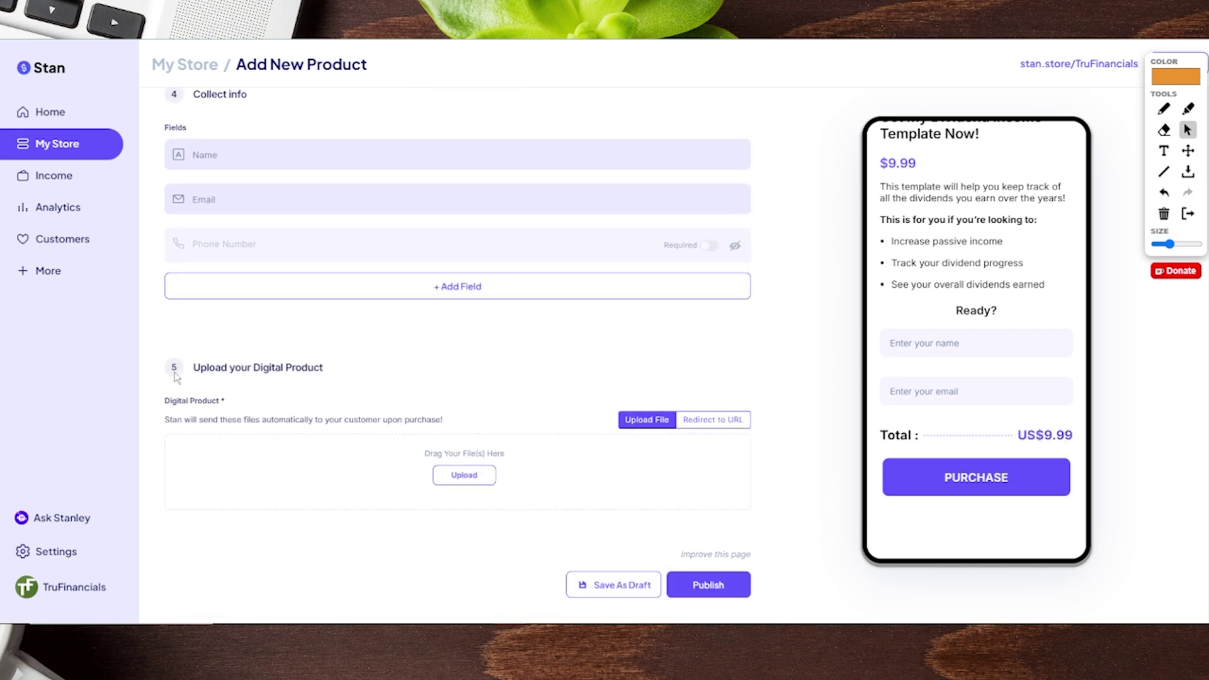
Try Redirect to URL, then upload Dividend Income Tracker Template.xlsx as the delivered file.
drag(195, 371, 343, 382)
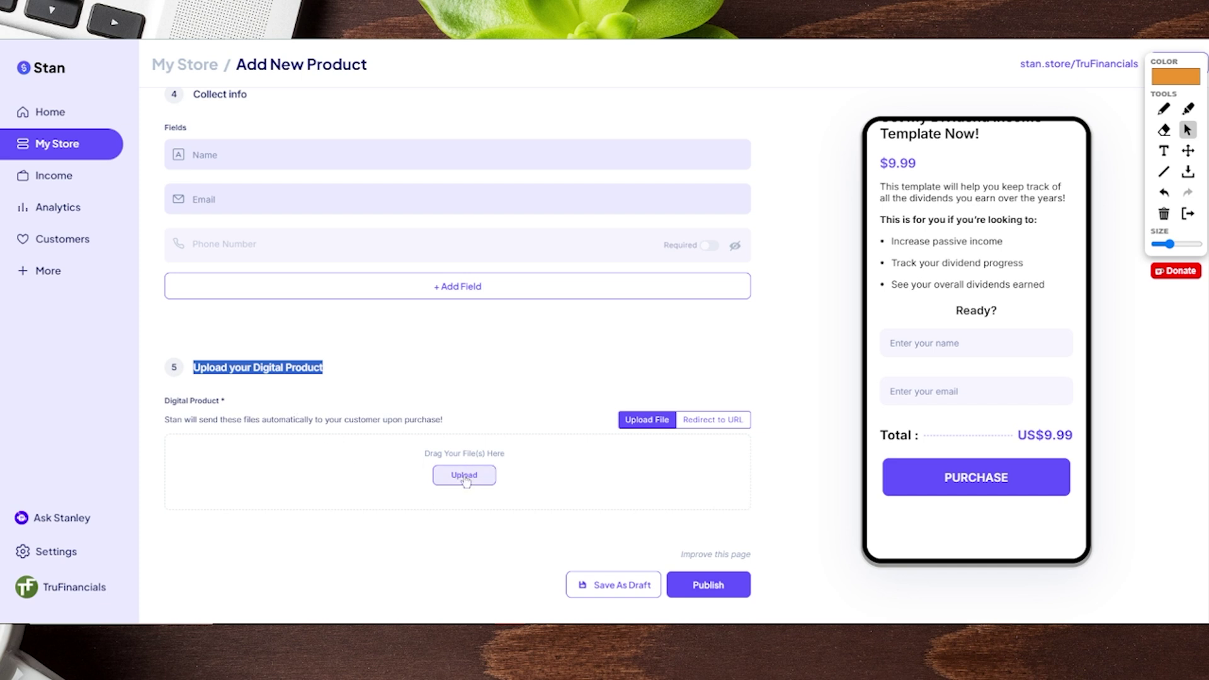
click(732, 431)
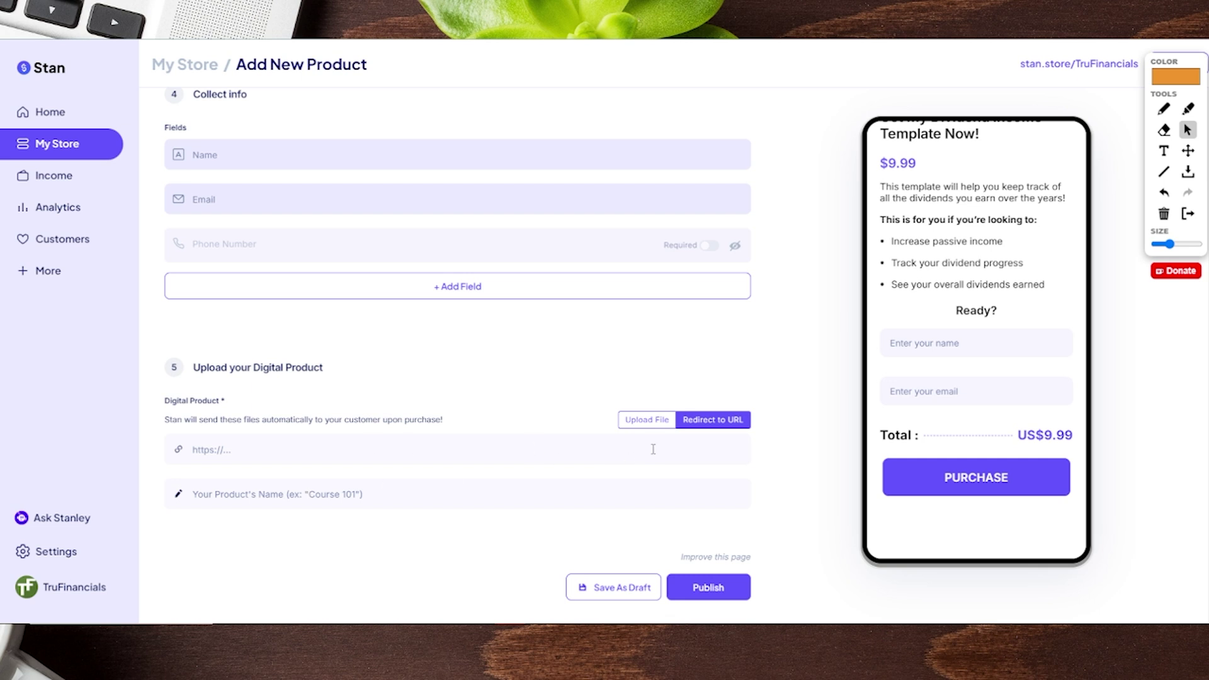
click(644, 422)
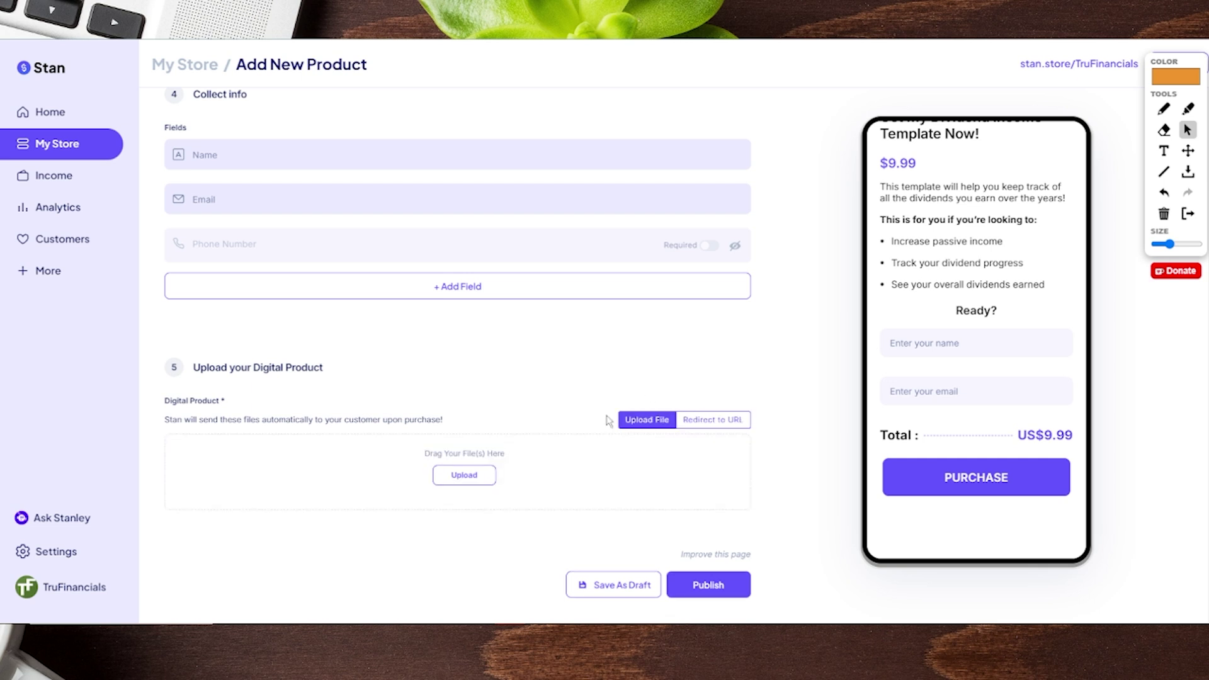
click(466, 483)
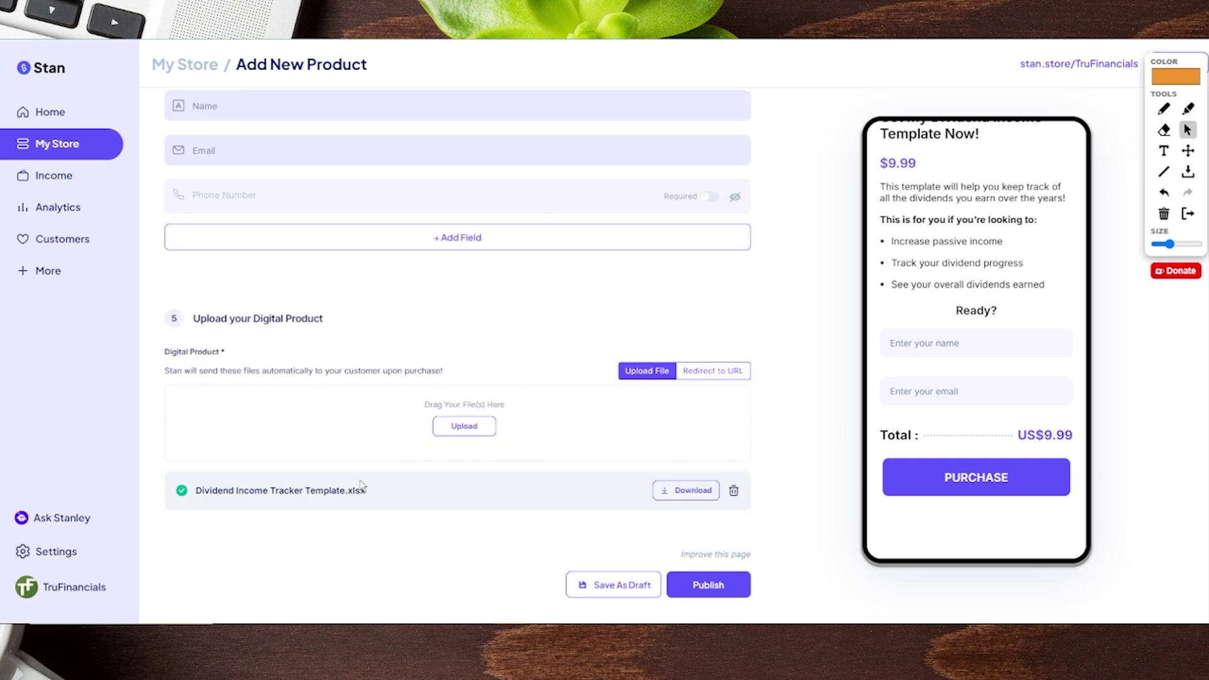
drag(378, 491, 183, 514)
click(271, 524)
scroll(1020, 308, up, 3)
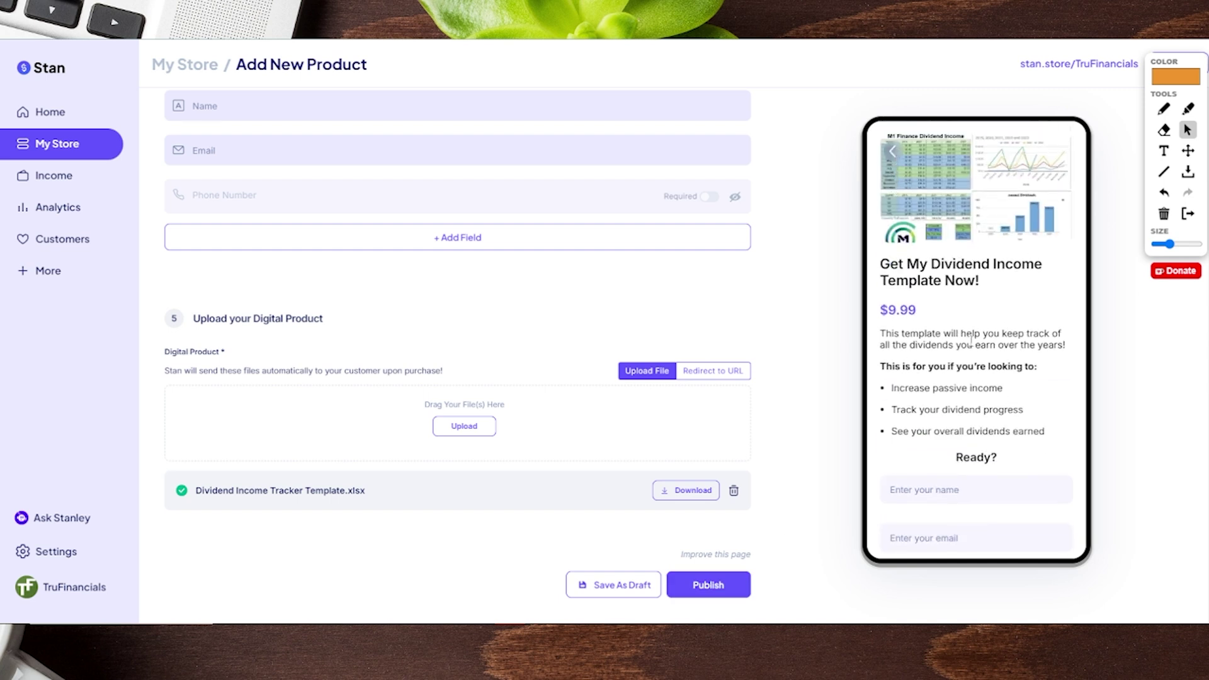
scroll(977, 370, down, 3)
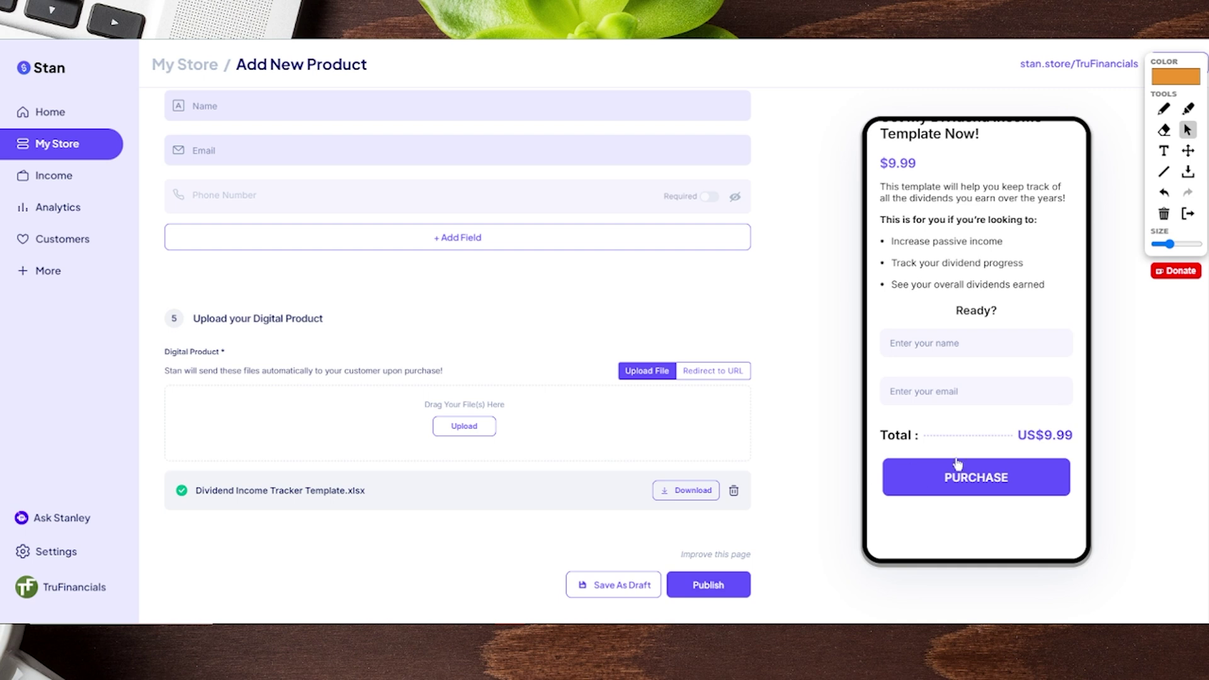
Publish the Dividend Income Tracker and check its options menu on My Store.
click(710, 584)
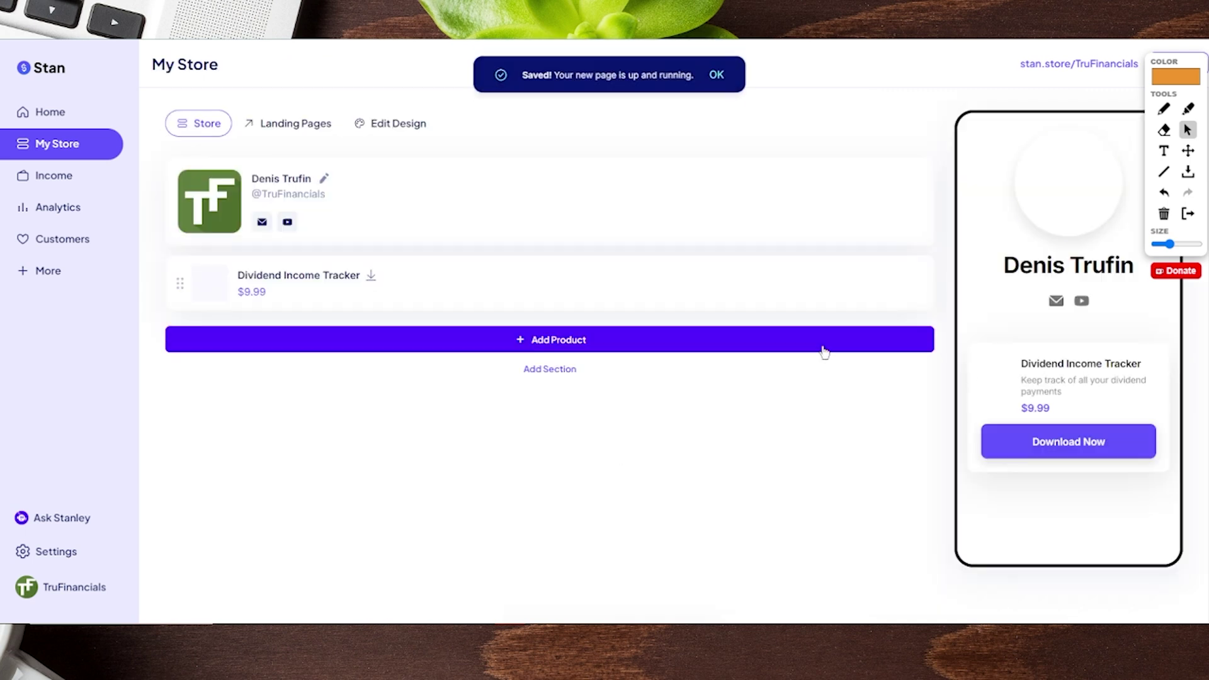
click(913, 283)
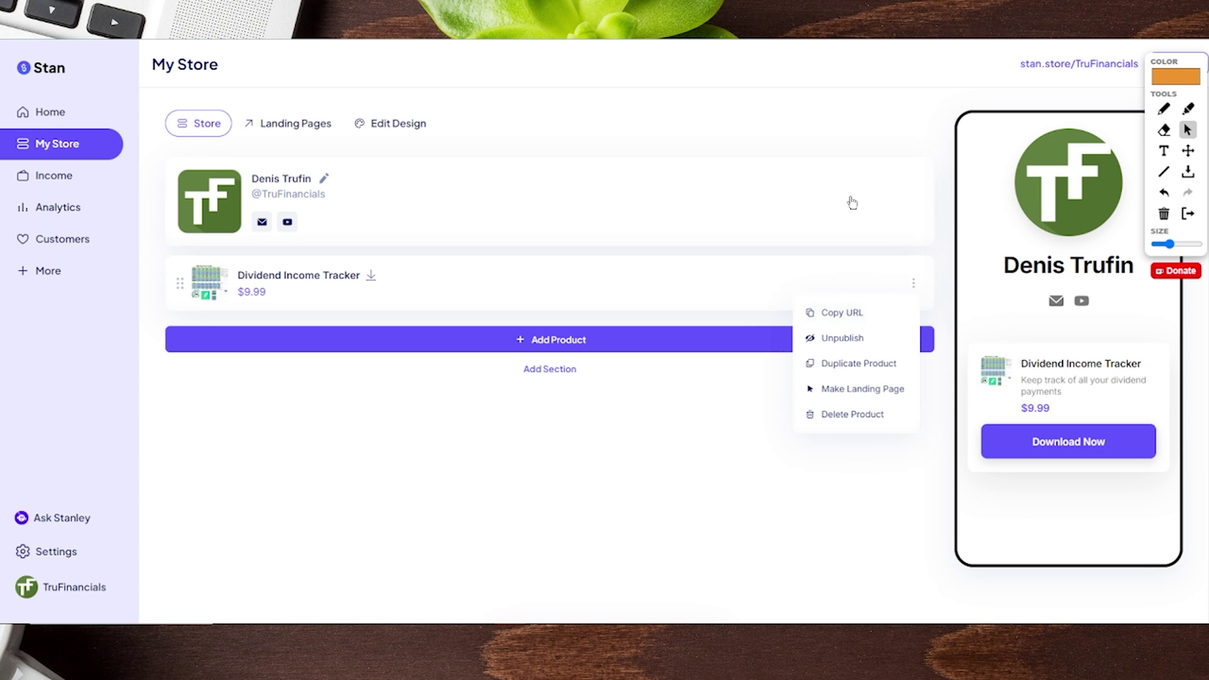
click(1164, 109)
Annotate the add-product area, Landing Pages and Design tabs, then erase the marks.
mouse_move(573, 304)
mouse_down()
mouse_move(559, 303)
mouse_move(735, 346)
mouse_move(444, 298)
mouse_up()
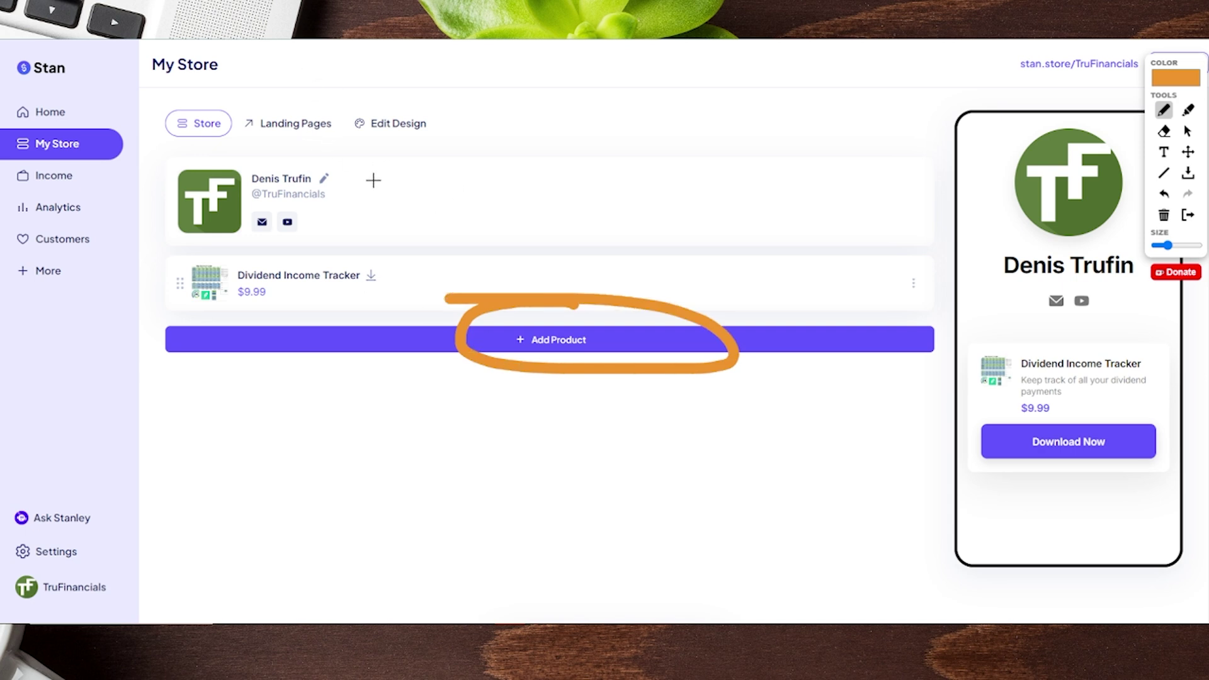
mouse_move(294, 58)
mouse_down()
mouse_move(291, 110)
mouse_move(315, 77)
mouse_up()
mouse_move(389, 67)
mouse_down()
mouse_move(390, 106)
mouse_move(363, 89)
mouse_move(411, 90)
mouse_up()
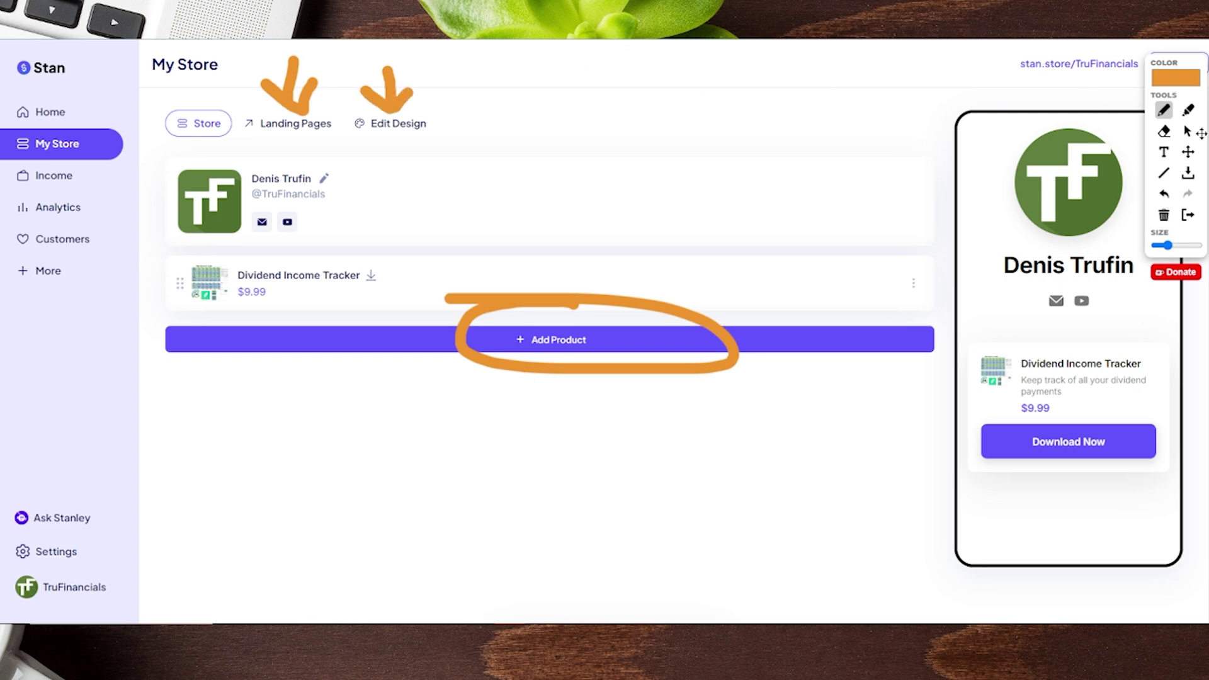
click(1188, 131)
click(1164, 215)
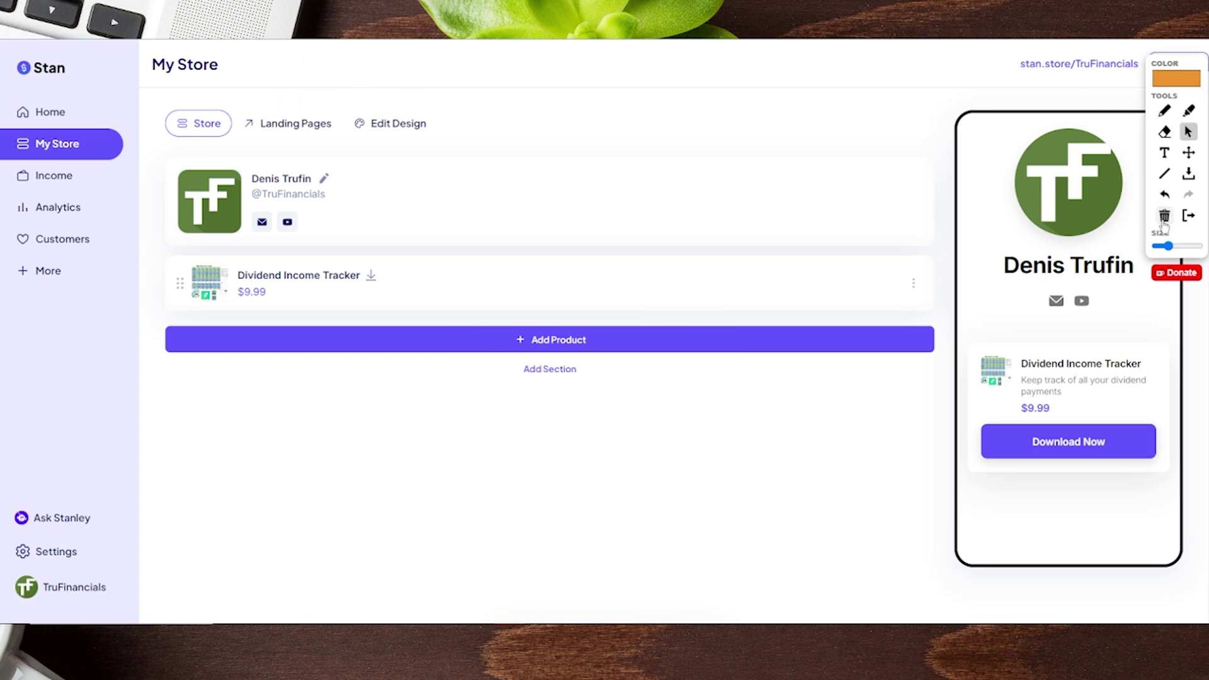
click(398, 125)
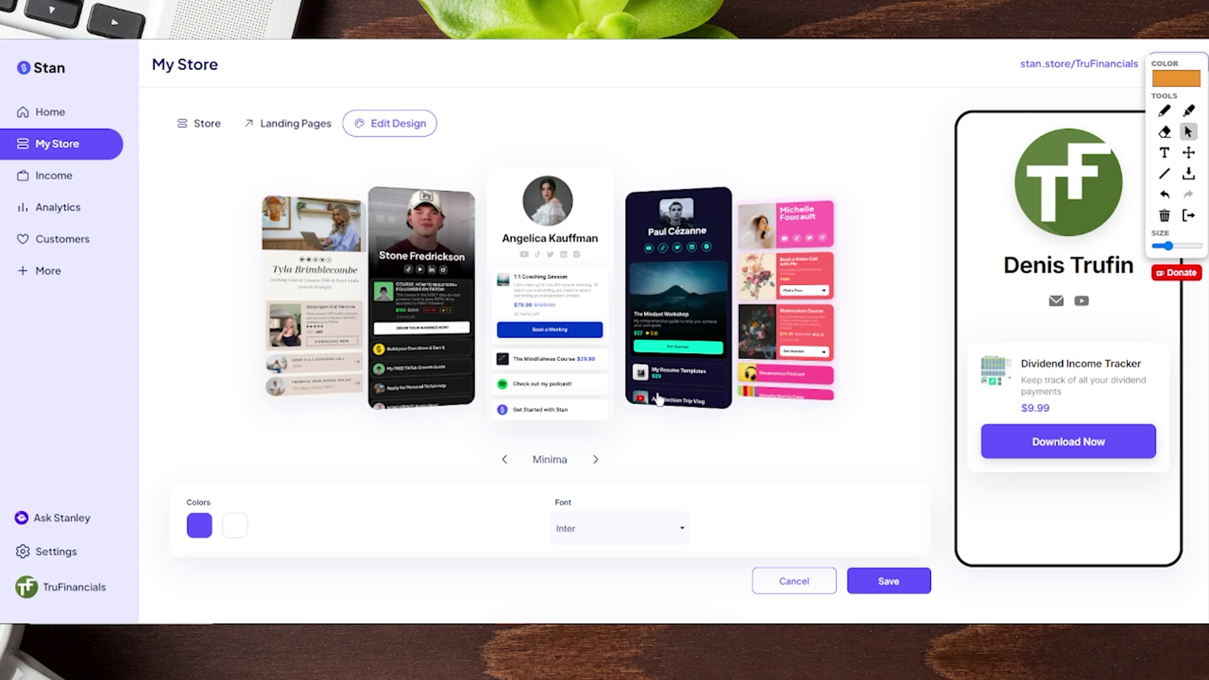
click(595, 460)
click(595, 459)
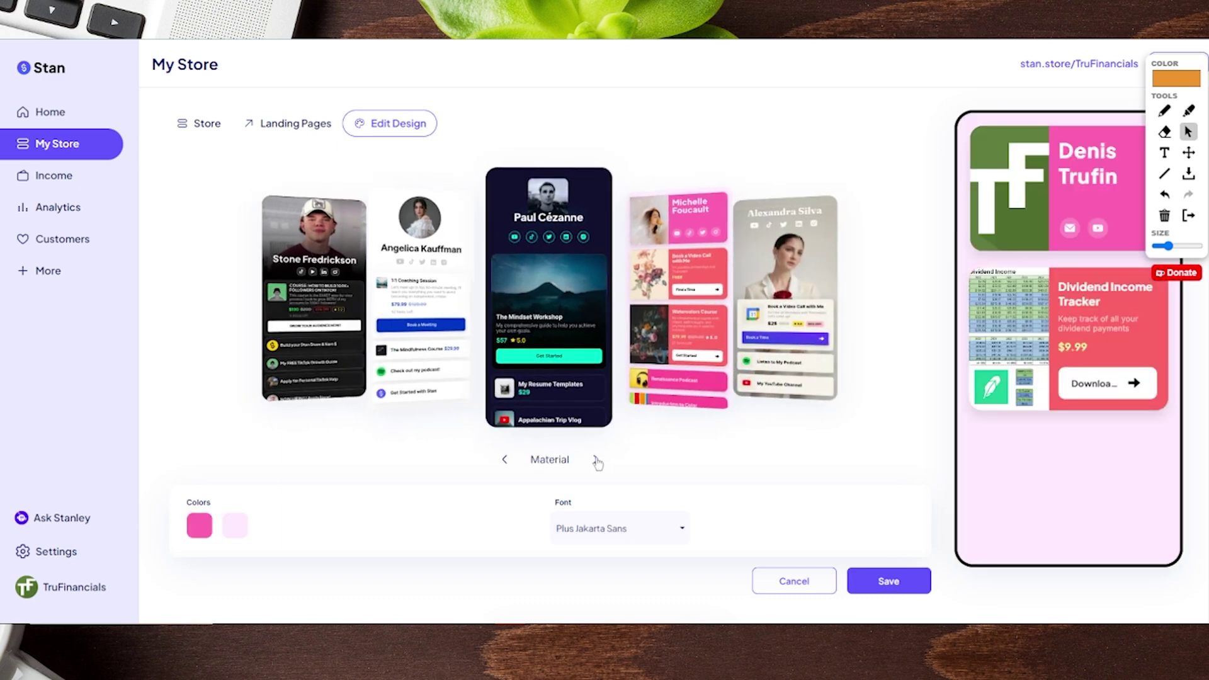
click(595, 460)
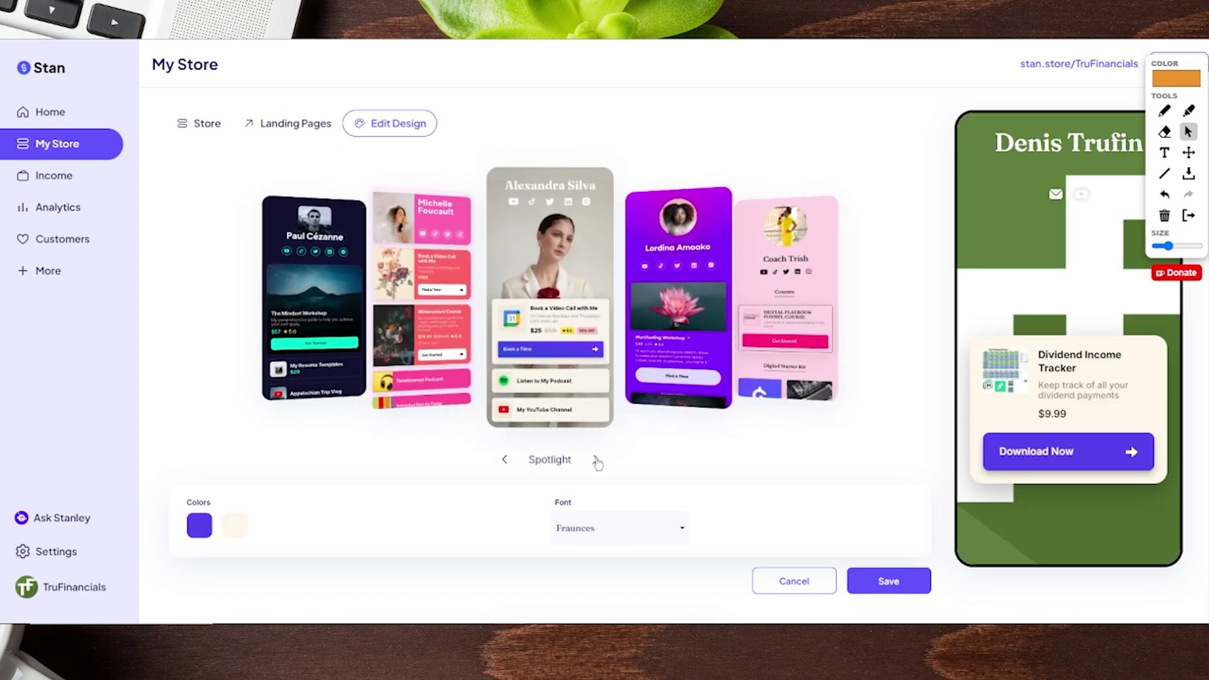
click(595, 460)
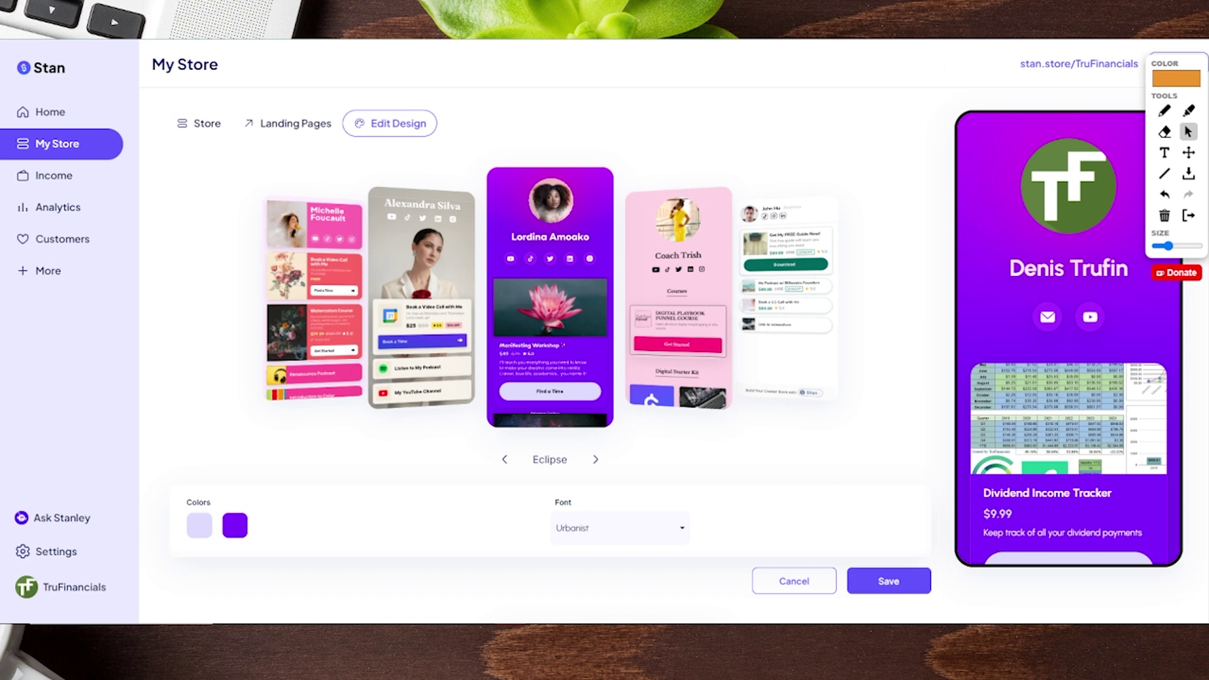
click(596, 461)
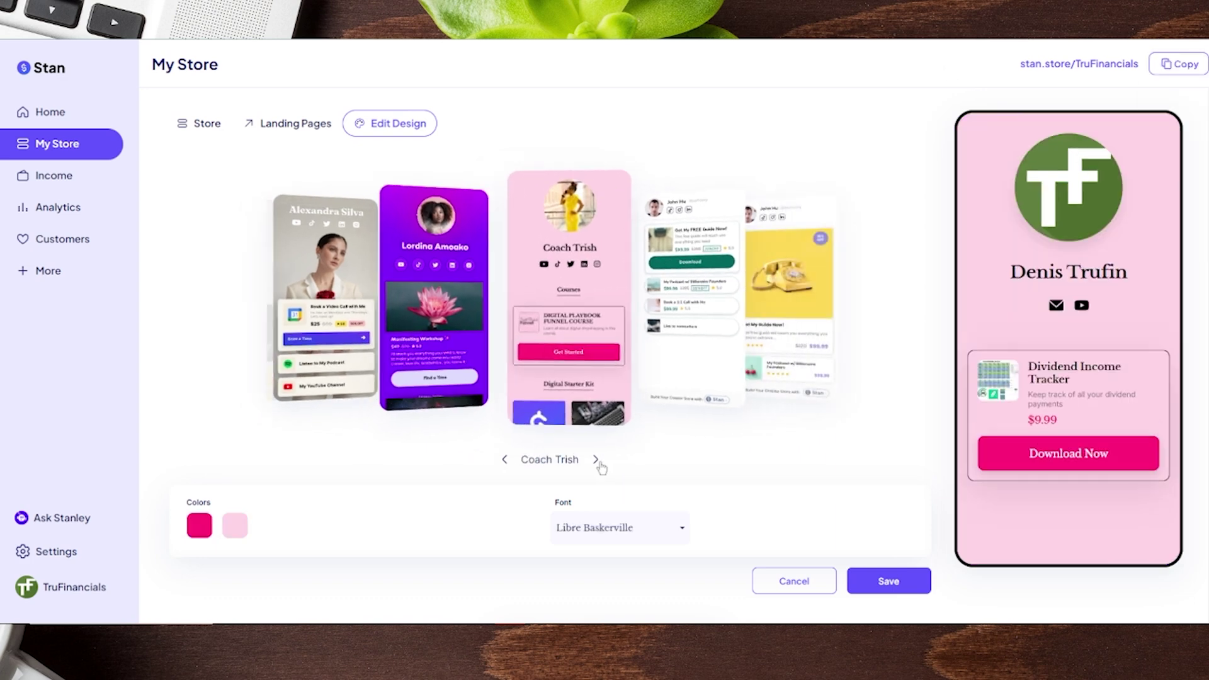
click(595, 461)
click(596, 461)
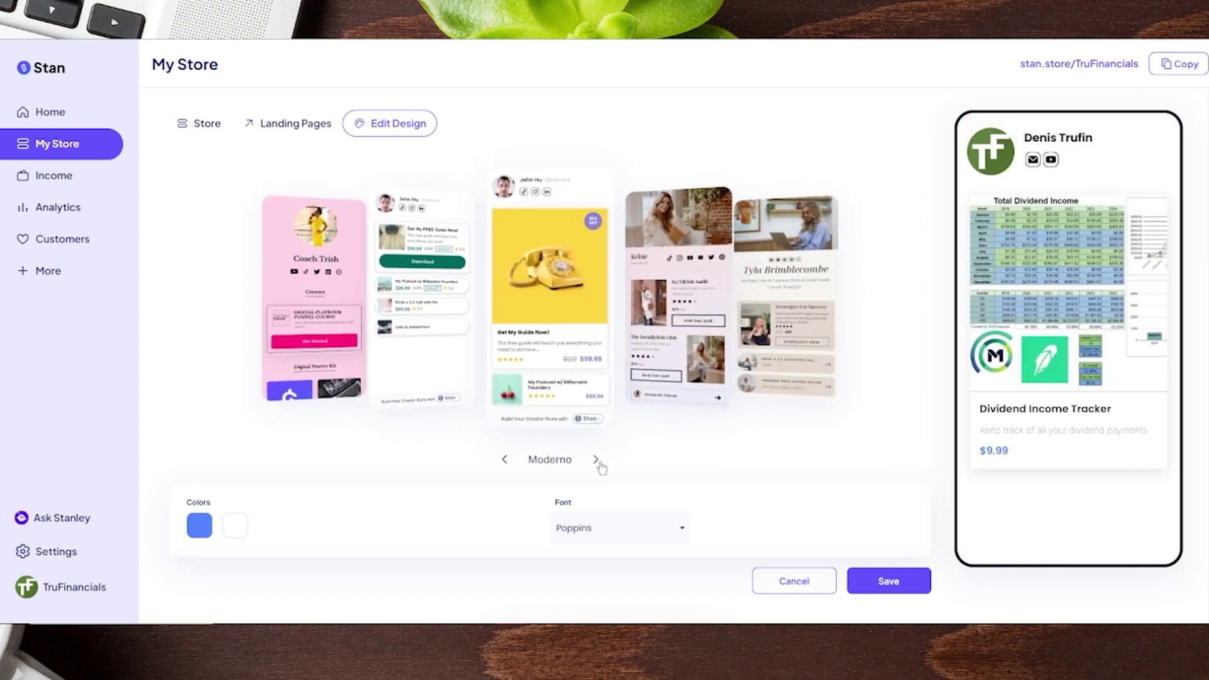
click(596, 460)
click(595, 460)
click(596, 460)
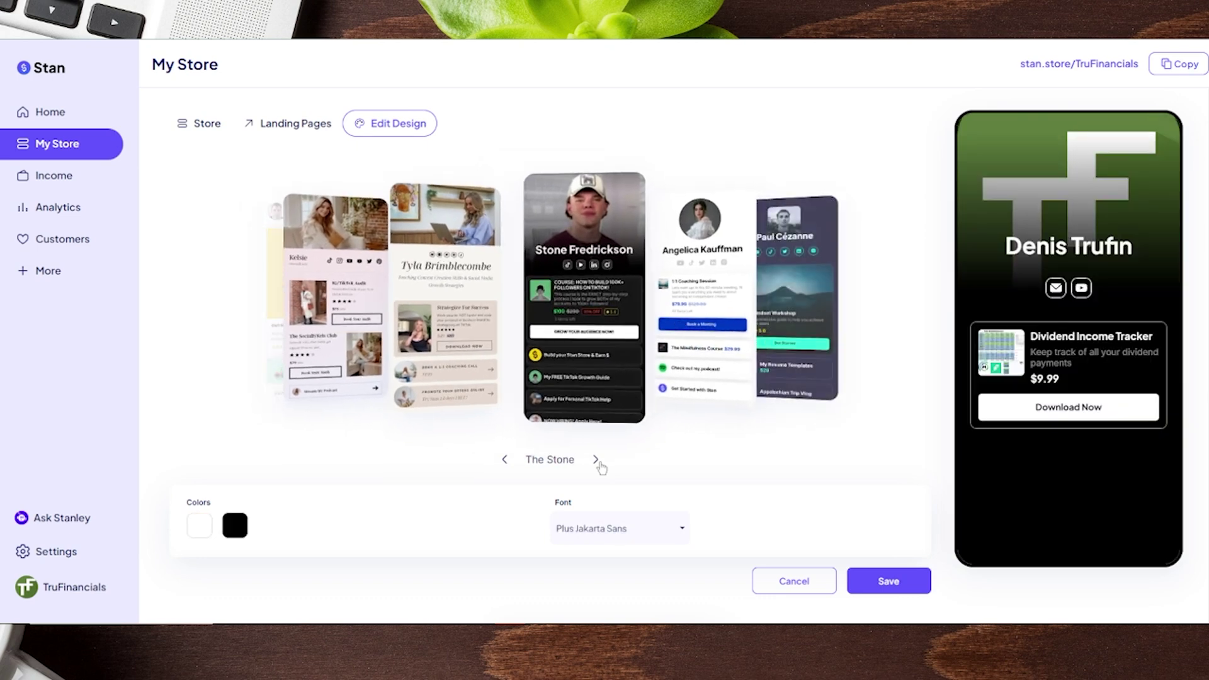
scroll(201, 497, down, 1)
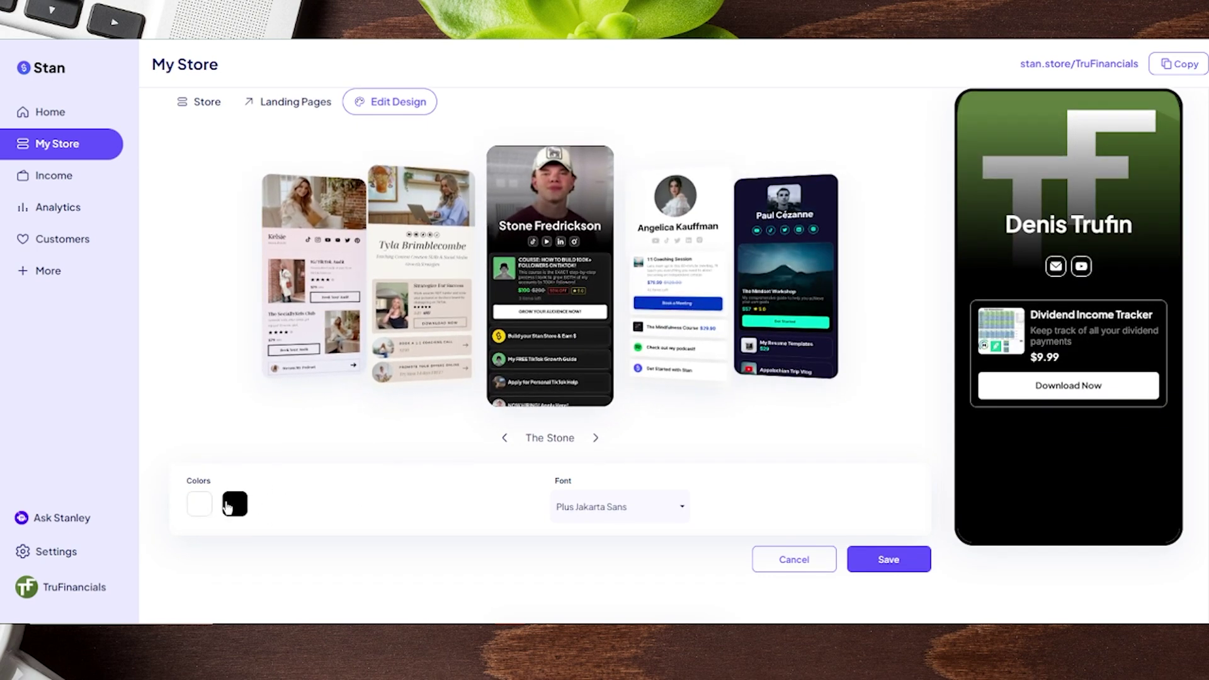
click(596, 438)
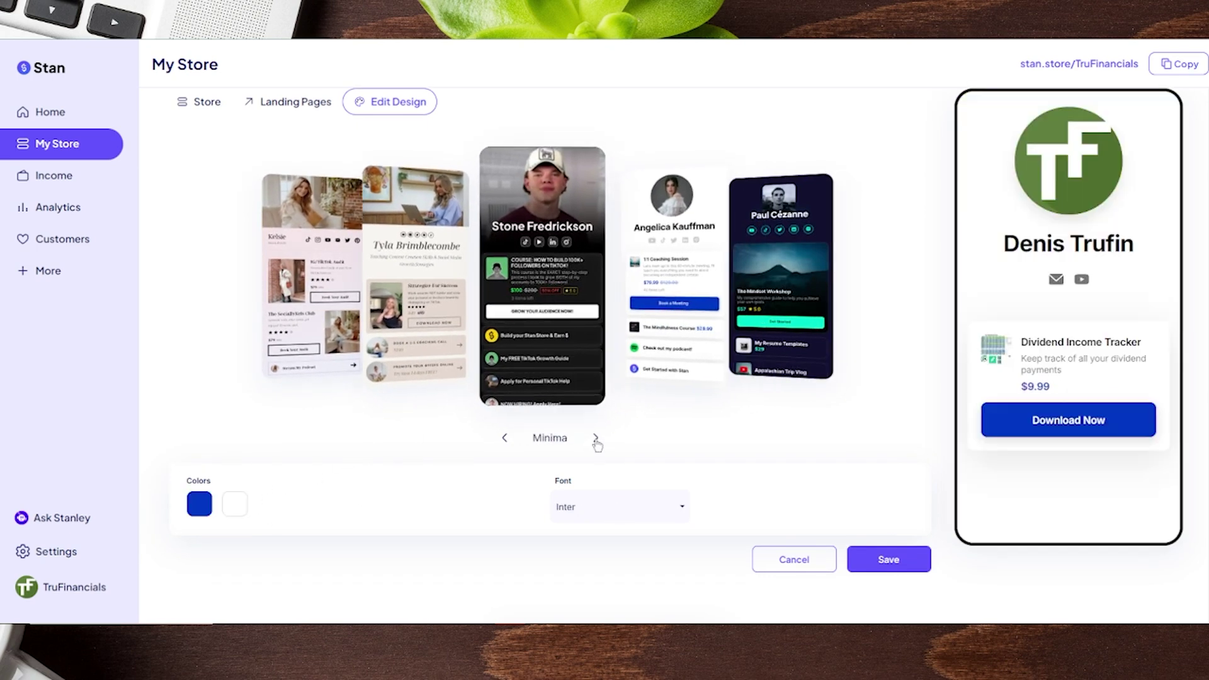
click(596, 437)
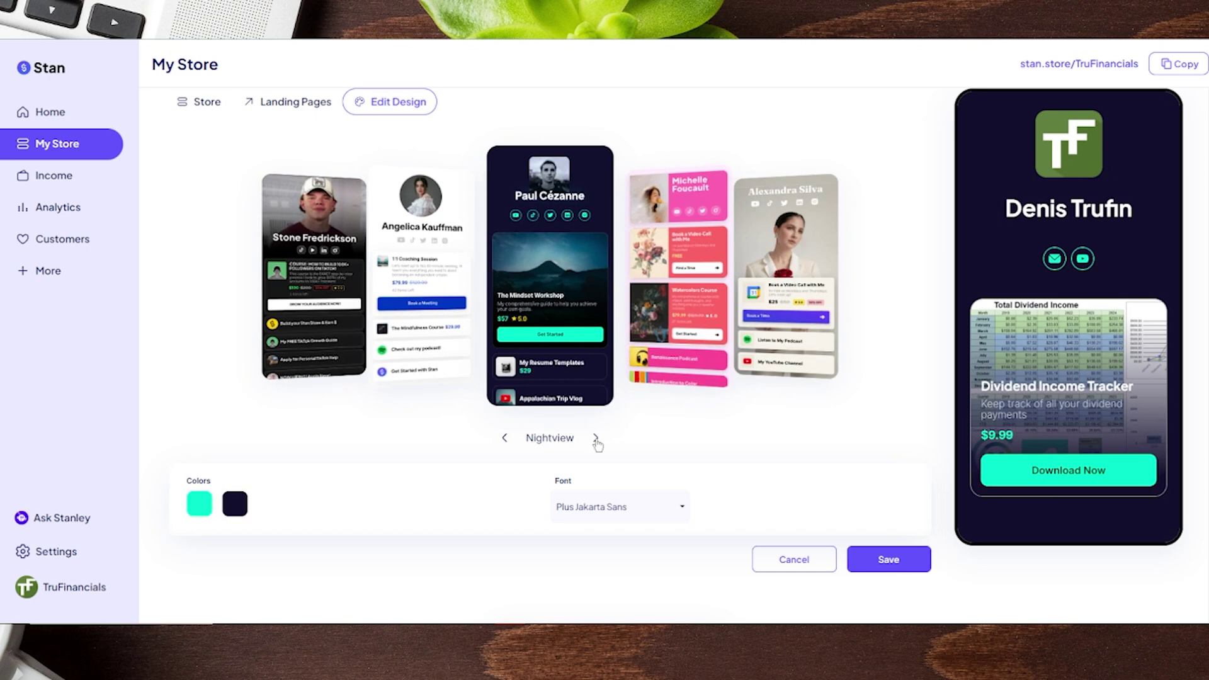
click(596, 438)
click(198, 102)
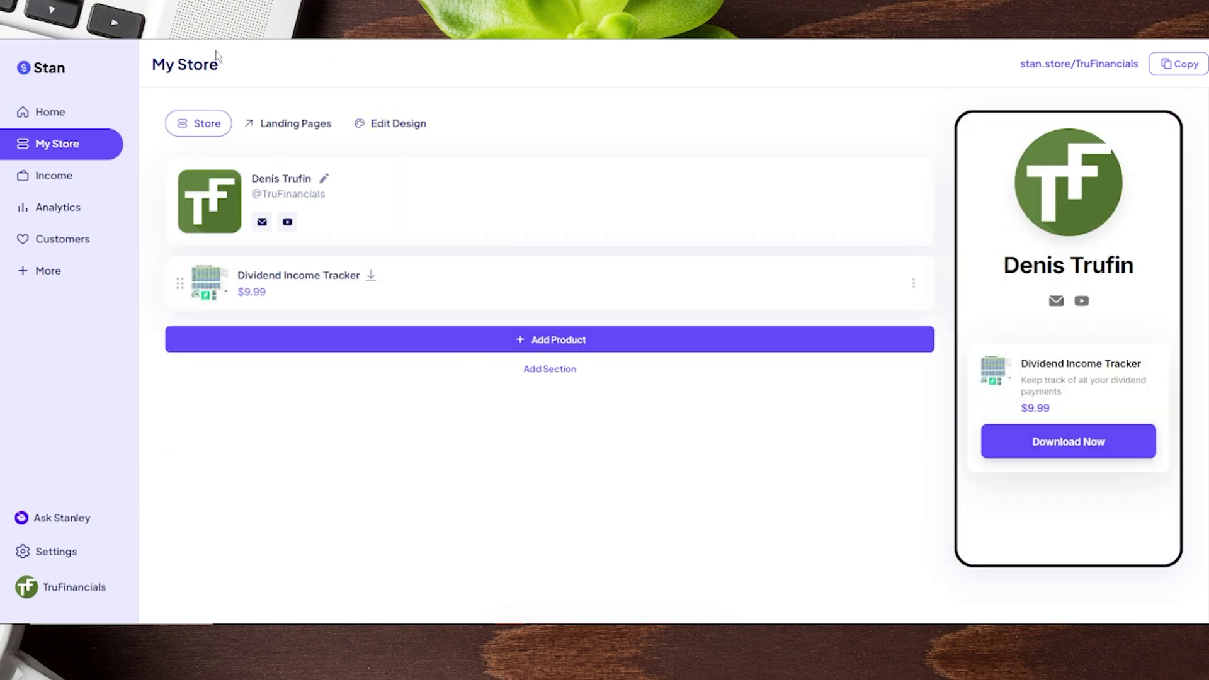
Go to Landing Pages and start a new page with + Create.
drag(150, 64, 299, 70)
click(302, 71)
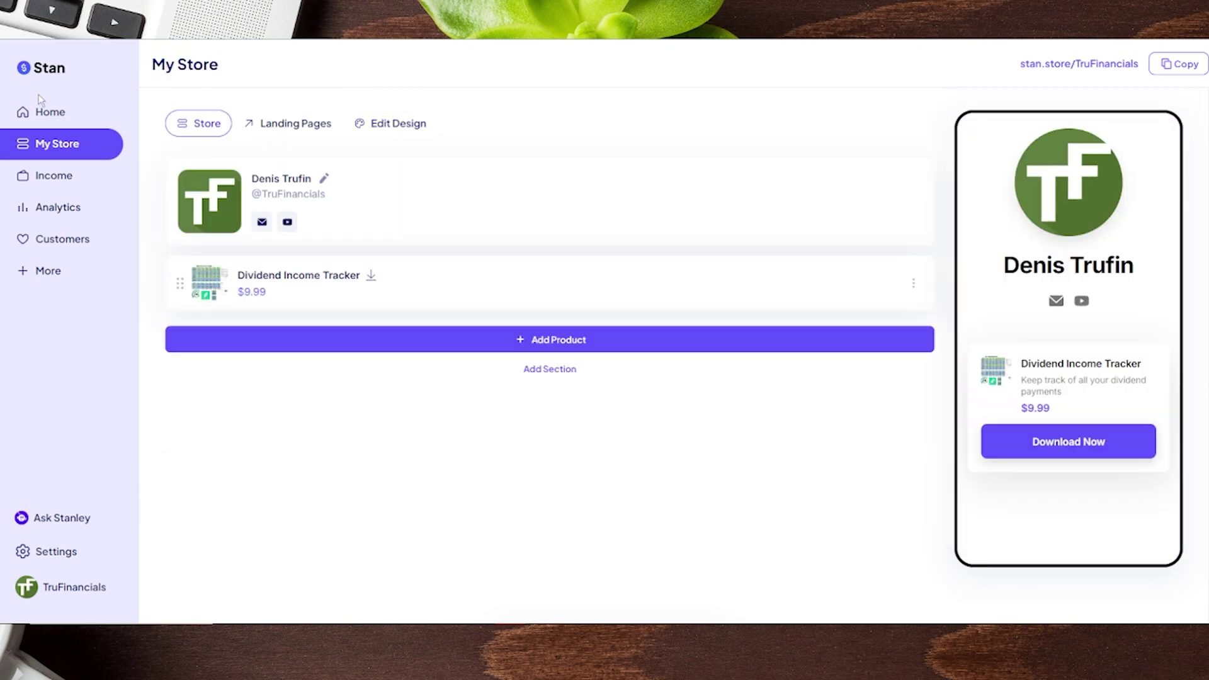
click(279, 131)
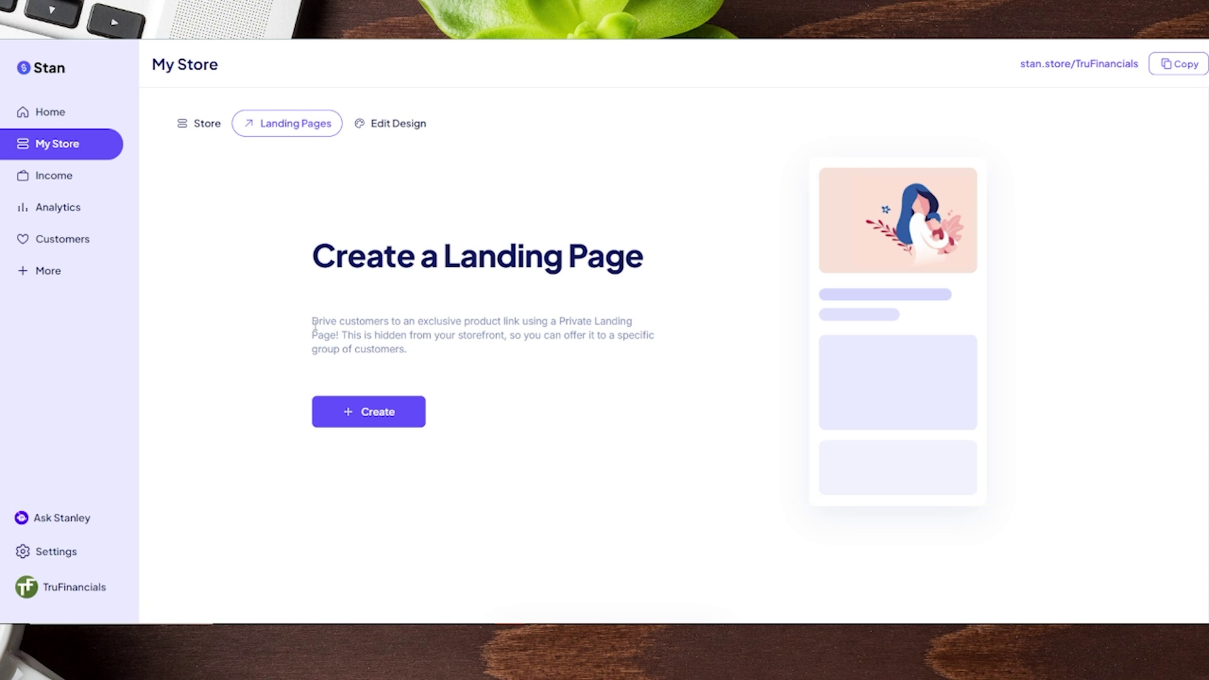
drag(315, 325, 566, 364)
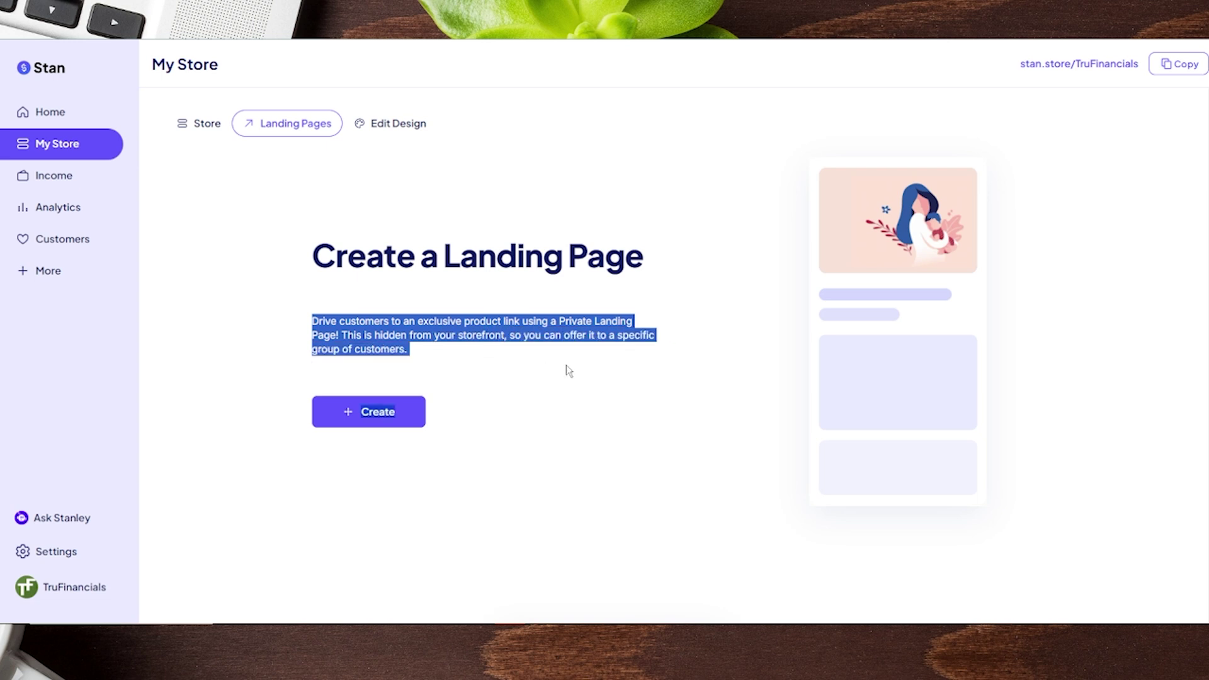
click(566, 365)
click(388, 413)
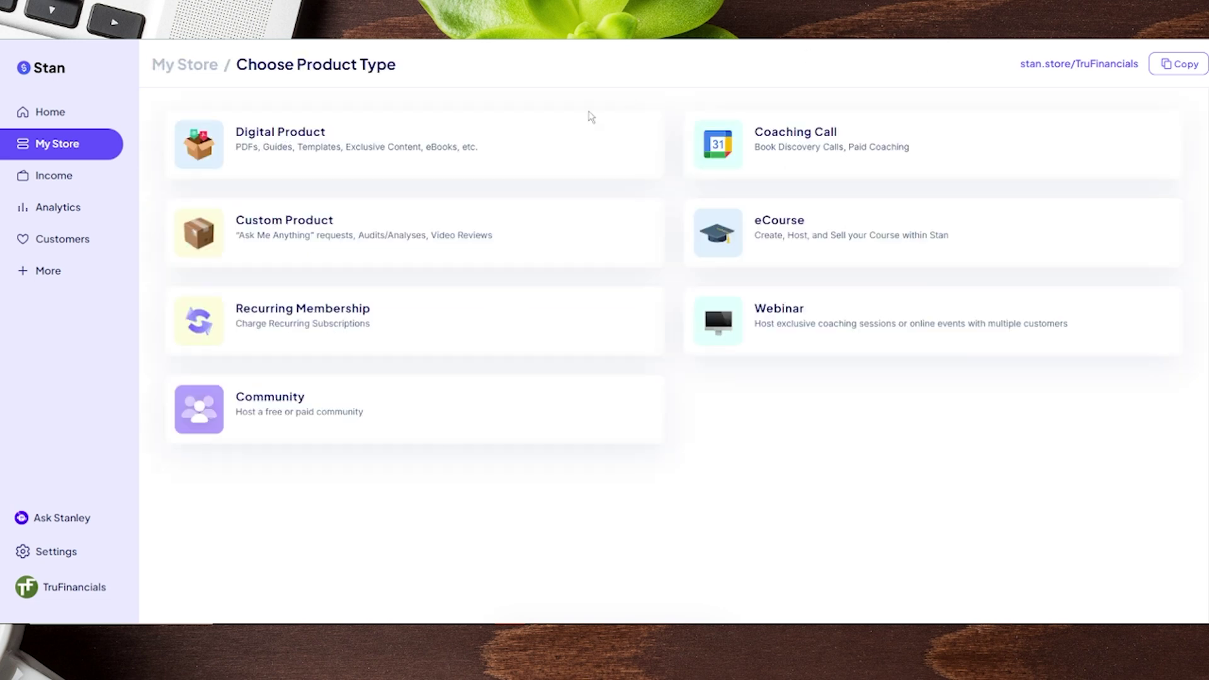
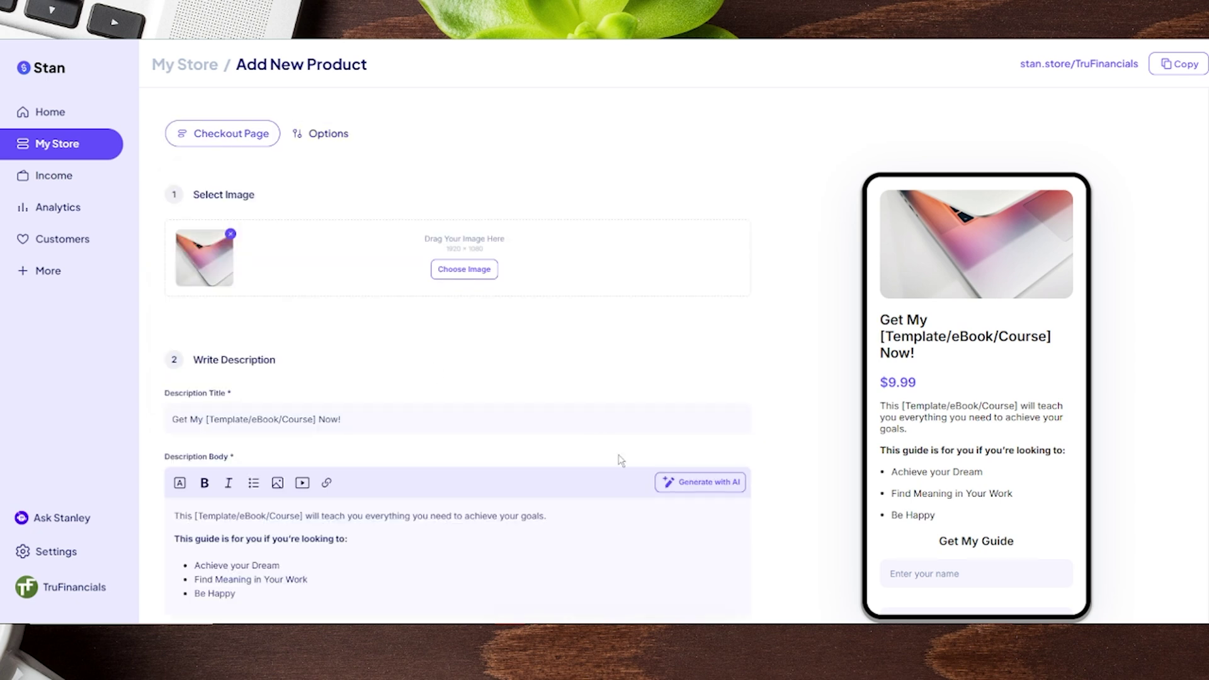
Publish the $9.99 Get My [Template/eBook/Course] Now! page and copy its public link.
scroll(681, 368, down, 3)
scroll(244, 276, down, 2)
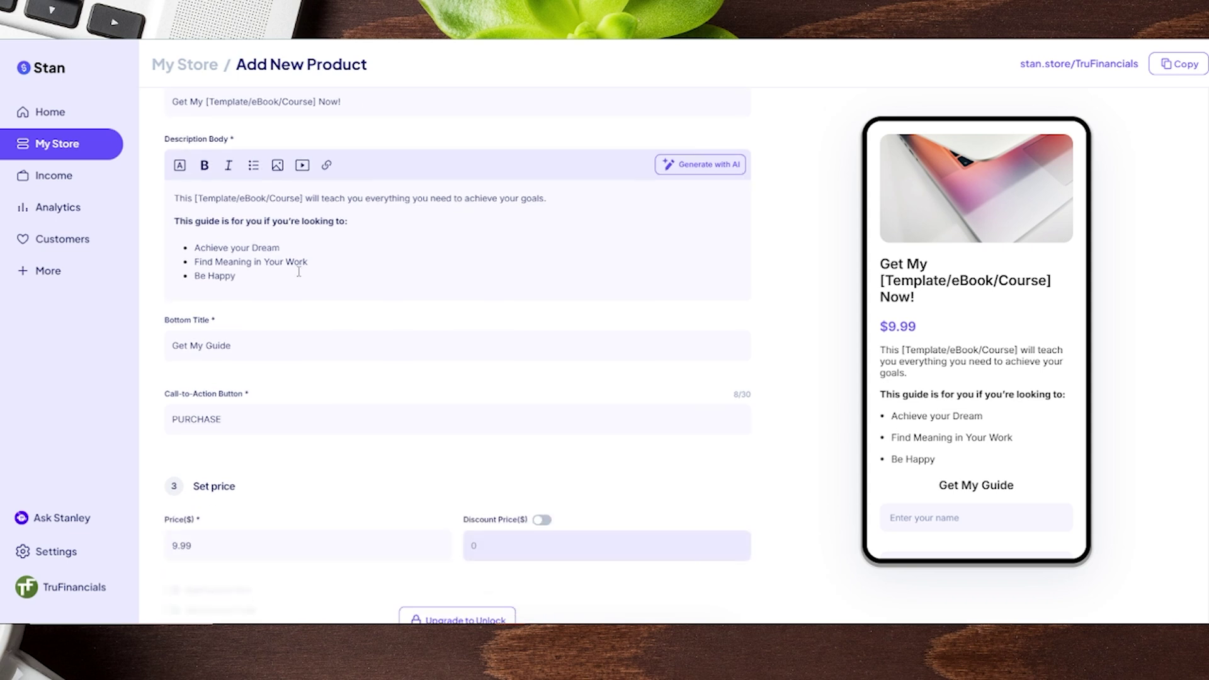
scroll(434, 367, down, 10)
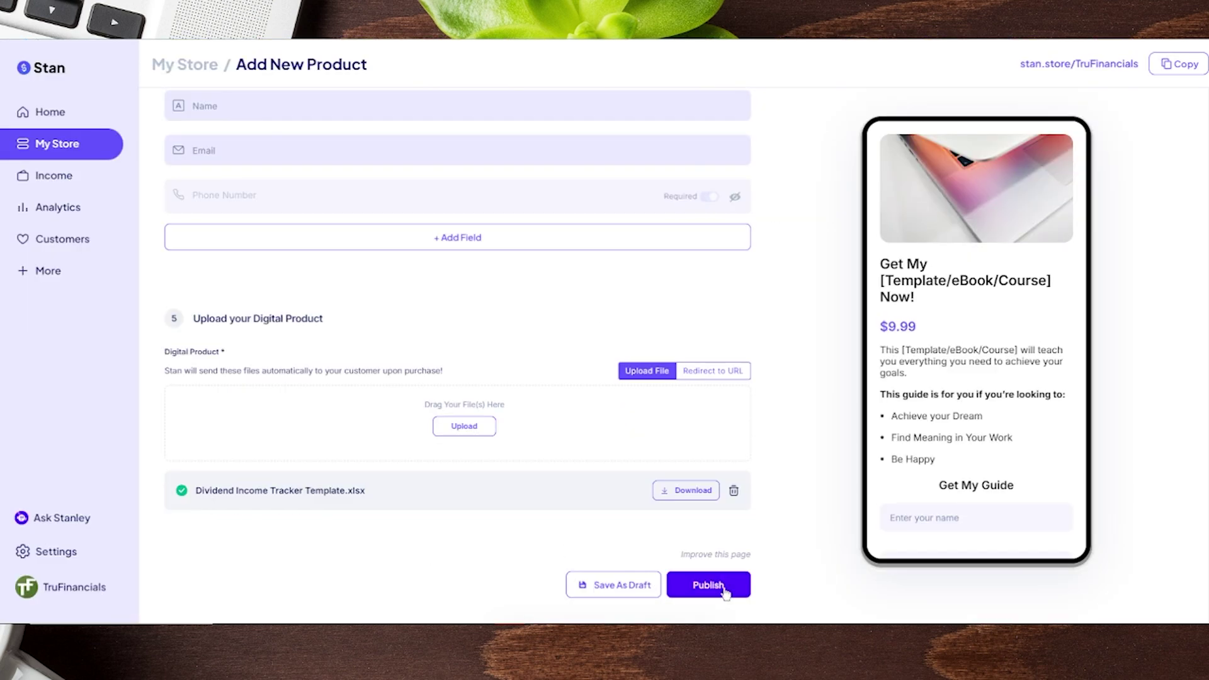
click(725, 589)
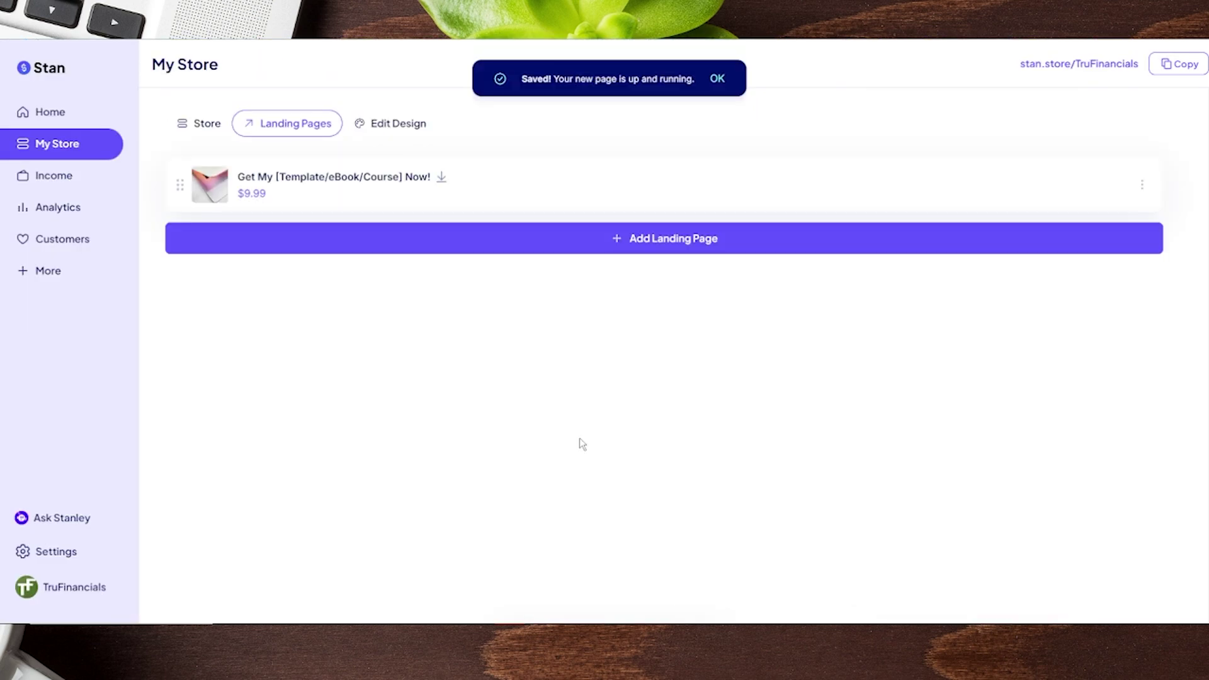
click(265, 189)
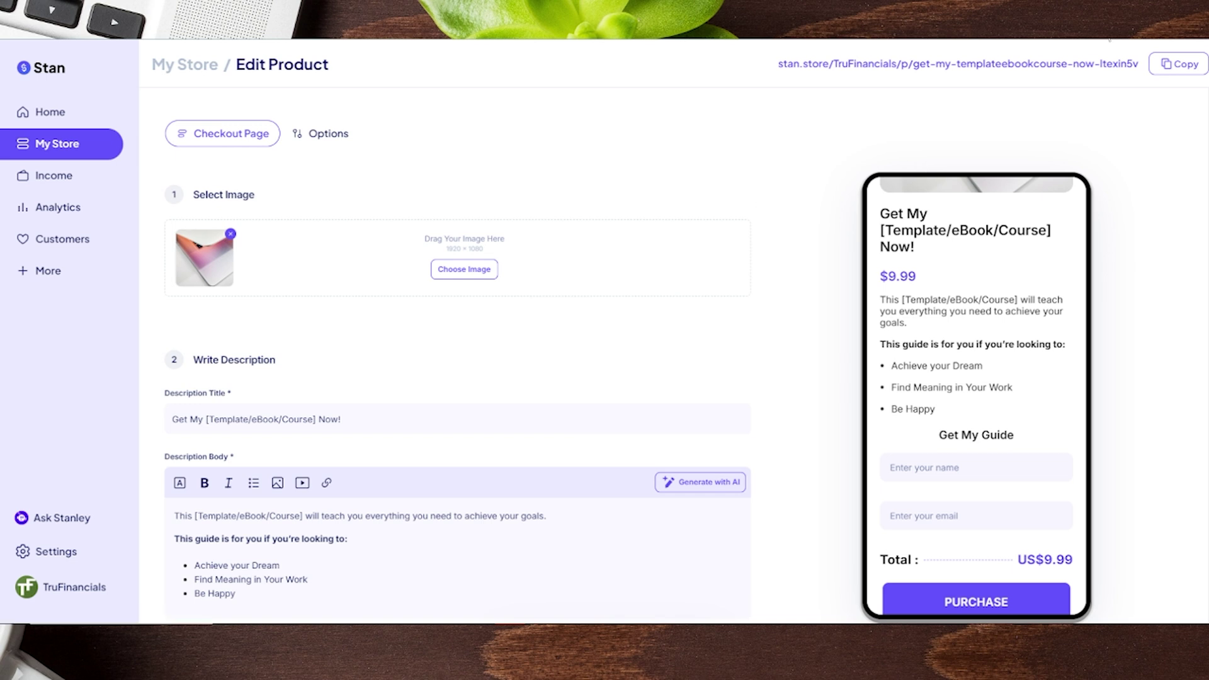
click(1163, 65)
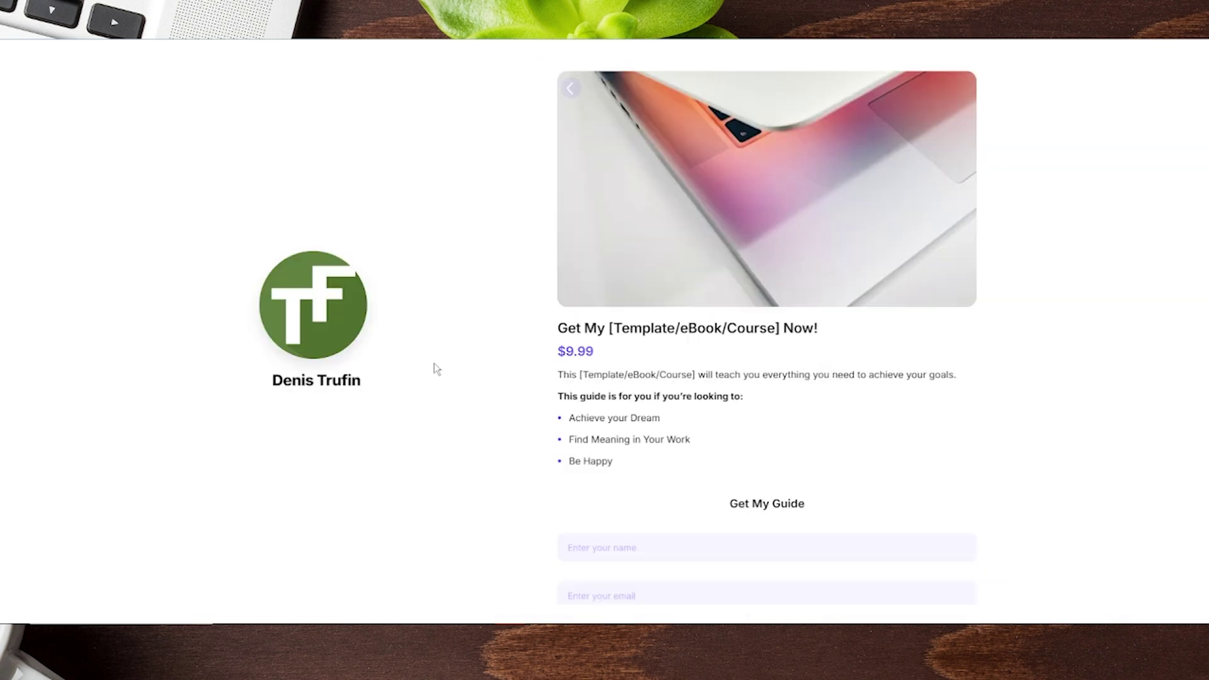
Scroll the live product page down to the payment form and back up.
scroll(572, 261, down, 3)
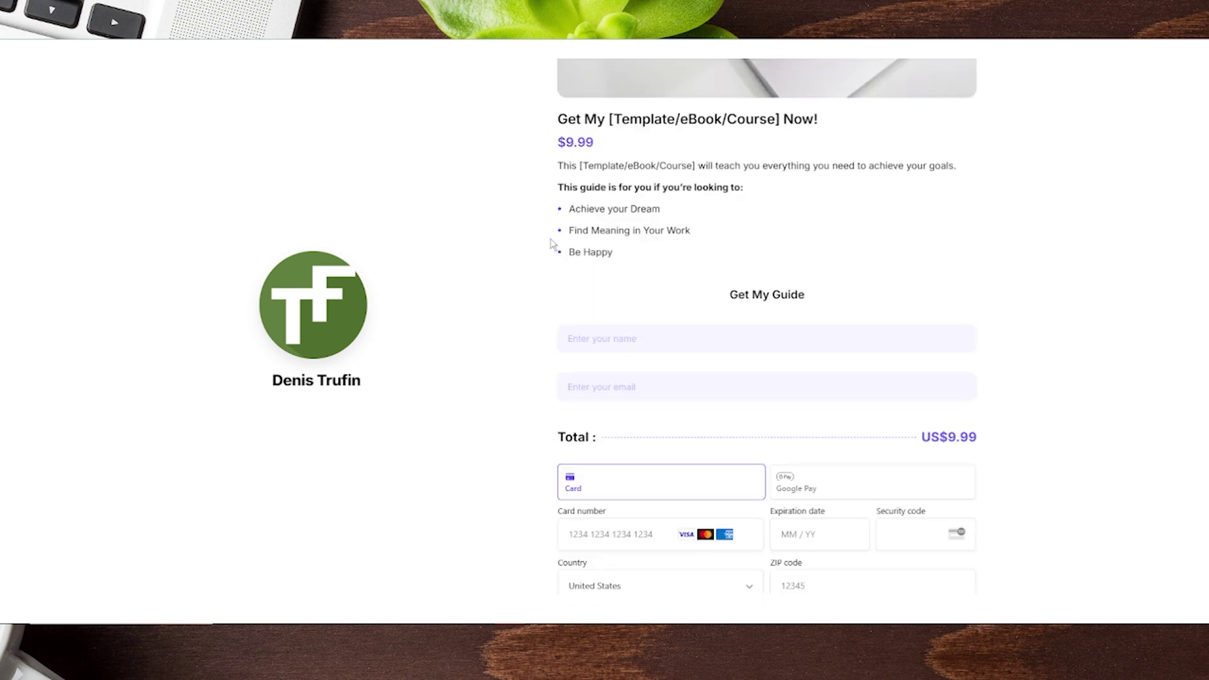
scroll(437, 327, down, 2)
scroll(802, 385, up, 5)
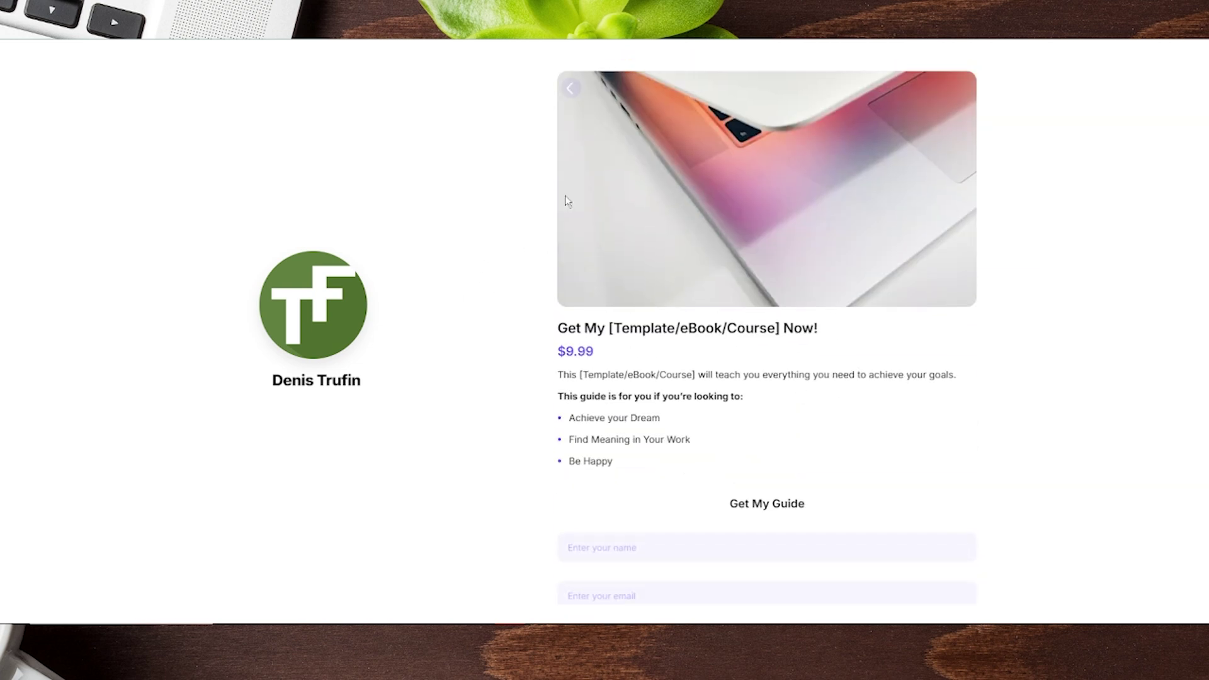
scroll(859, 265, down, 5)
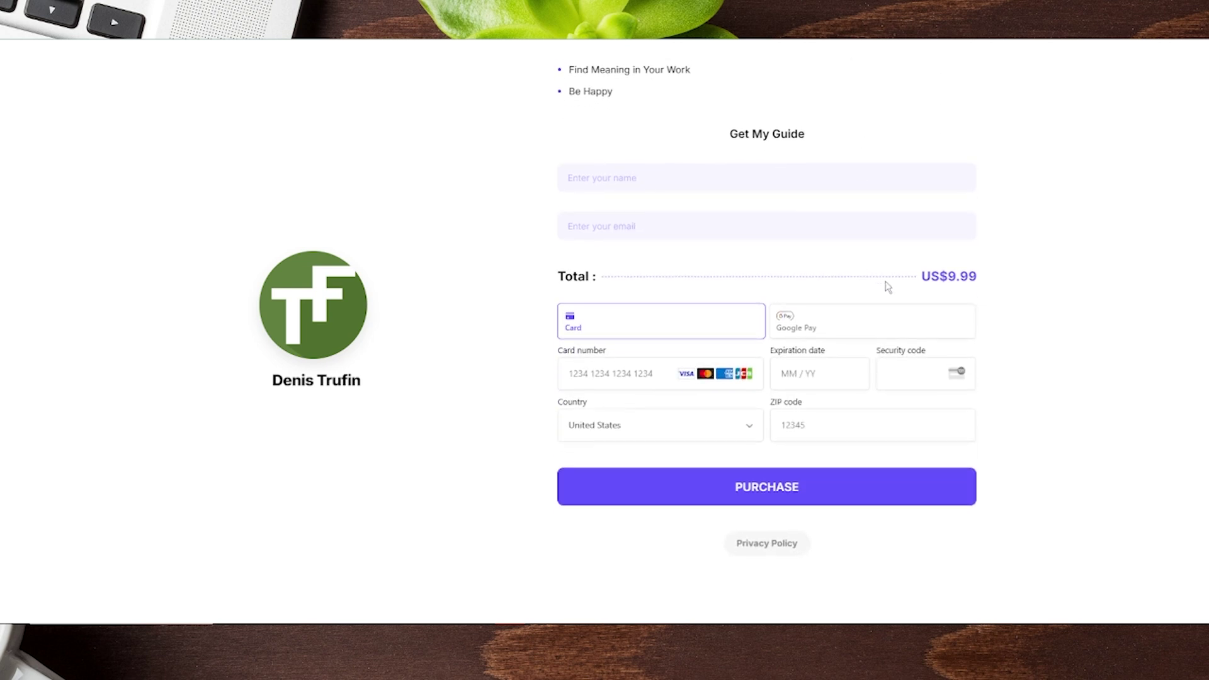
scroll(775, 428, up, 5)
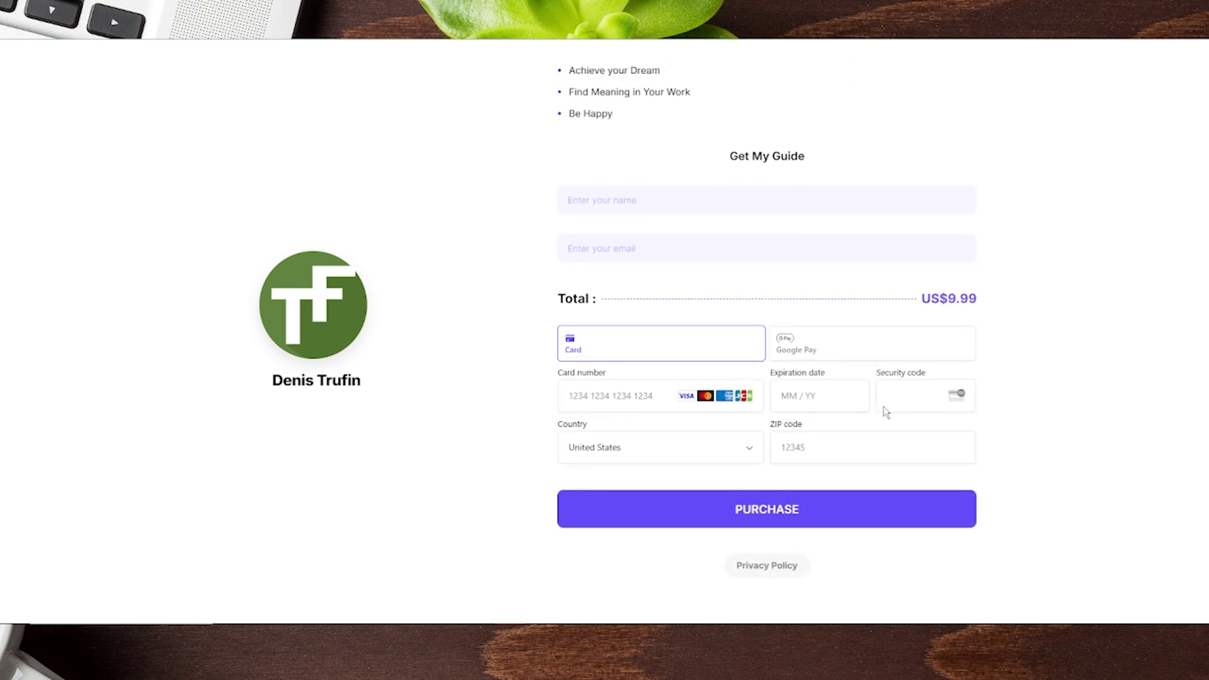
scroll(725, 340, up, 1)
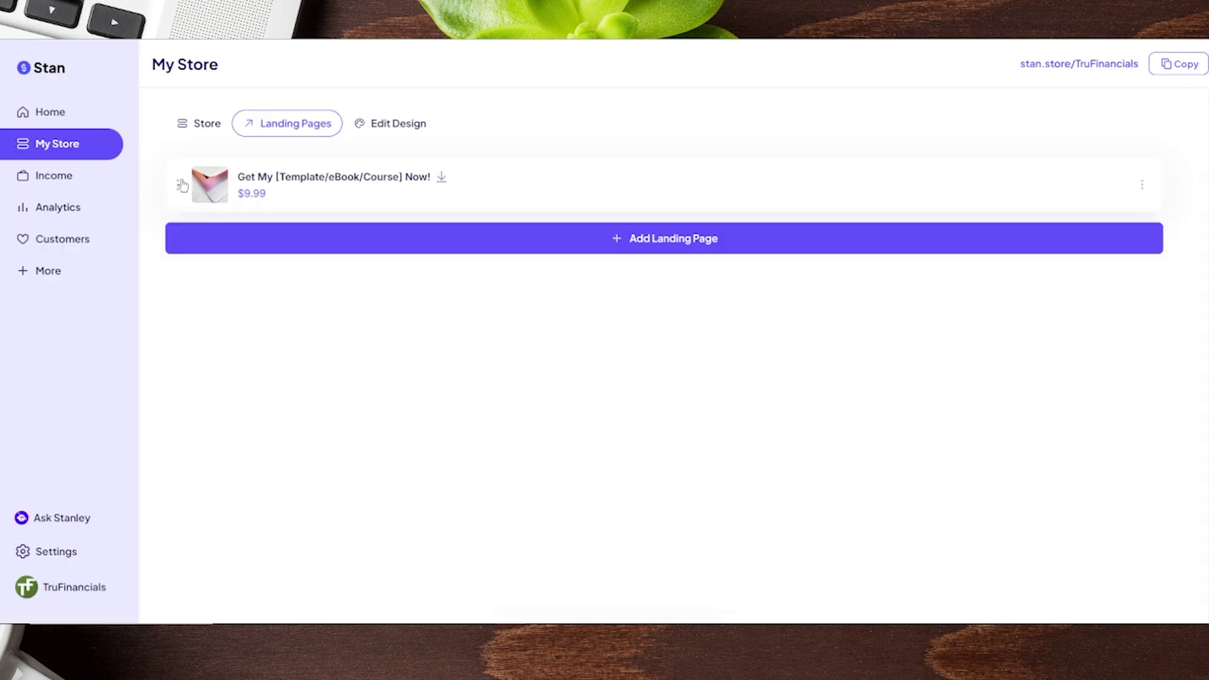
Look over the Home dashboard, then view Income showing $0.00 revenue and no transactions.
click(50, 118)
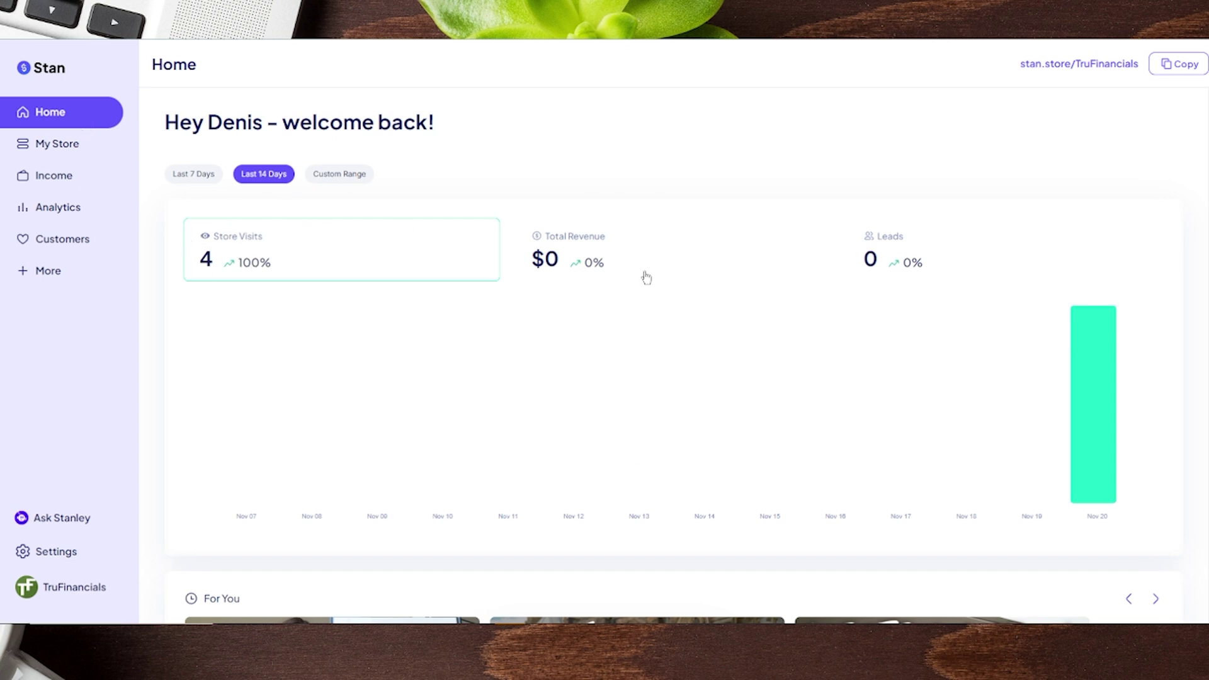
scroll(945, 259, down, 3)
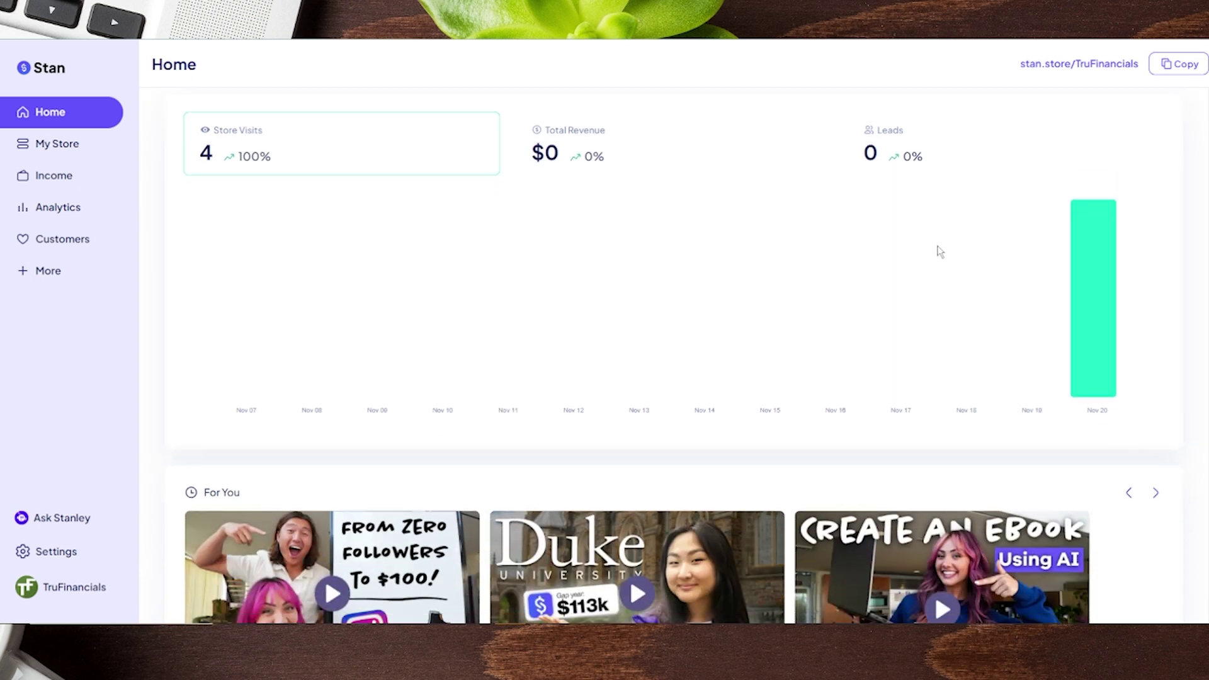
scroll(815, 248, up, 3)
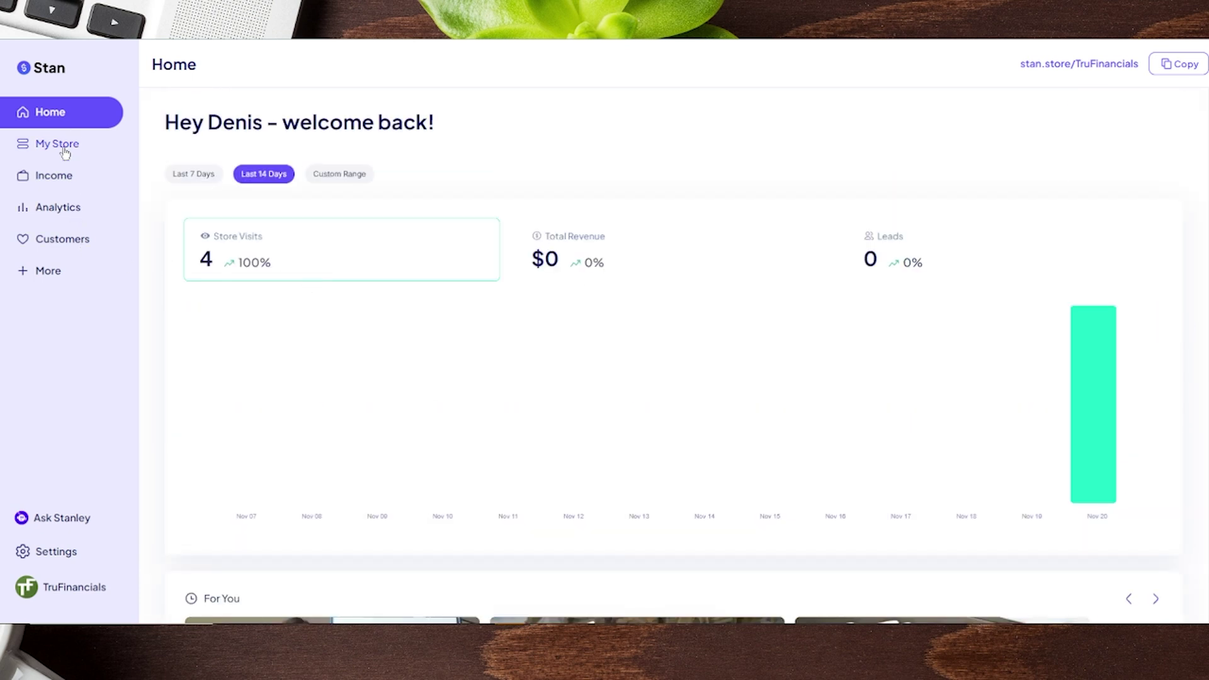
click(54, 180)
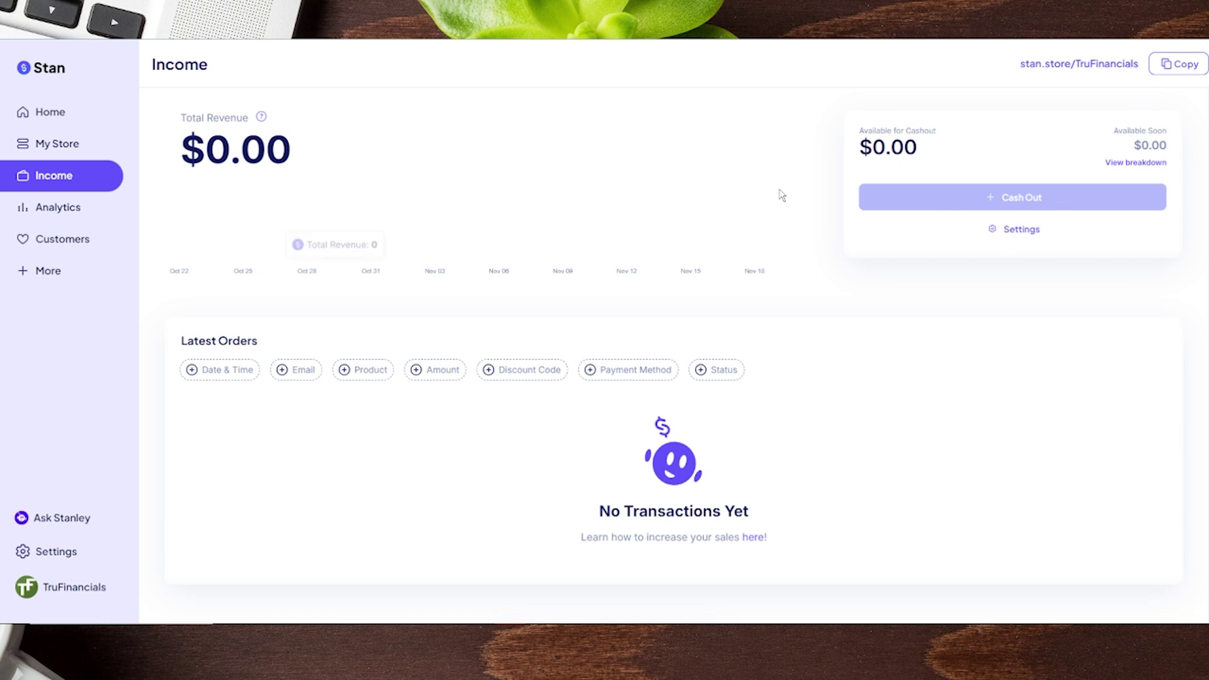
Review the Analytics charts, then view the still-empty My Customers list.
click(31, 208)
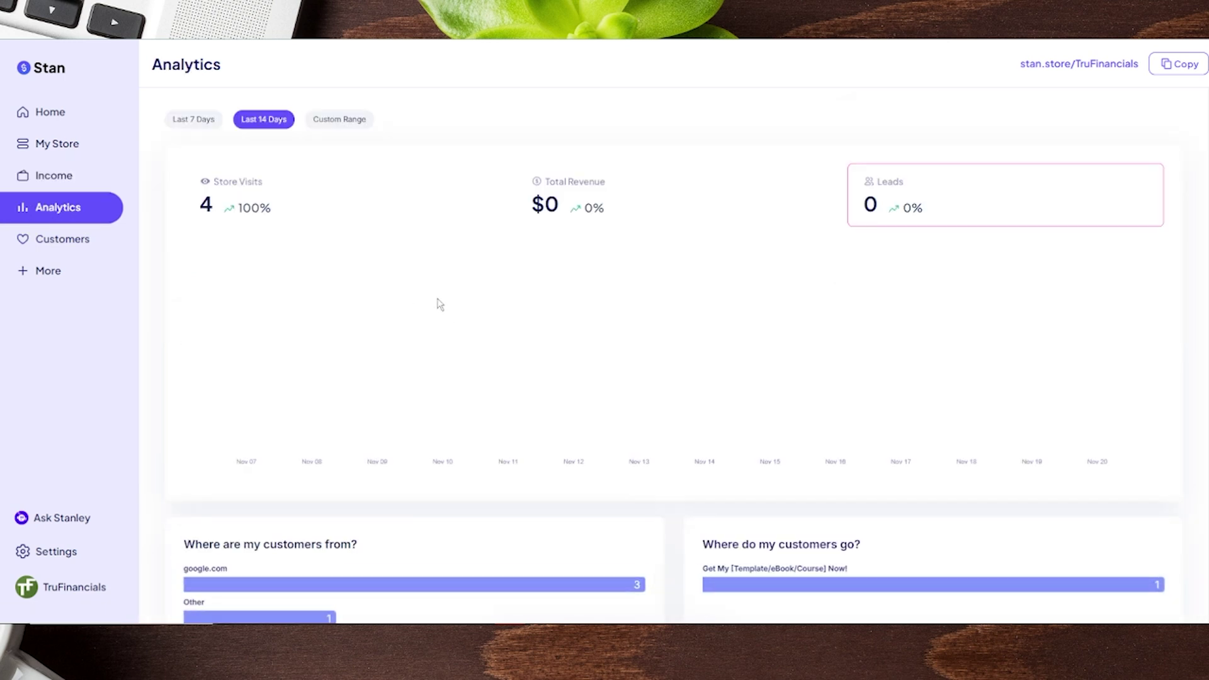
scroll(345, 321, down, 3)
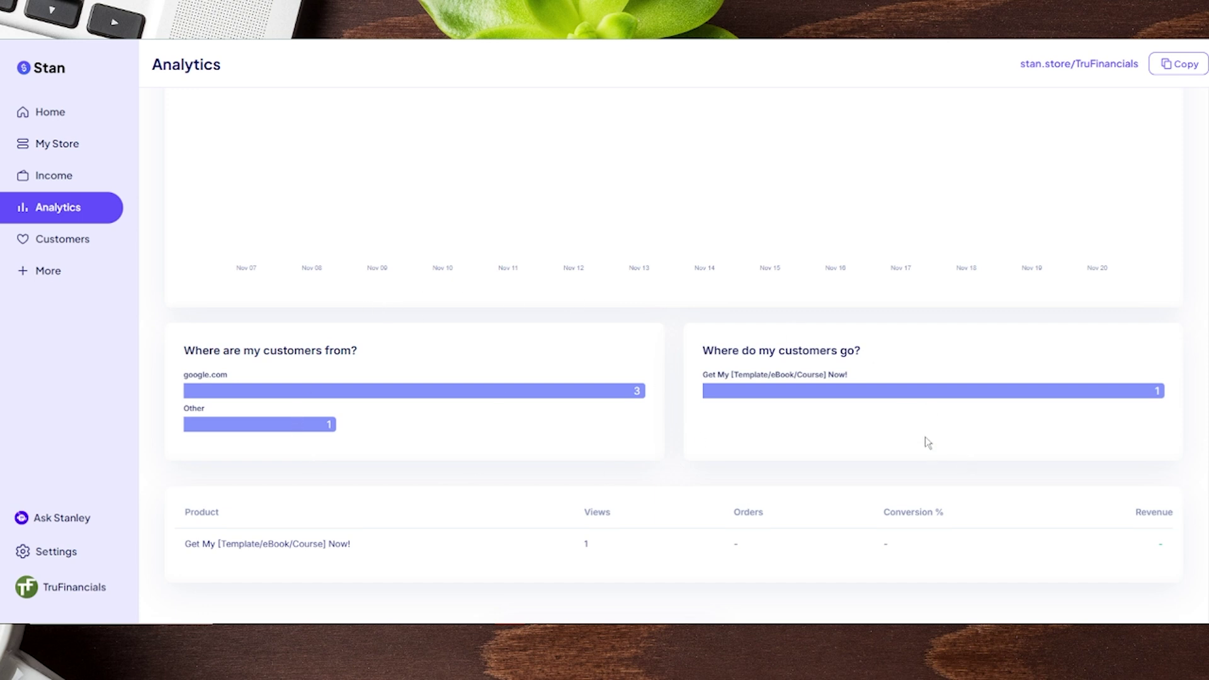
scroll(924, 441, up, 5)
click(69, 247)
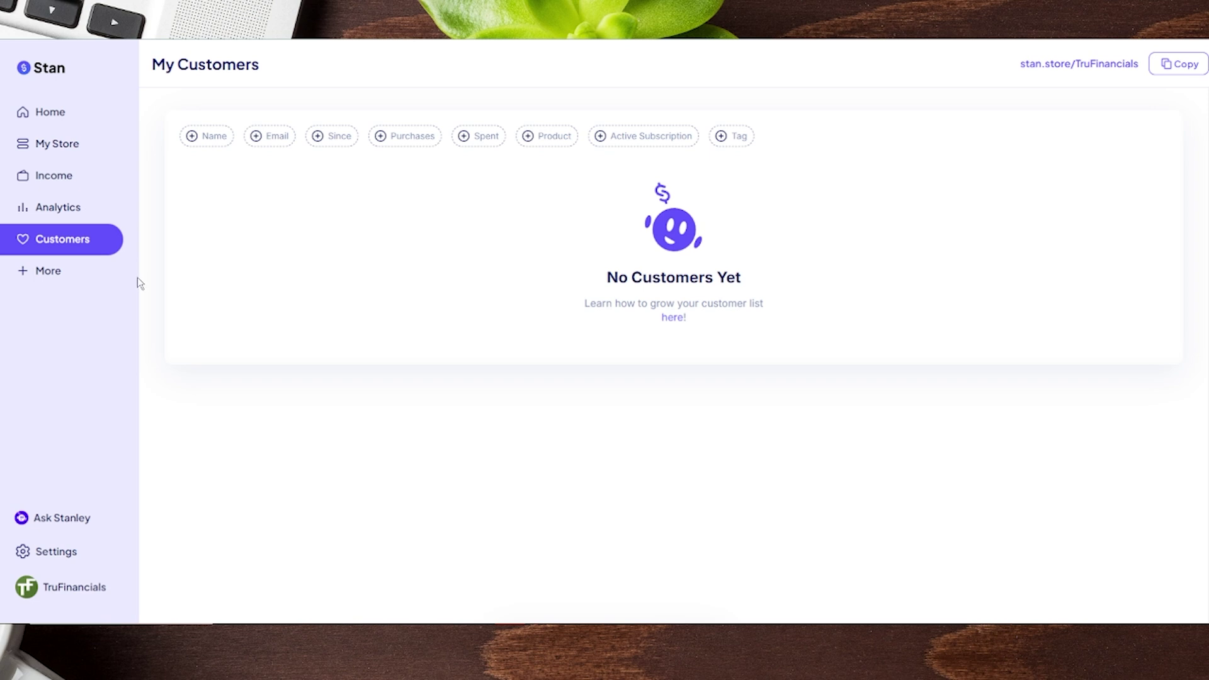
Browse the Stan Apps under More, then go to Account Settings.
click(48, 275)
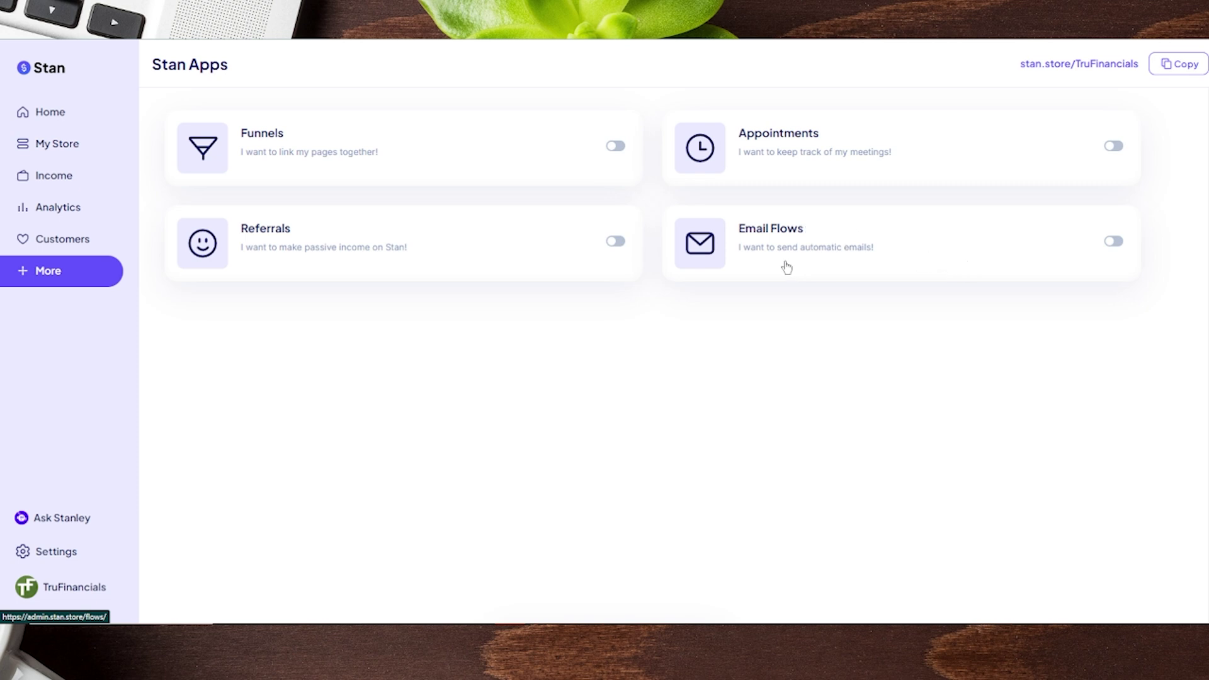
click(54, 562)
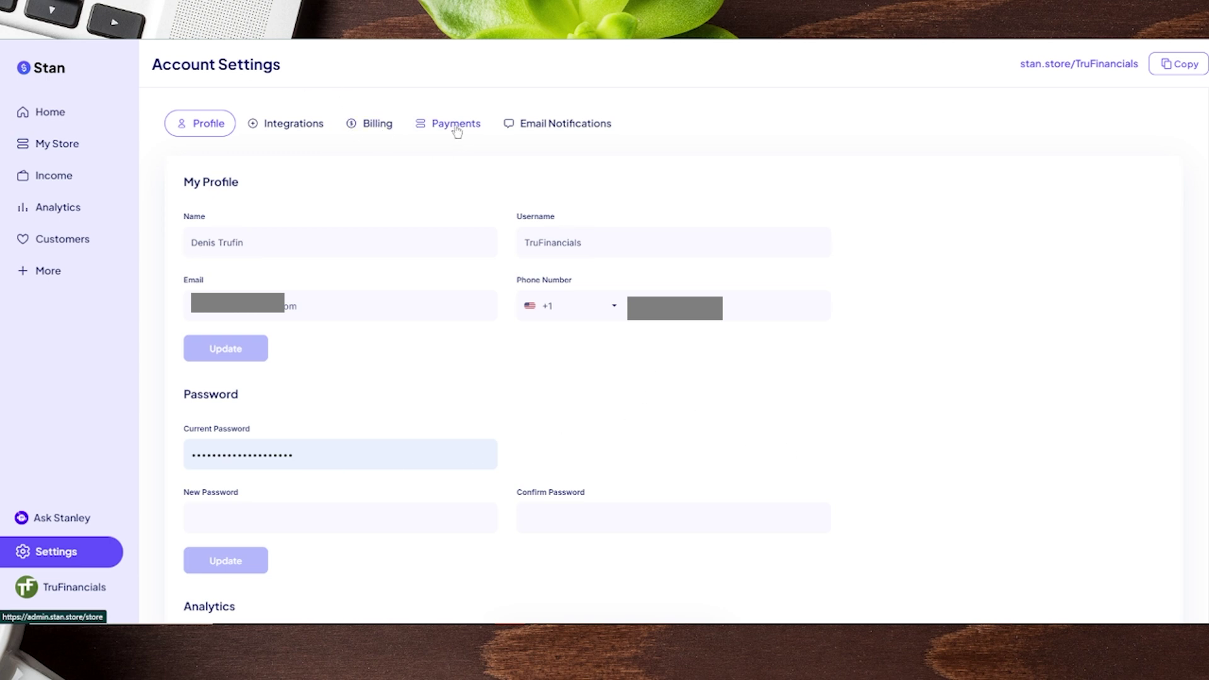
View the Integrations tab, then Payments with Stripe connected and USD currency.
click(288, 128)
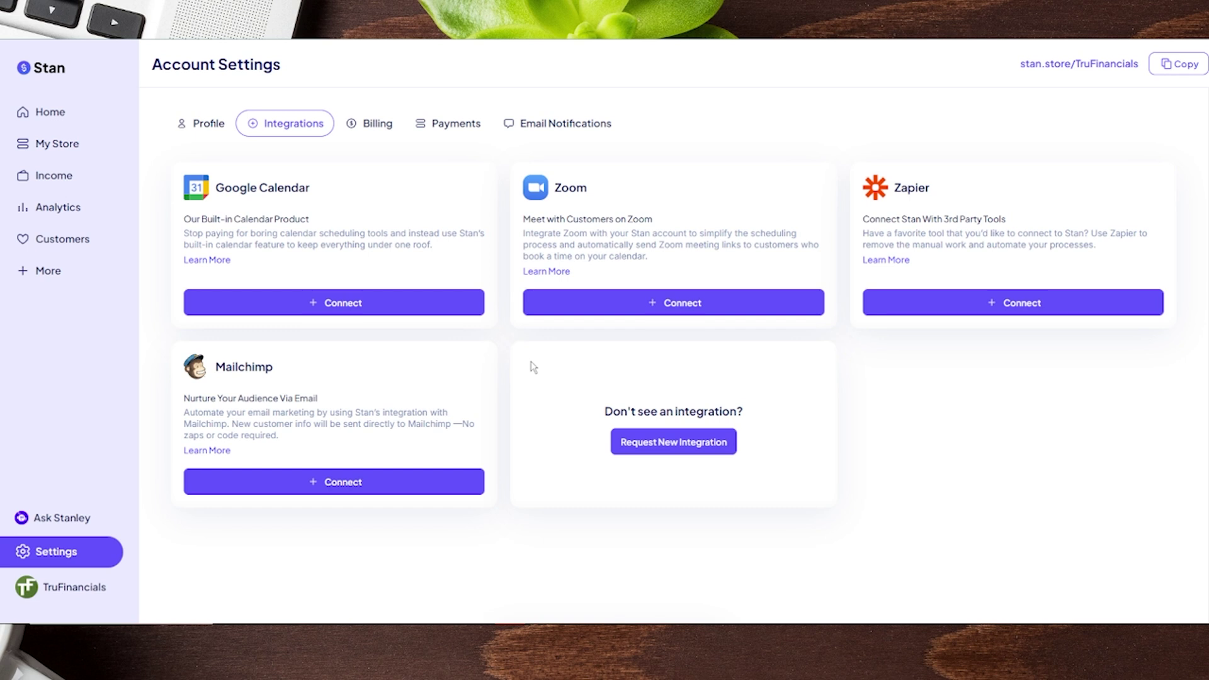
click(447, 129)
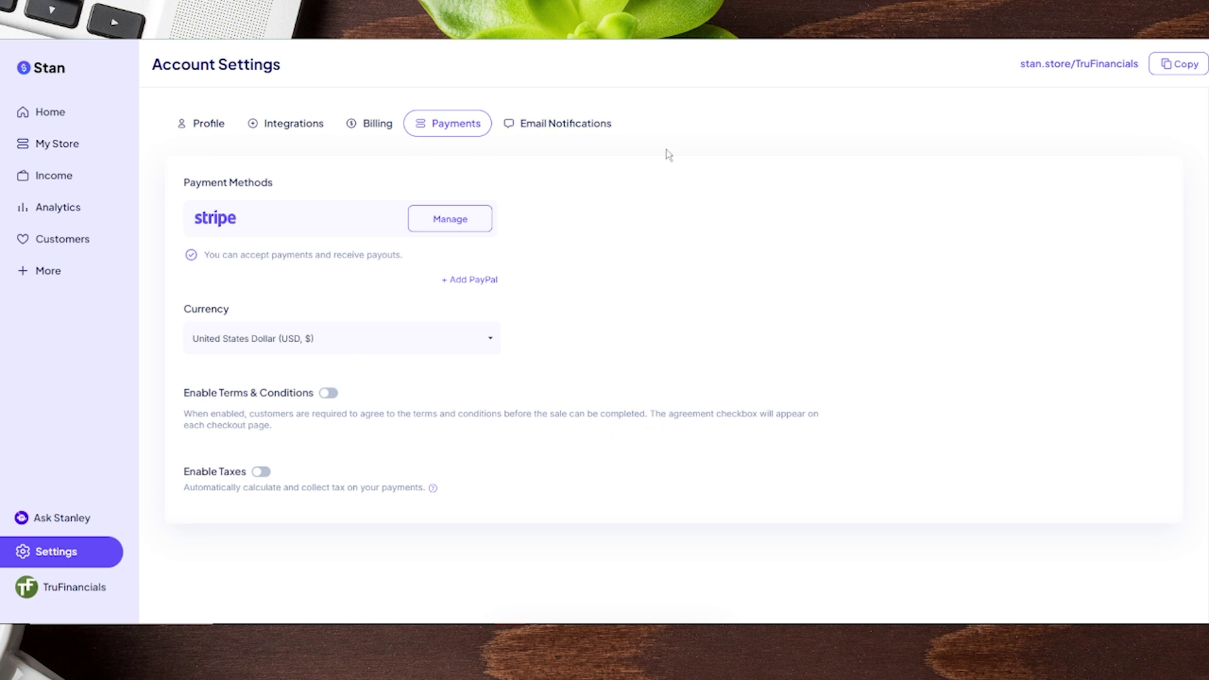
Review the Email Notifications options, all switched on, then return to Payments.
click(561, 125)
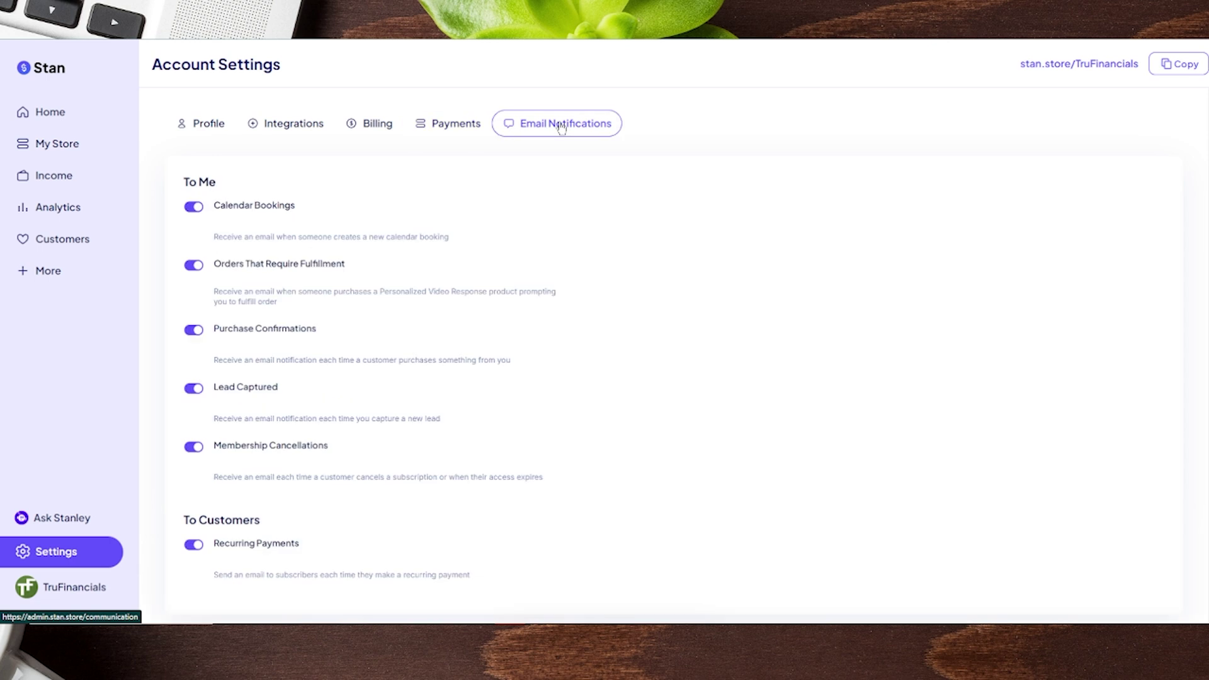
scroll(373, 482, down, 1)
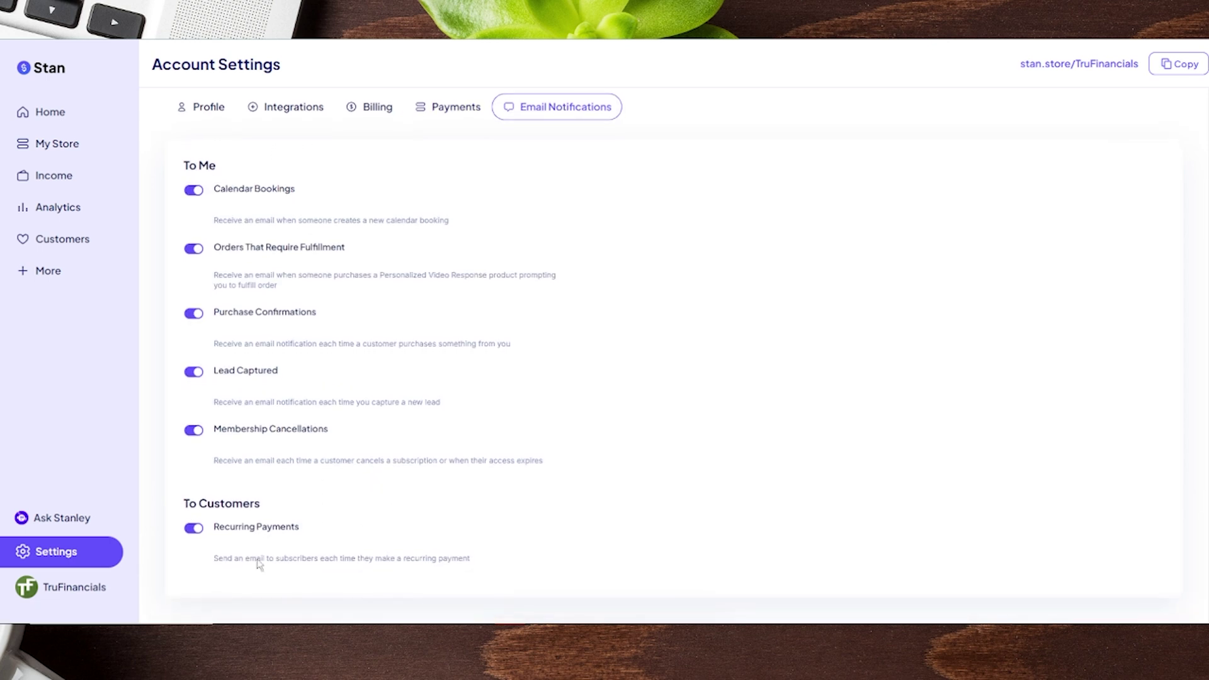
drag(233, 535, 301, 529)
click(222, 517)
click(456, 106)
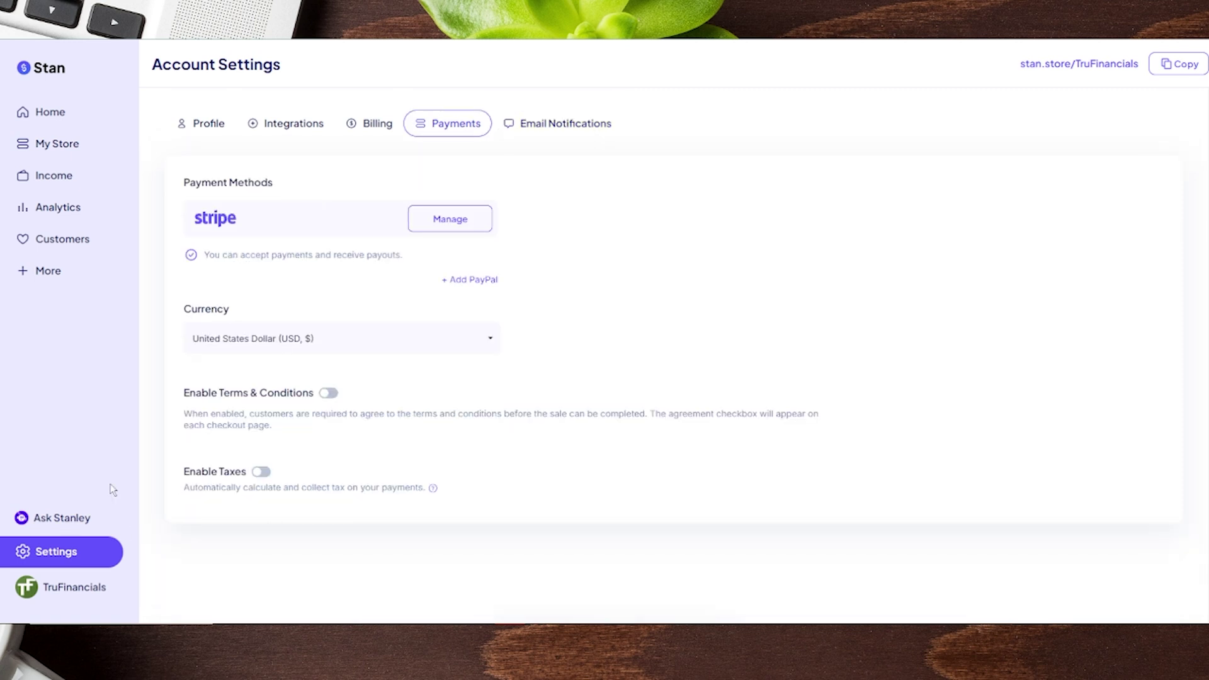
Go back to My Store, showing the Dividend Income Tracker product at $9.99.
click(73, 595)
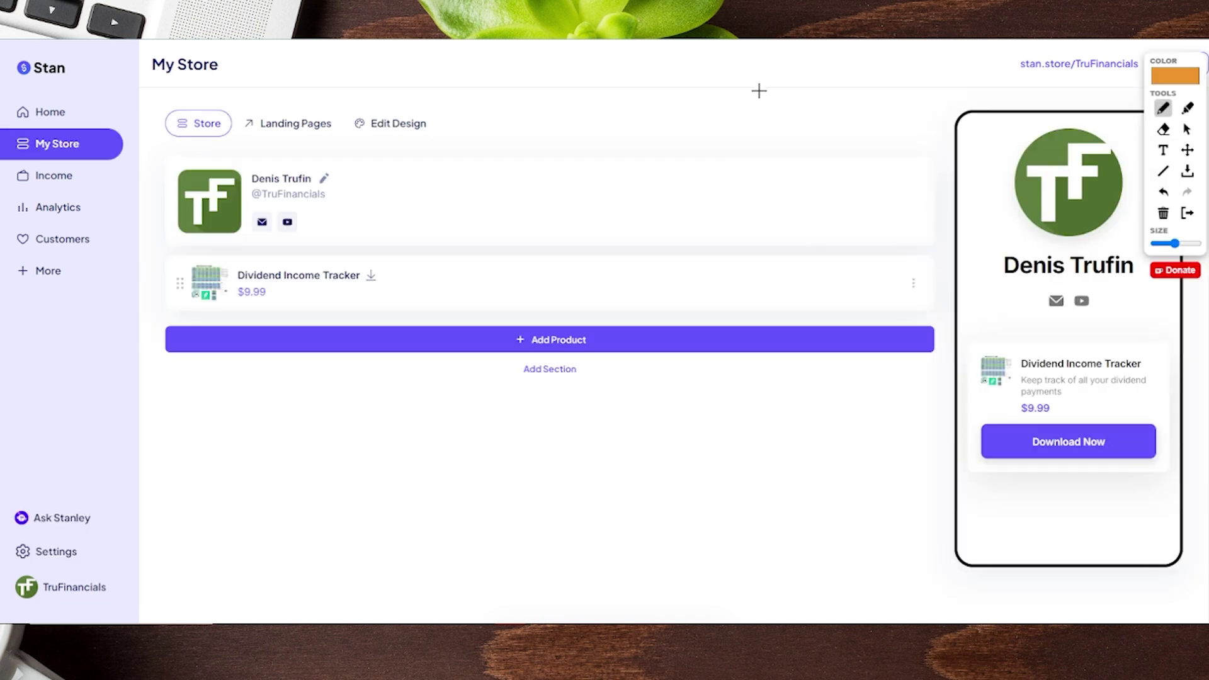
mouse_move(759, 83)
mouse_down()
mouse_move(764, 432)
mouse_move(747, 488)
mouse_up()
mouse_move(699, 441)
mouse_down()
mouse_move(775, 526)
mouse_move(821, 444)
mouse_up()
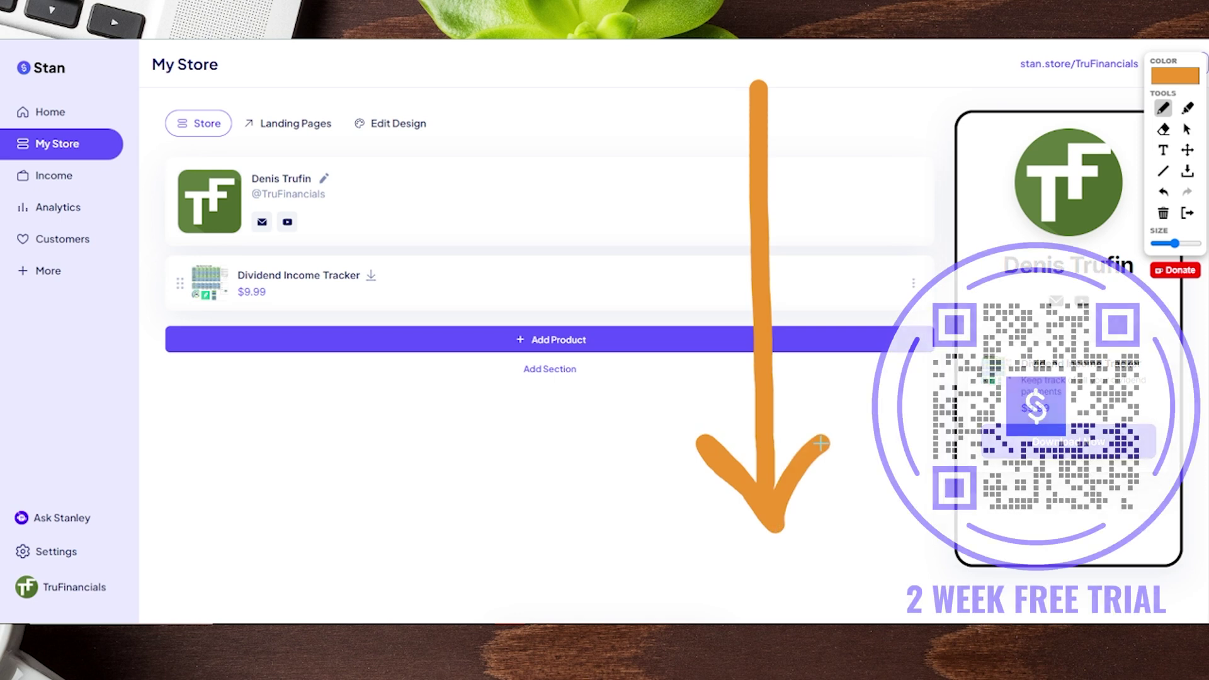